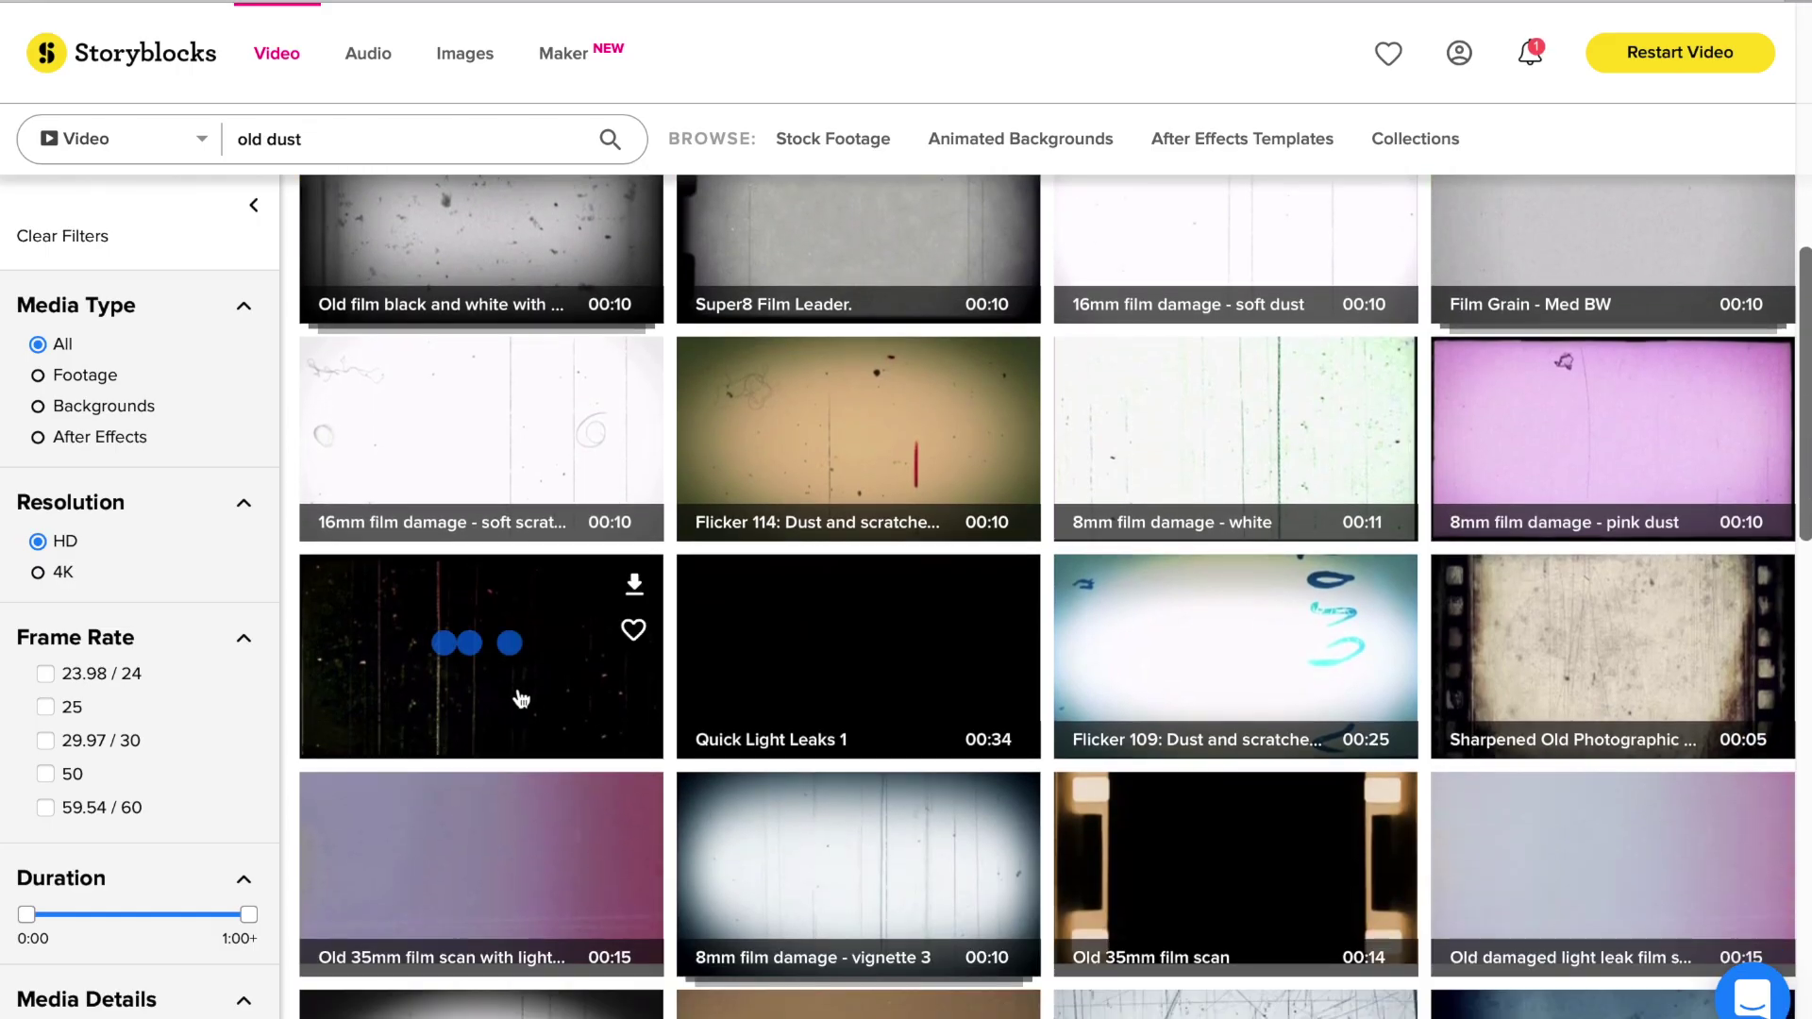
- Open the '8mm film damage - black' stock dust clip on Storyblocks
{"action": "left_click", "coordinate": [518, 695]}
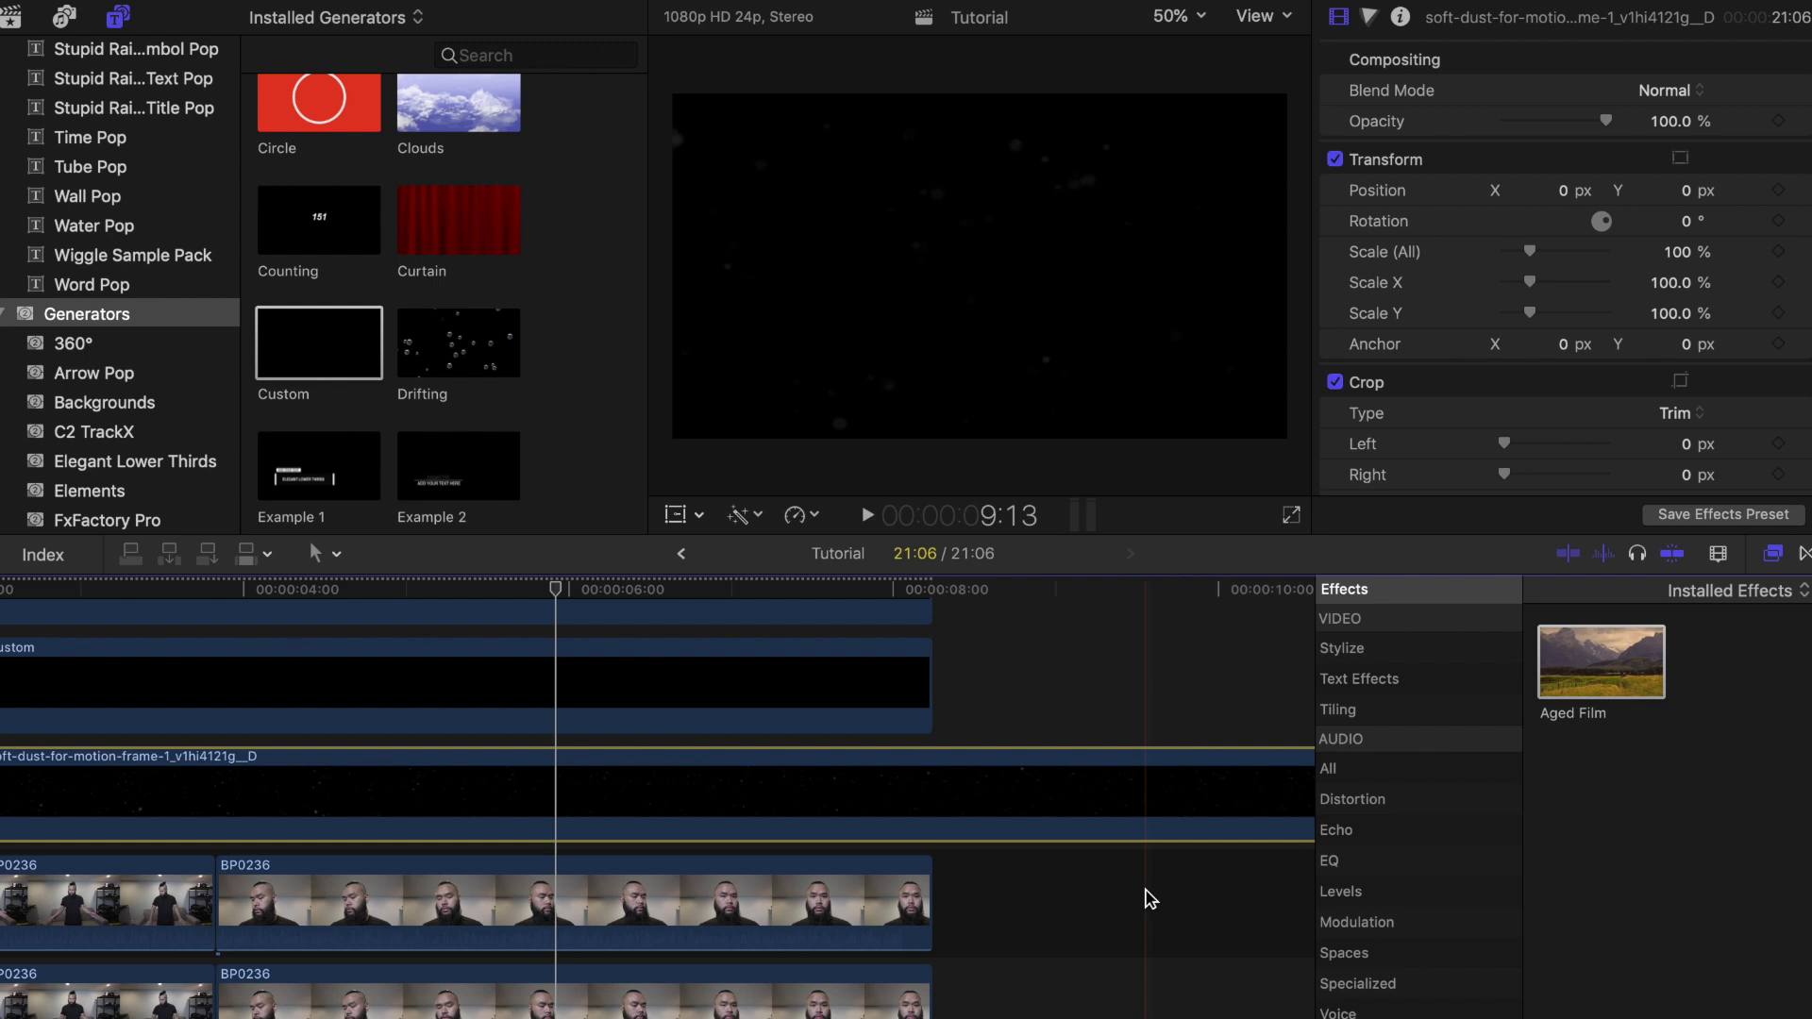
- Move the dust overlay clip lower in the timeline stack
{"action": "left_click_drag", "start_coordinate": [573, 807], "coordinate": [686, 926]}
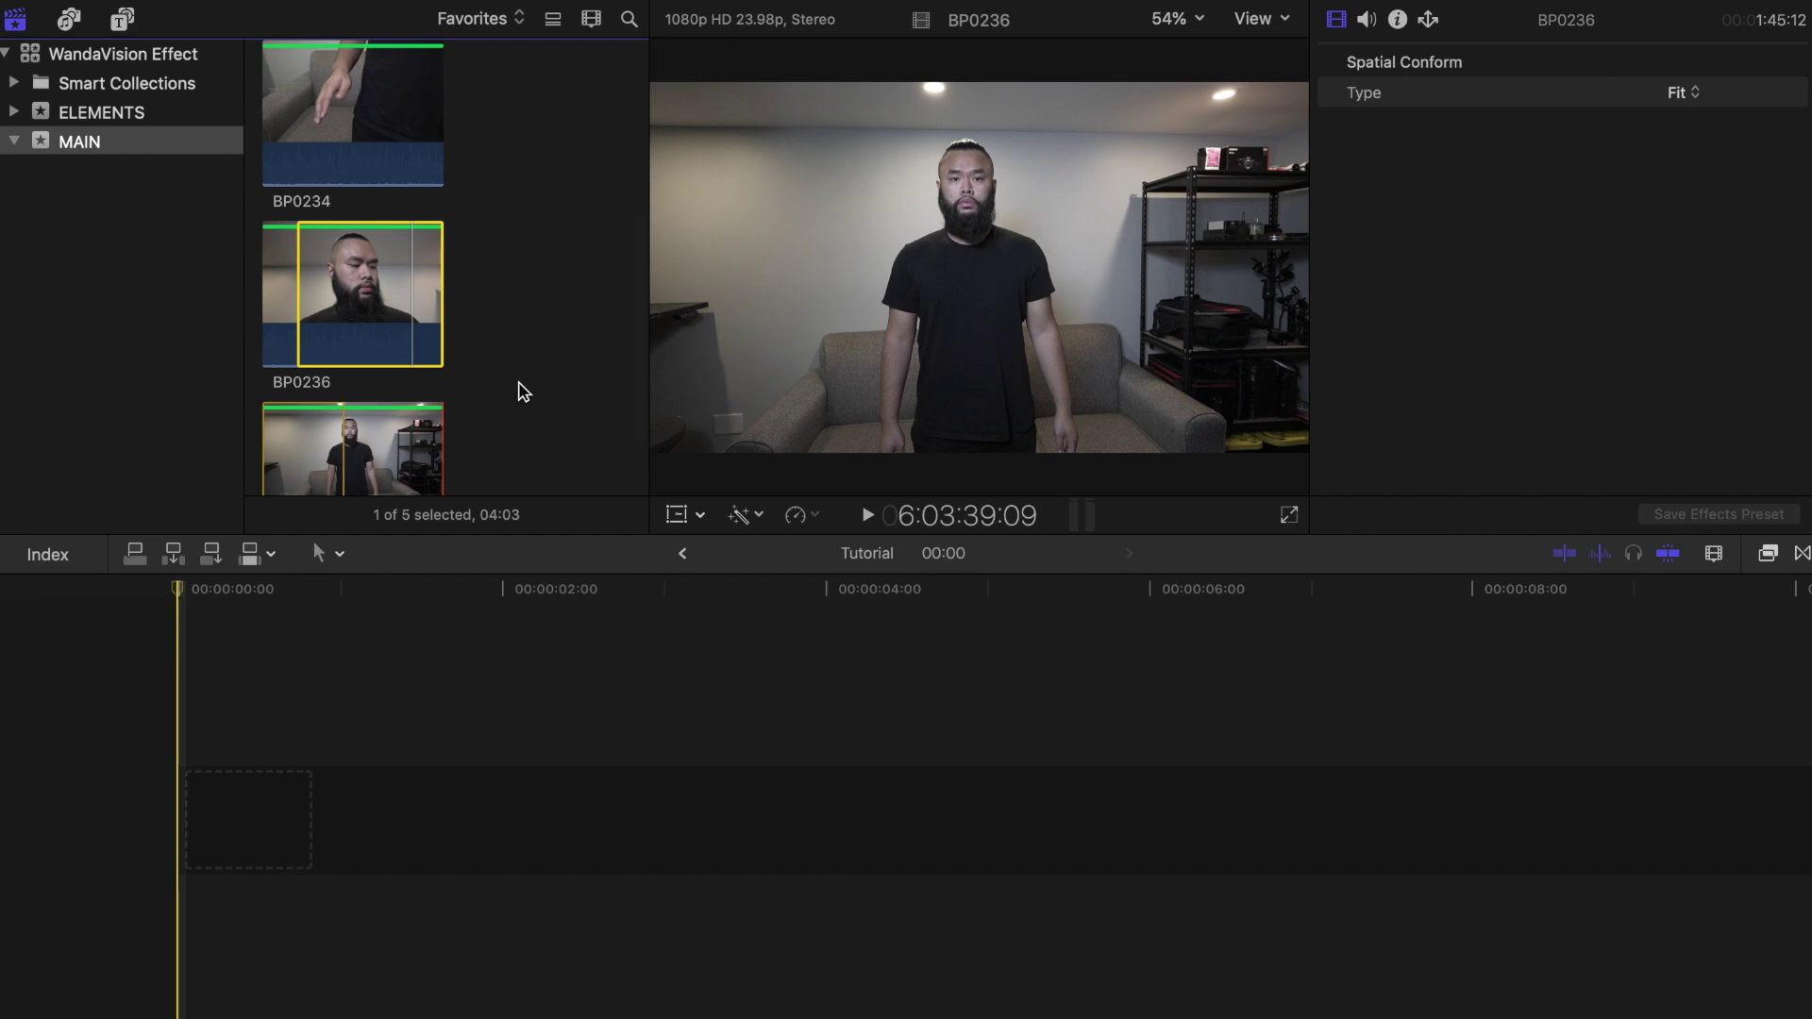
- Place BP0234, BP0236 and the close-up BP0236 in sequence in the timeline
{"action": "scroll", "coordinate": [524, 392], "scroll_direction": "up", "scroll_amount": 2}
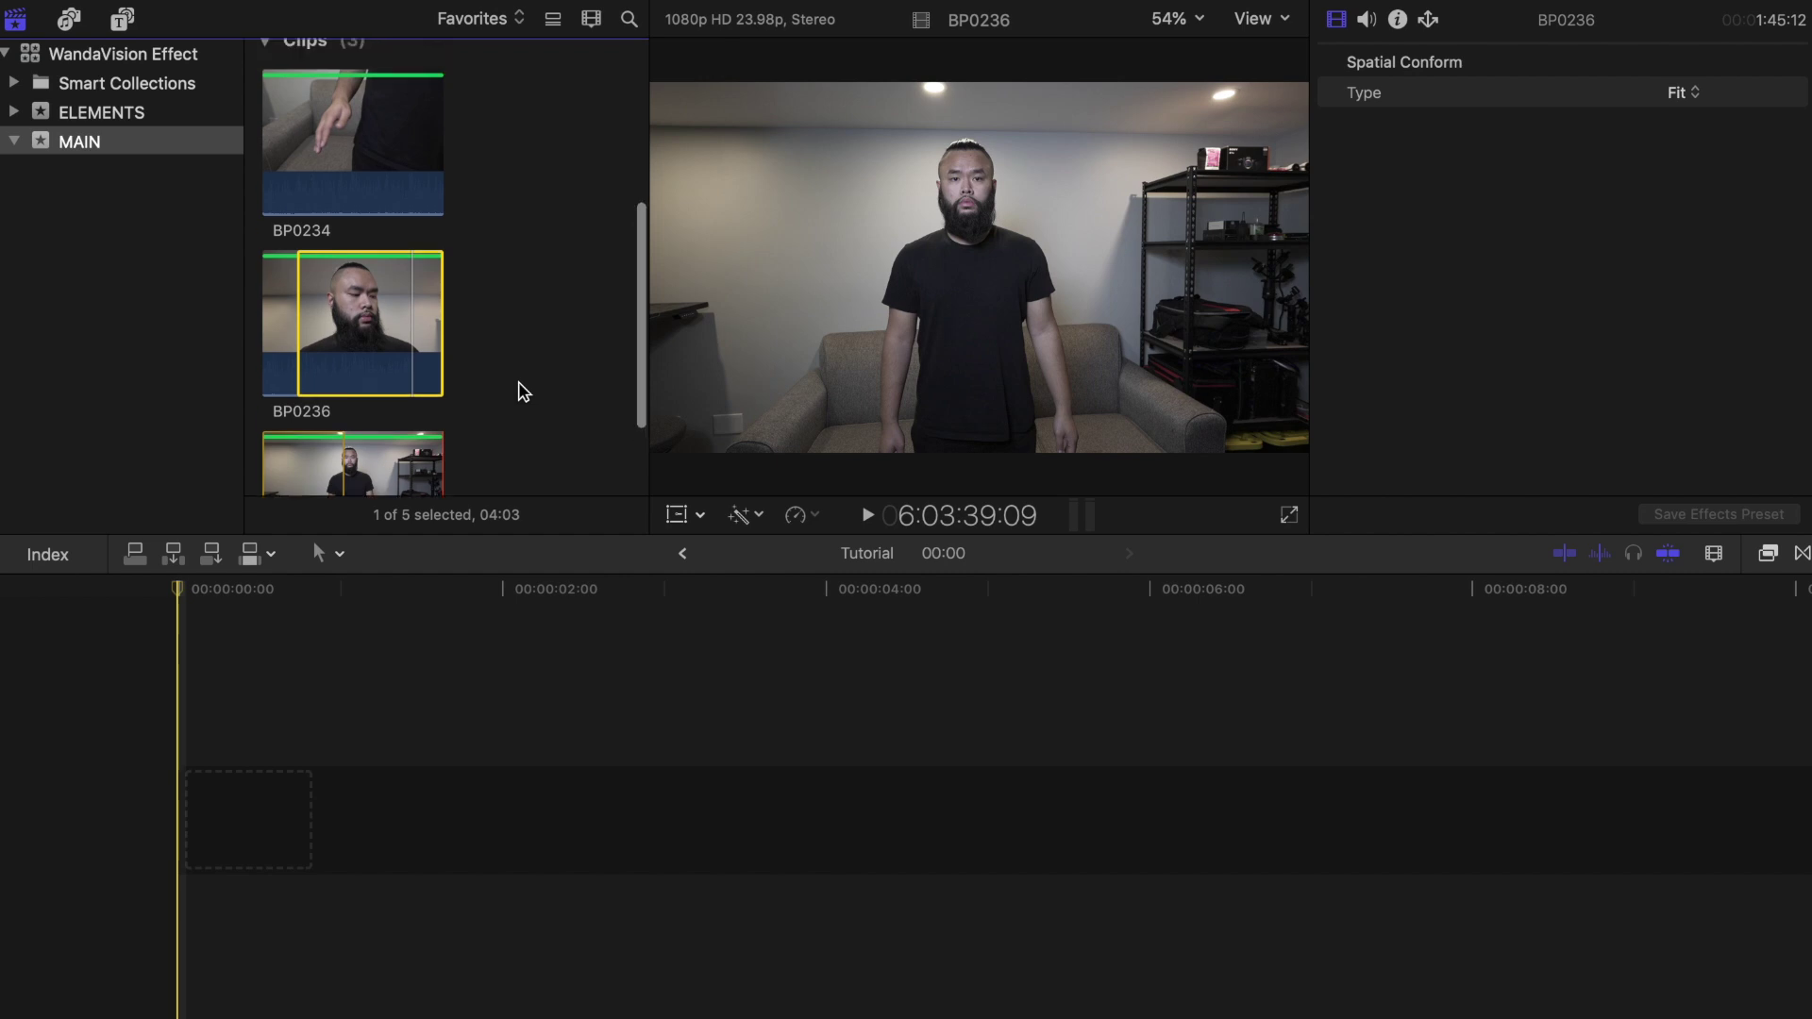
{"action": "left_click", "coordinate": [338, 153]}
{"action": "left_click_drag", "start_coordinate": [355, 143], "coordinate": [188, 750]}
{"action": "left_click_drag", "start_coordinate": [271, 351], "coordinate": [849, 811]}
{"action": "scroll", "coordinate": [360, 377], "scroll_direction": "down", "scroll_amount": 3}
{"action": "left_click", "coordinate": [360, 377]}
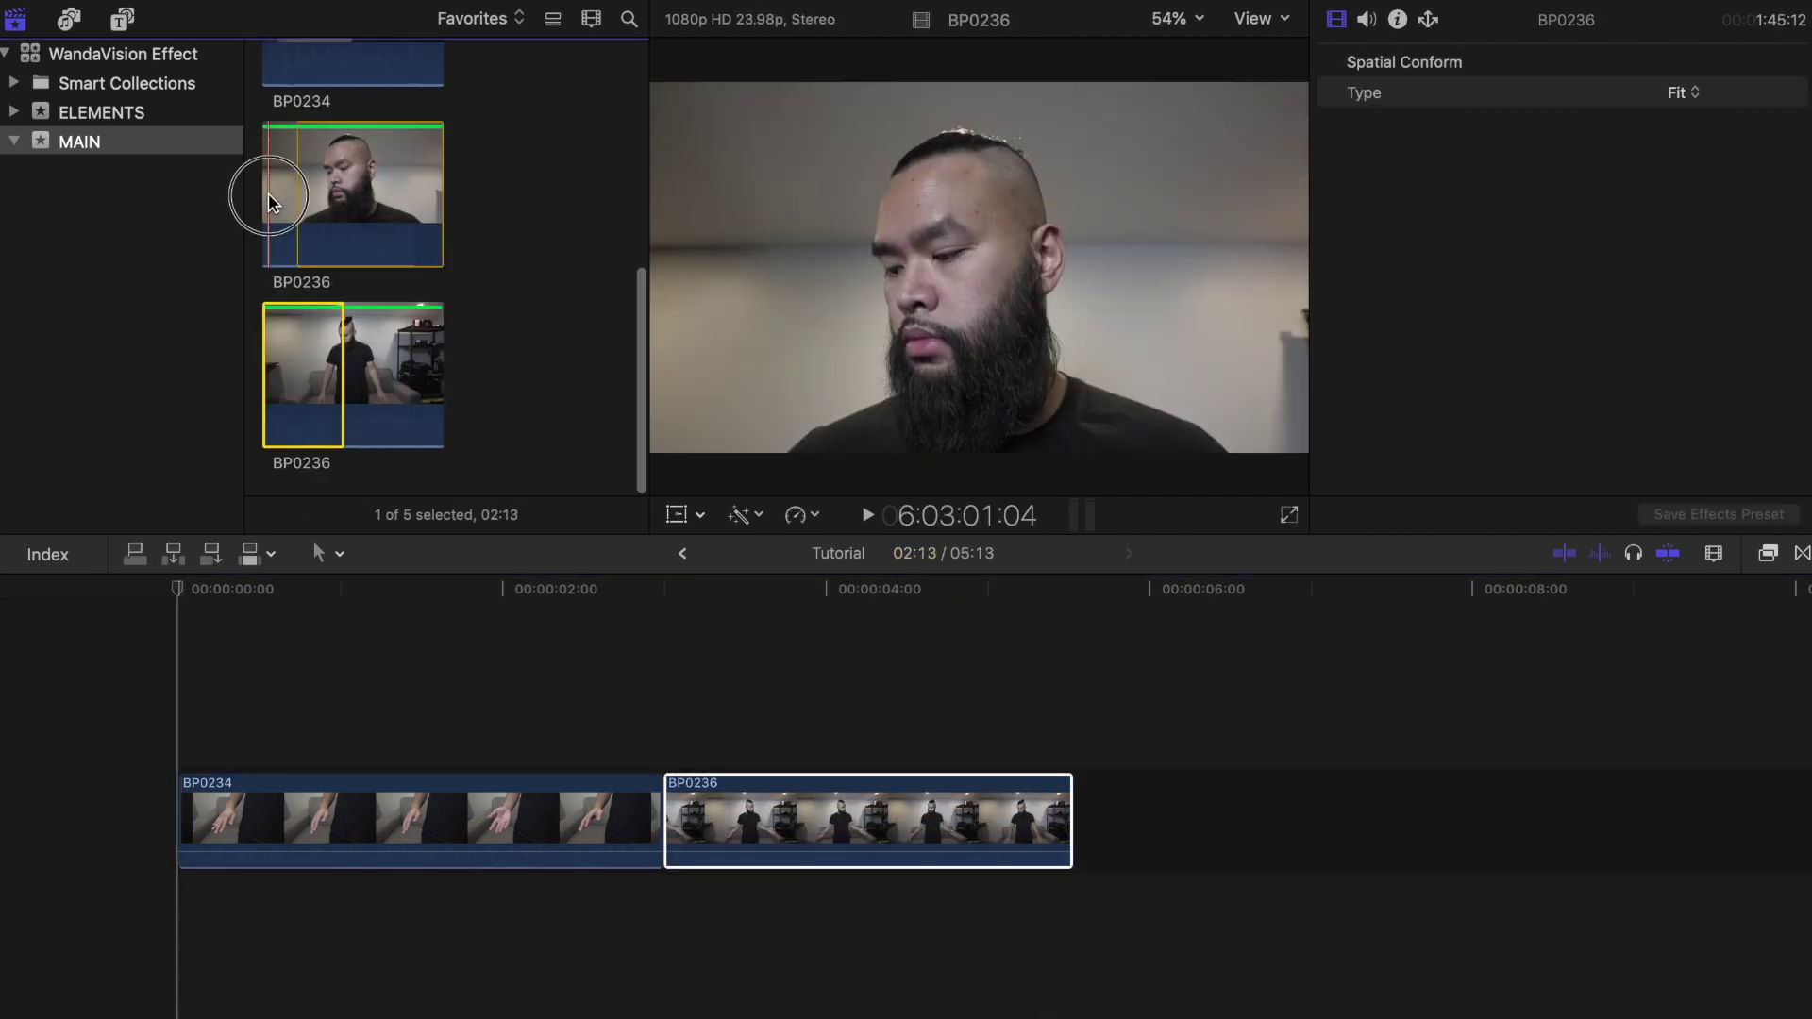
{"action": "left_click", "coordinate": [283, 189]}
{"action": "left_click_drag", "start_coordinate": [283, 189], "coordinate": [1076, 849]}
- Add a Custom generator above the clips, trimmed to end with them at 08:06
{"action": "key", "text": "space"}
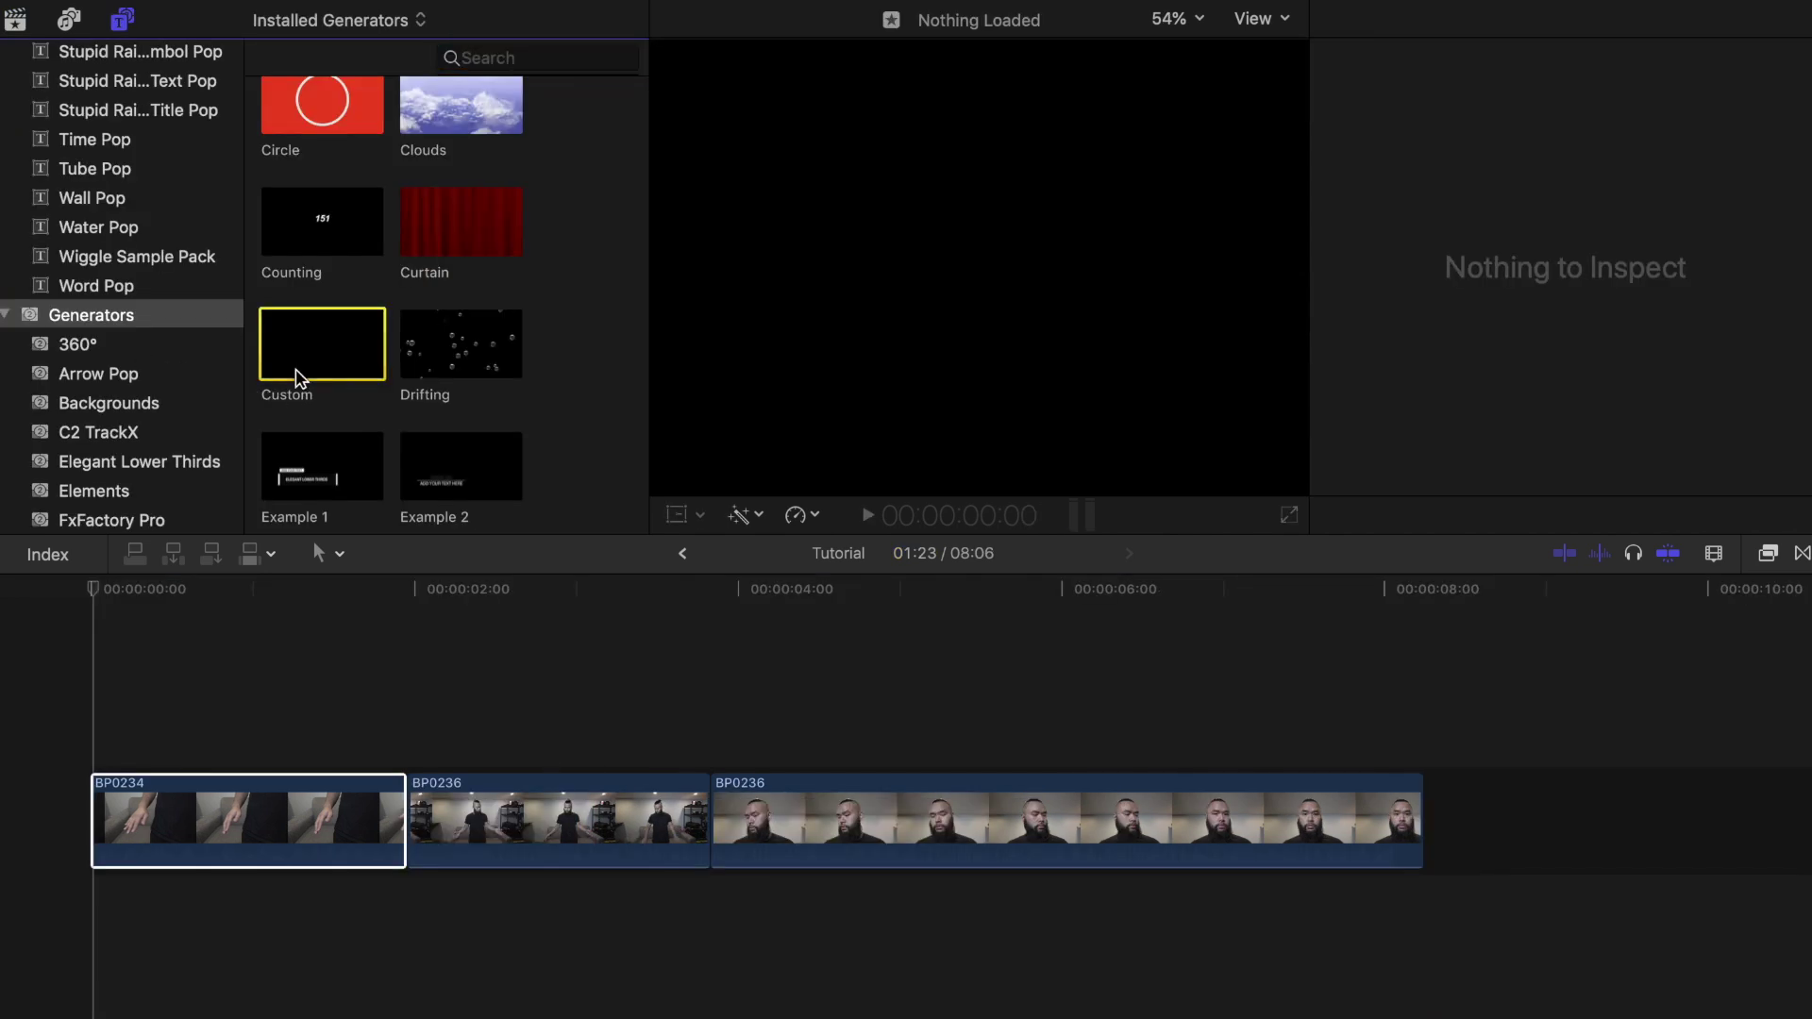
{"action": "left_click_drag", "start_coordinate": [295, 376], "coordinate": [101, 708]}
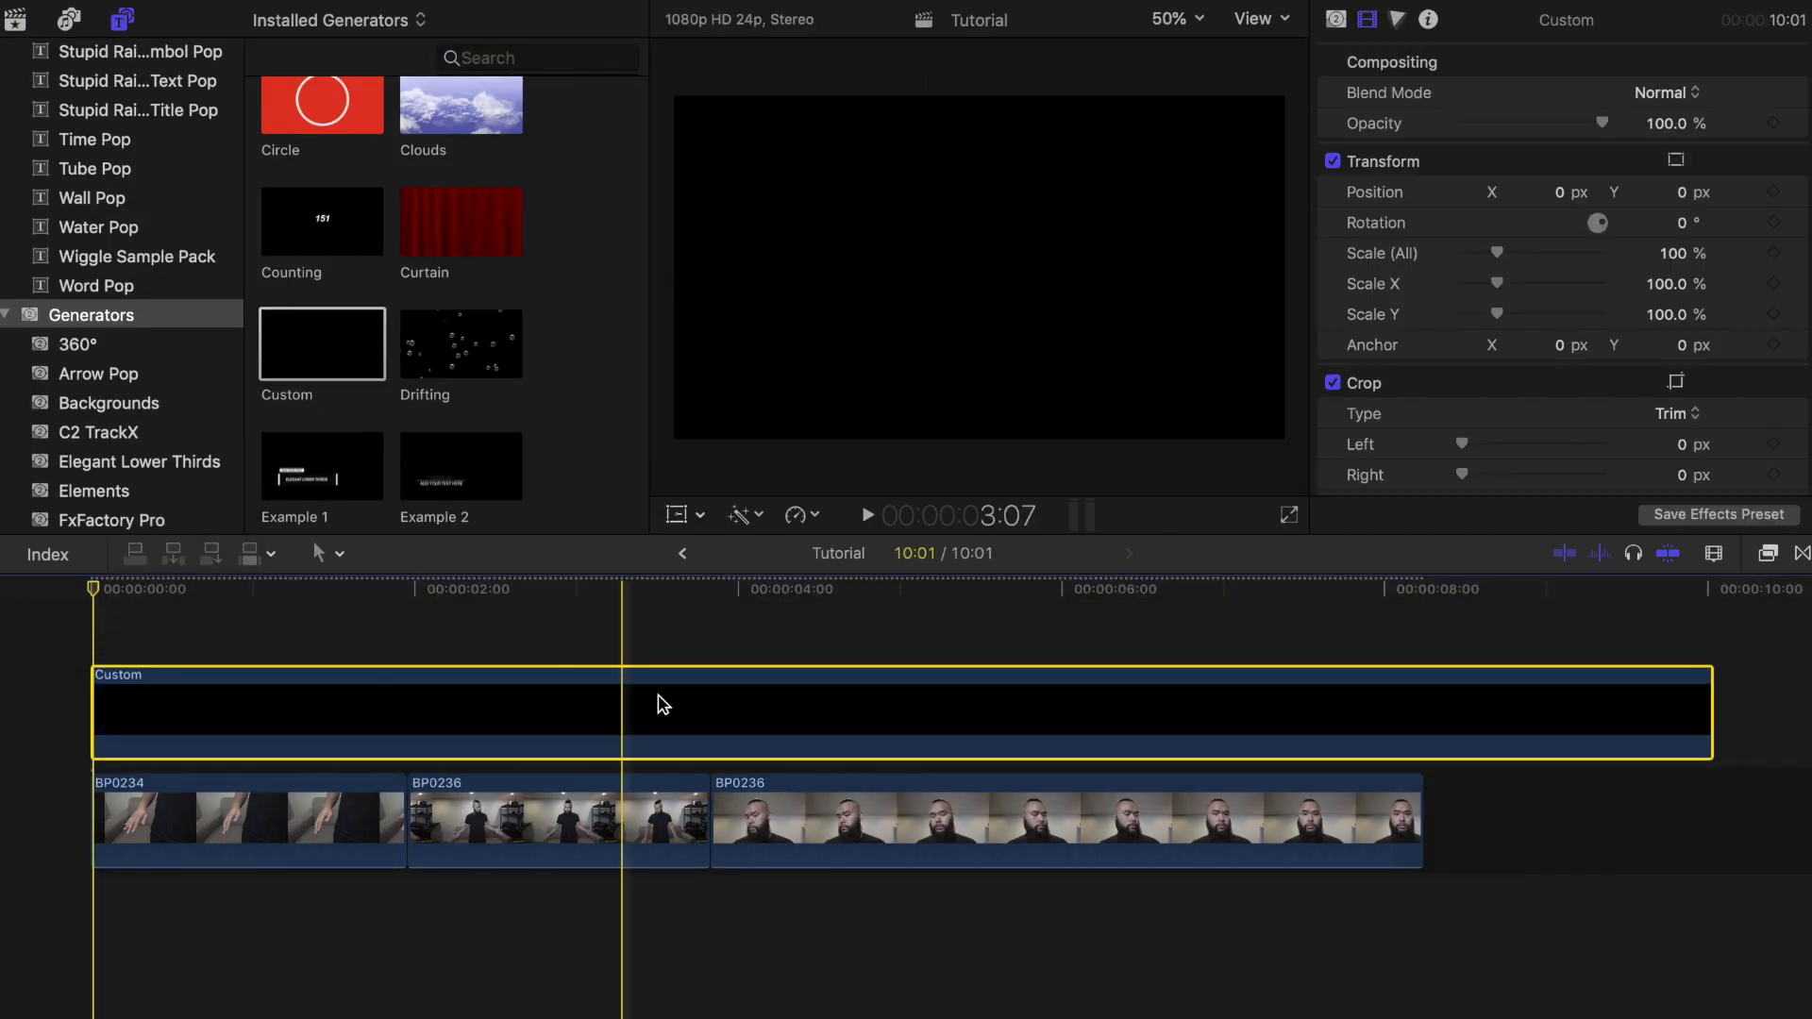
{"action": "left_click_drag", "start_coordinate": [1704, 706], "coordinate": [1416, 745]}
- Set Crop Right to 1600 px on the Custom generator clip
{"action": "left_click", "coordinate": [1340, 717]}
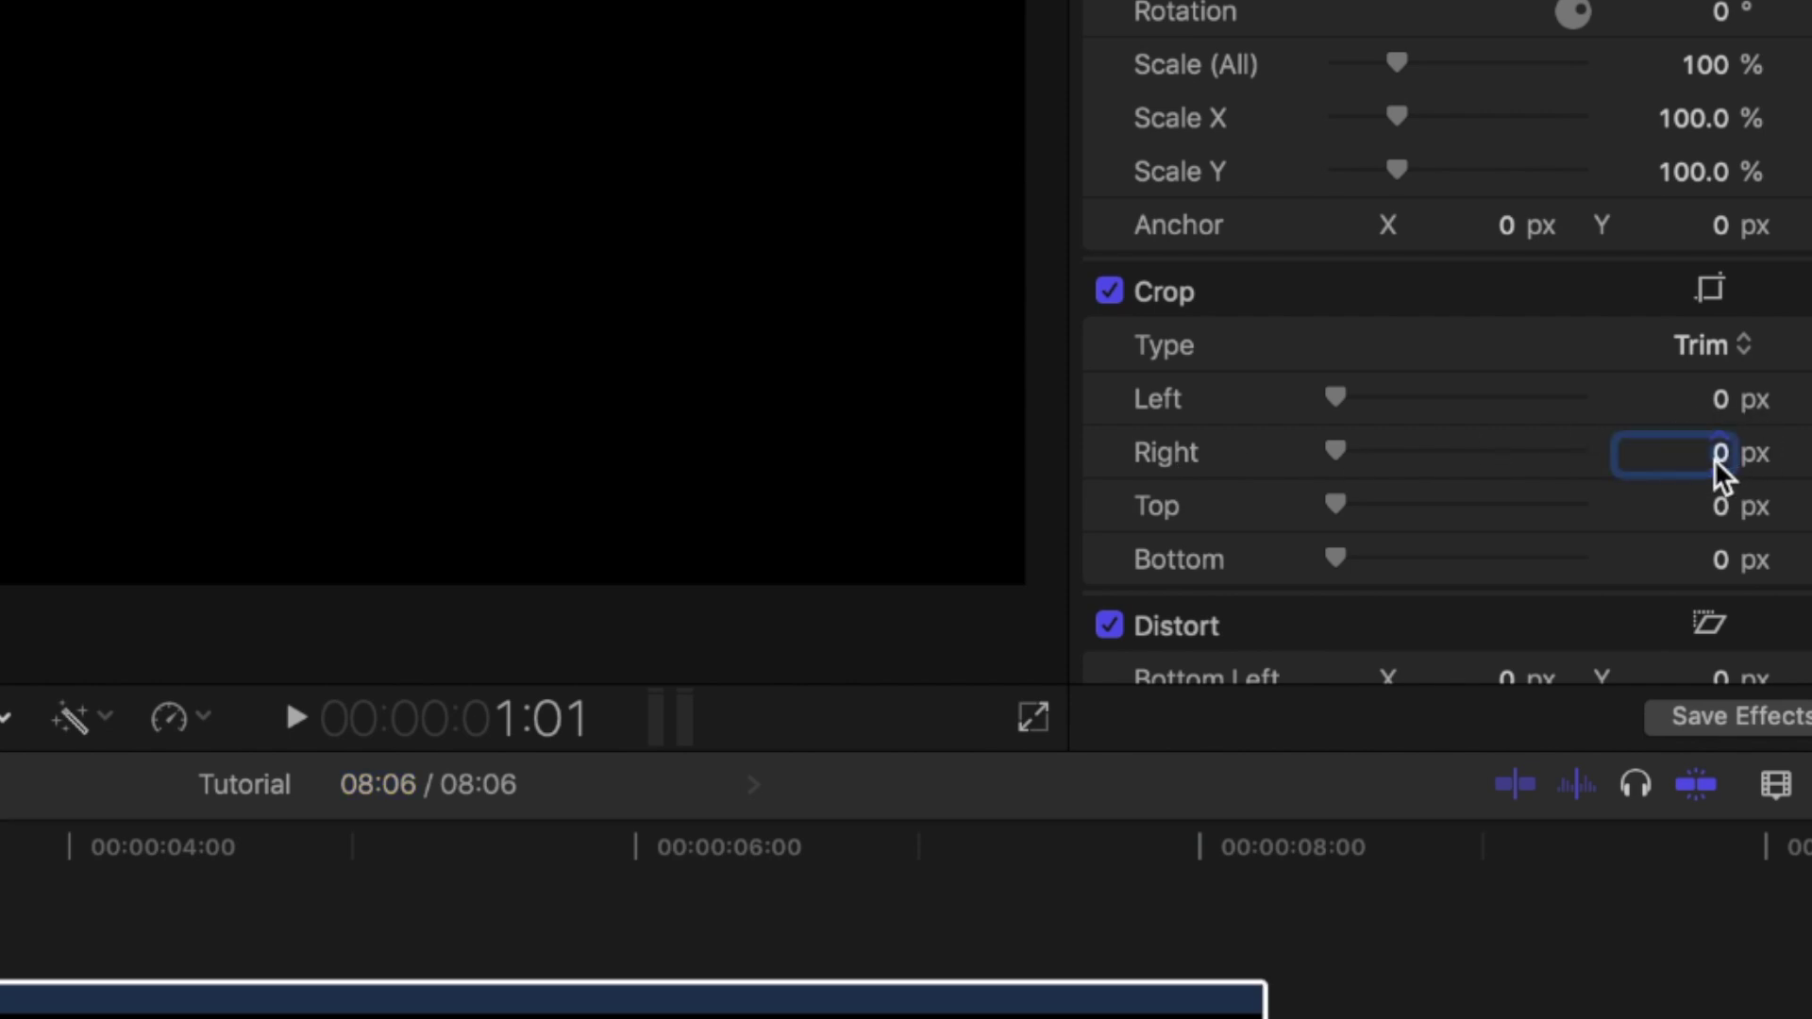
{"action": "type", "text": "1600"}
{"action": "key", "text": "Return"}
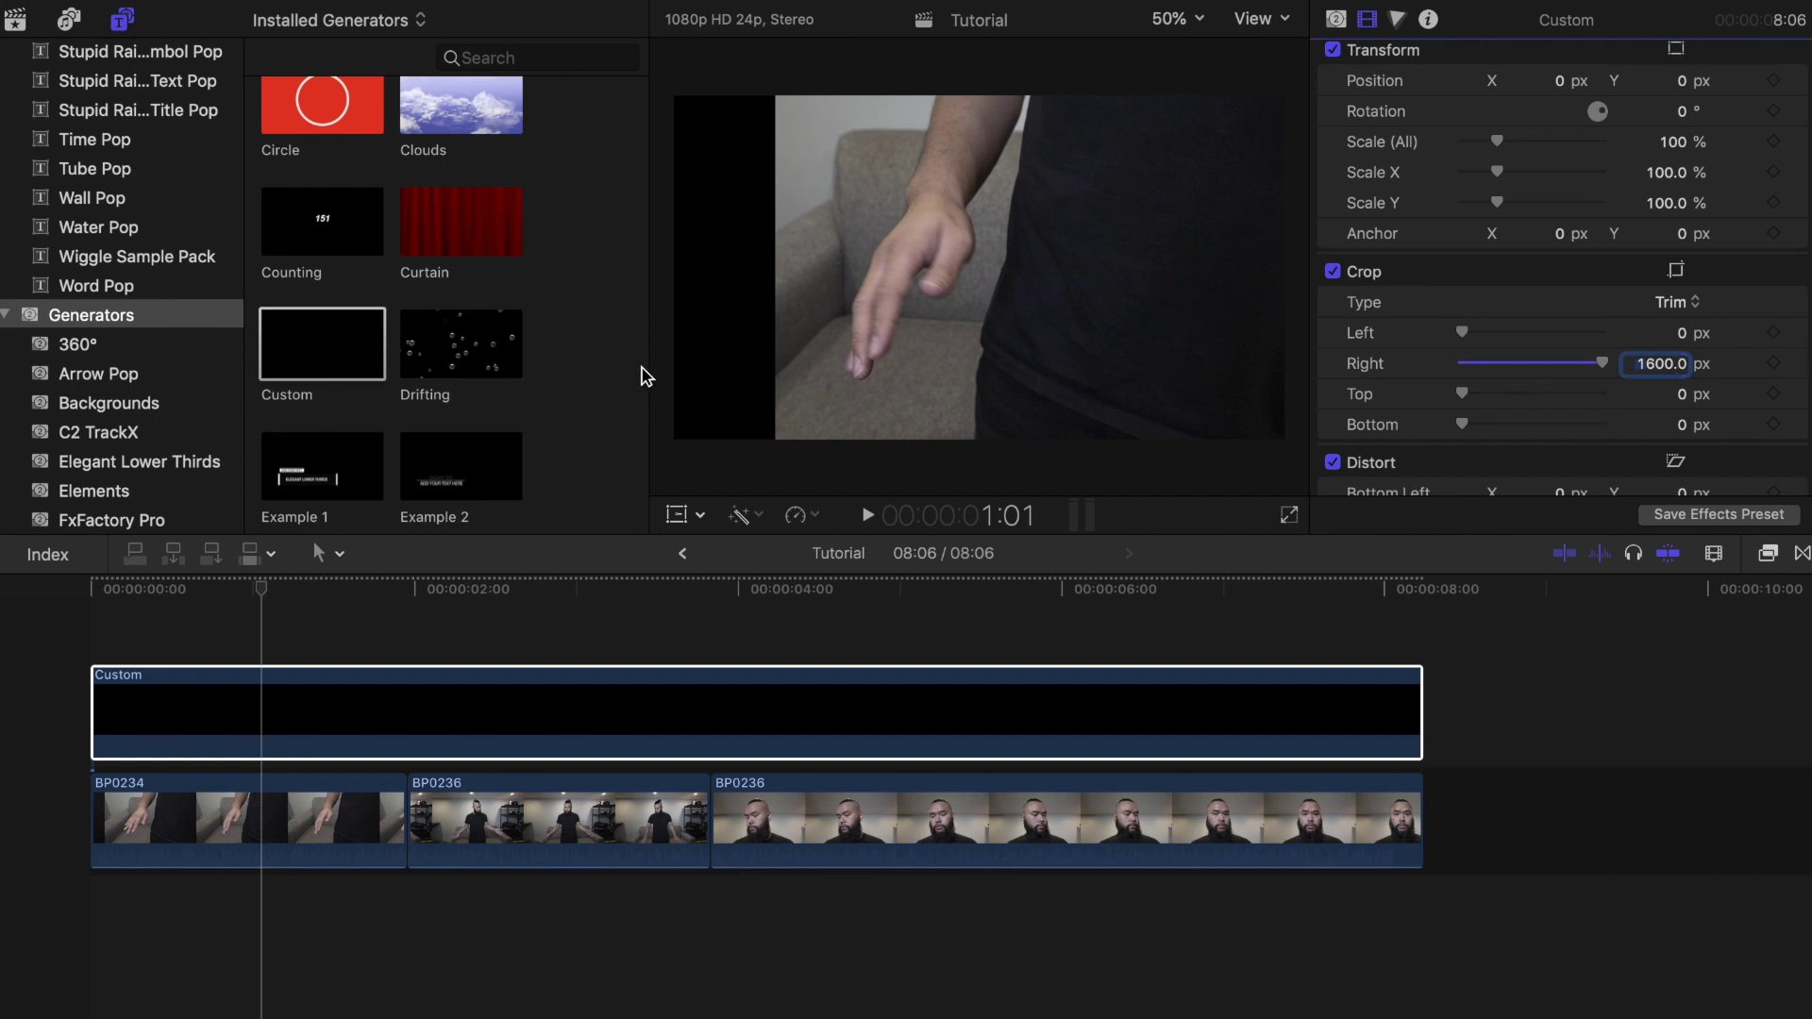
- Stack a second Custom generator ending at 08:06 with Crop Left set to 1600 px
{"action": "left_click_drag", "start_coordinate": [146, 571], "coordinate": [122, 626]}
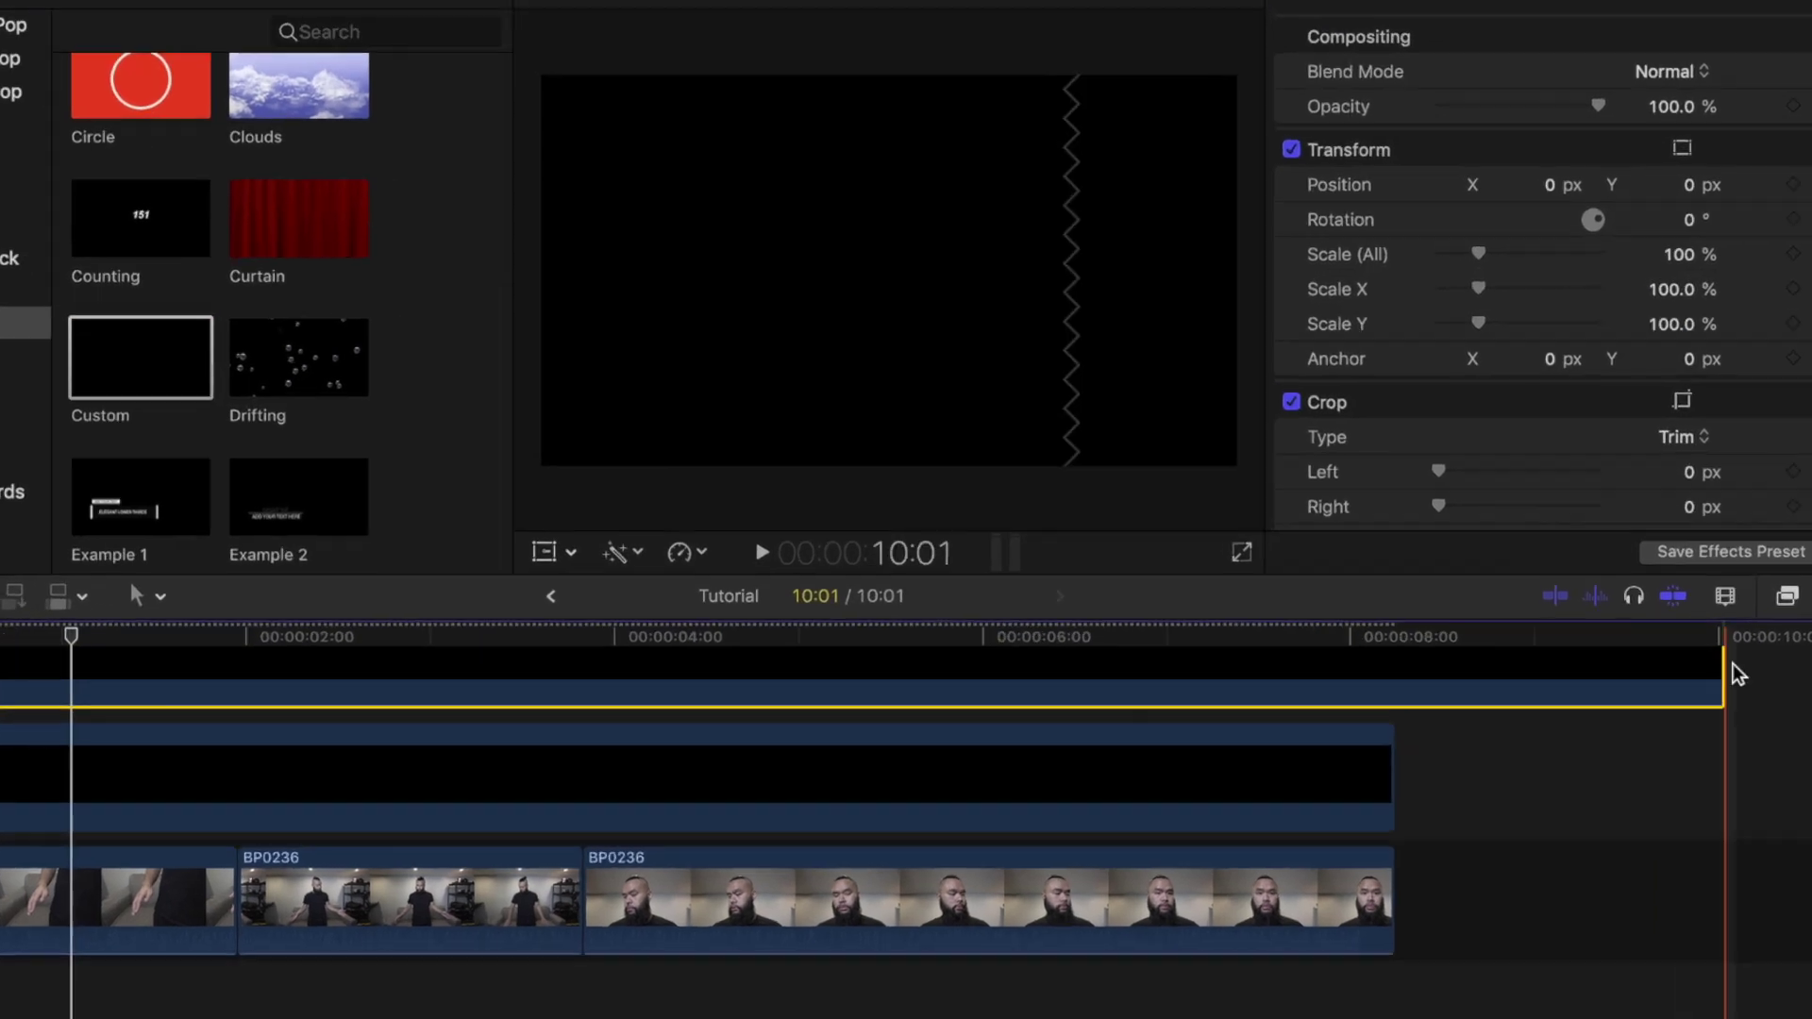
{"action": "left_click_drag", "start_coordinate": [1725, 686], "coordinate": [1392, 699]}
{"action": "left_click", "coordinate": [1345, 697]}
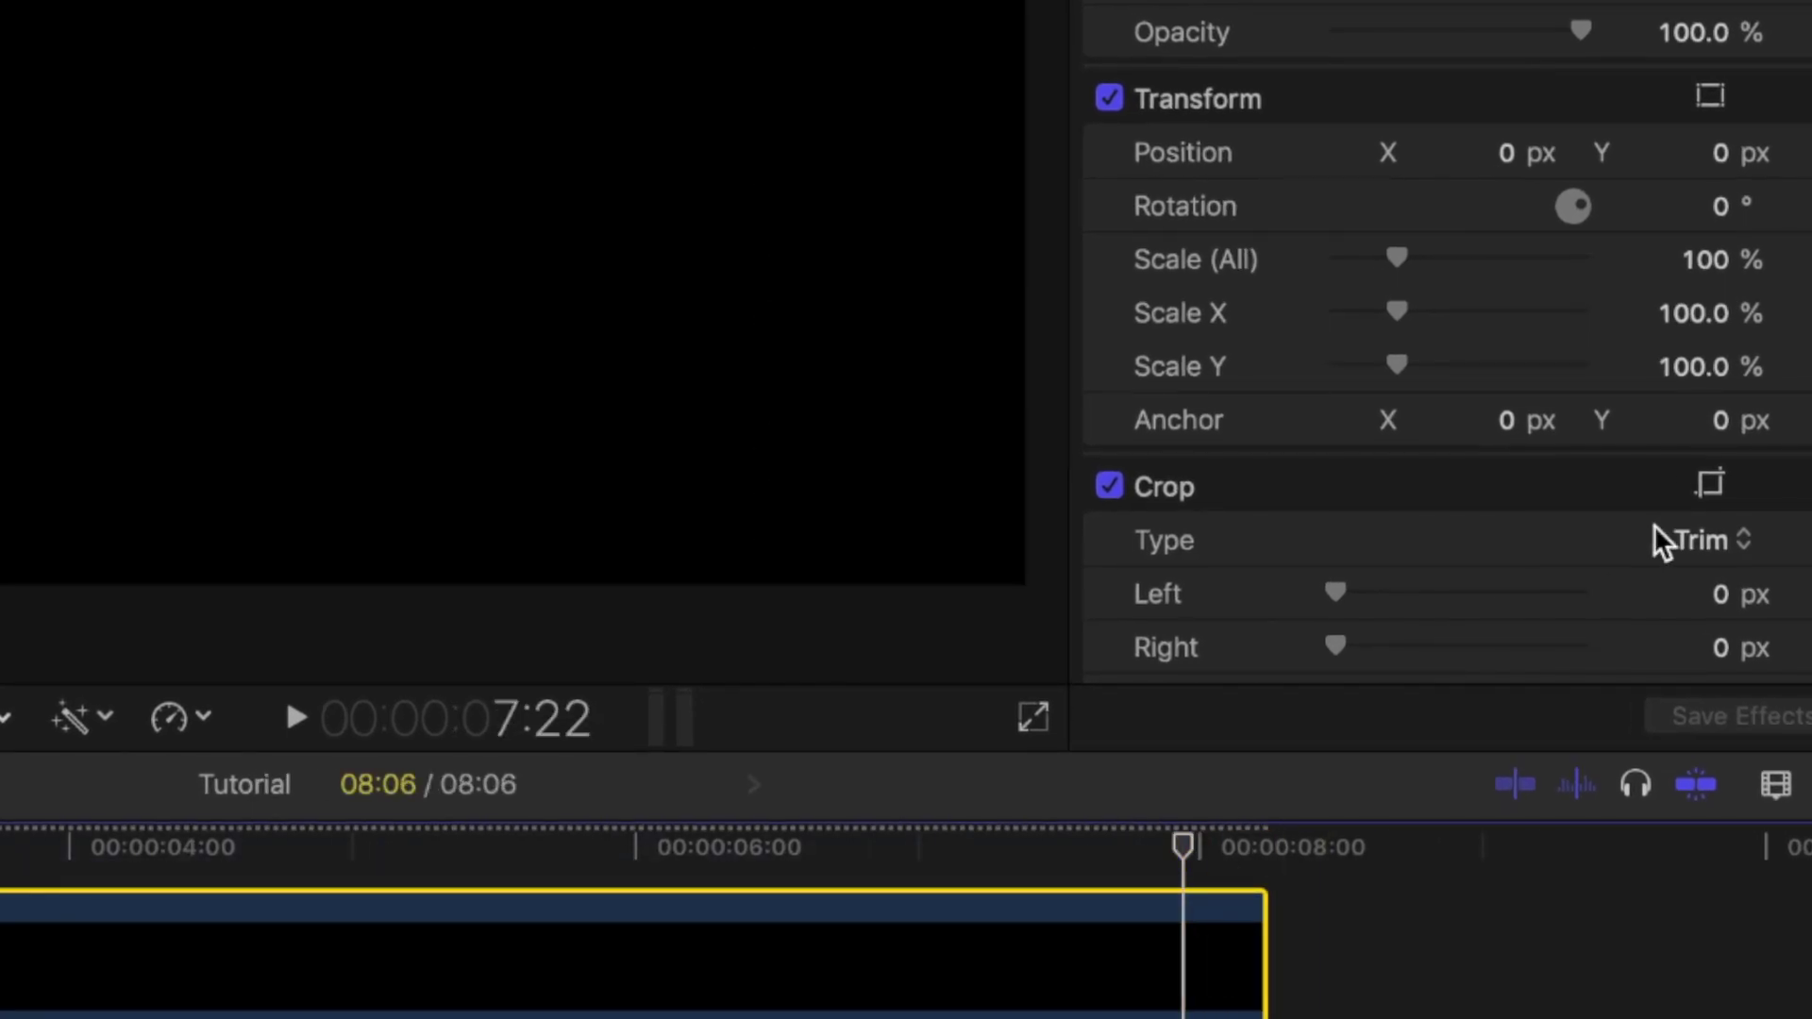
{"action": "scroll", "coordinate": [1661, 542], "scroll_direction": "down", "scroll_amount": 3}
{"action": "left_click", "coordinate": [1720, 517]}
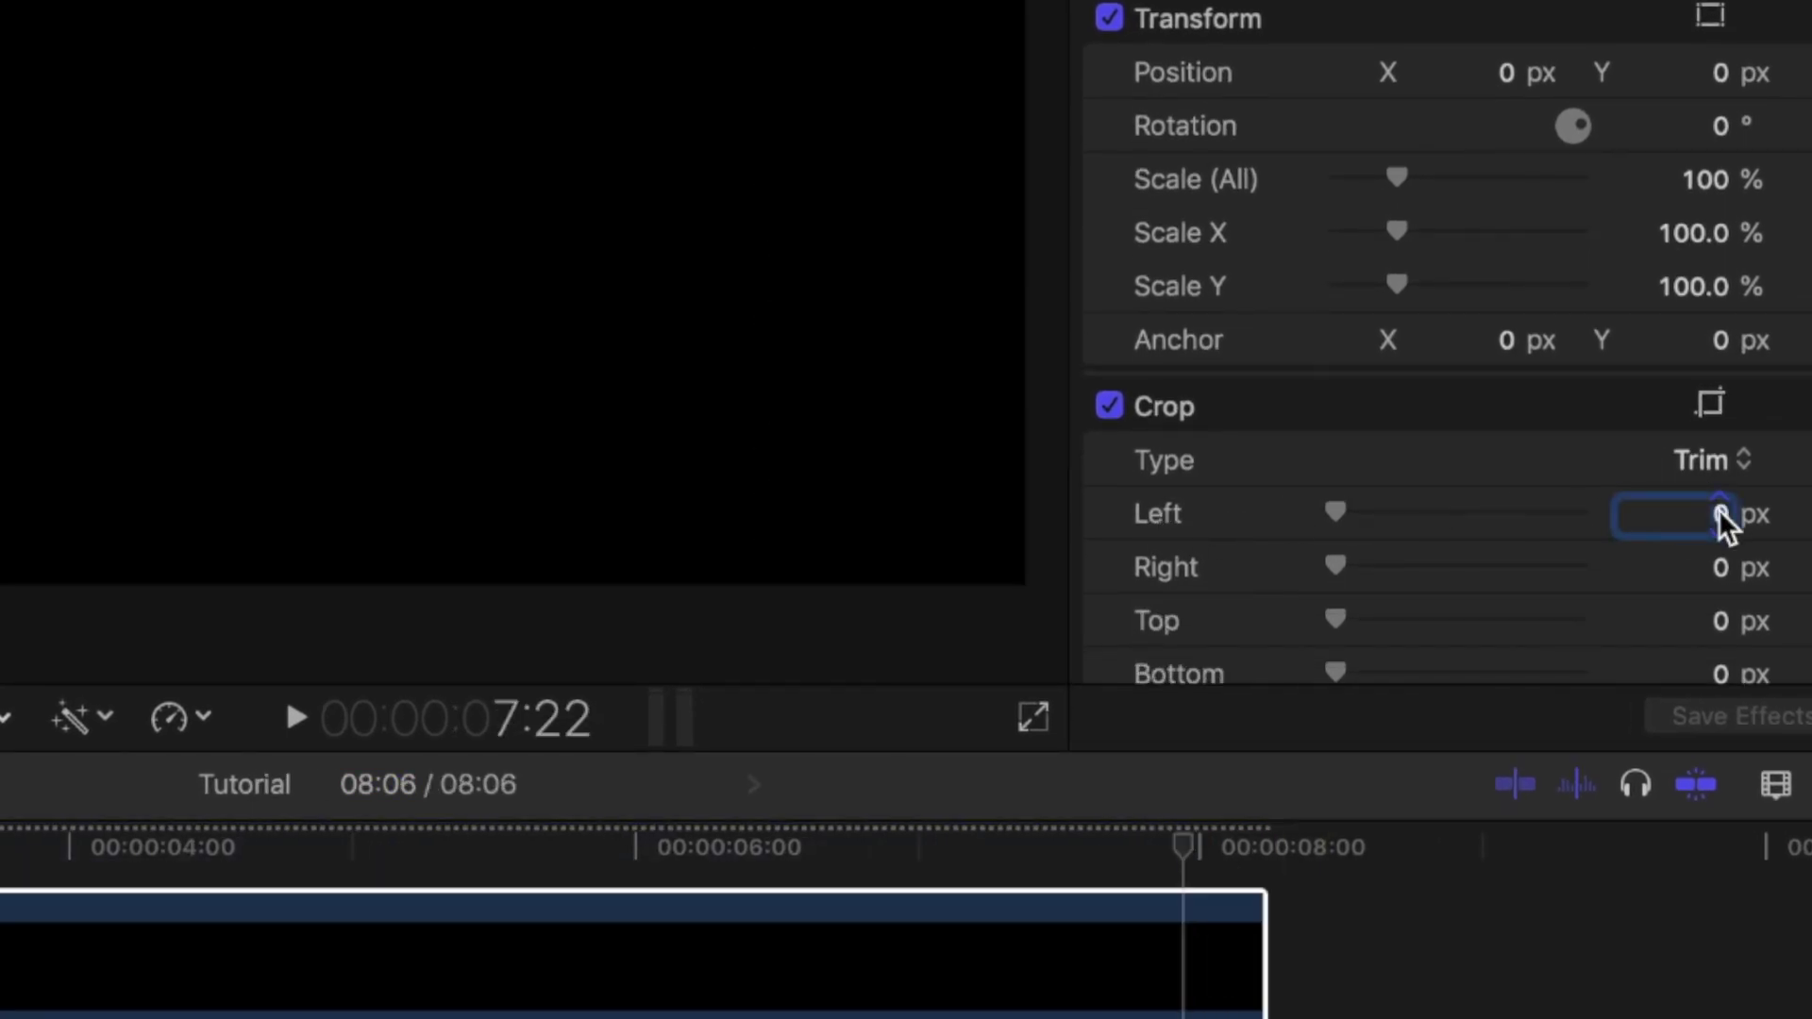
{"action": "key", "text": "Return"}
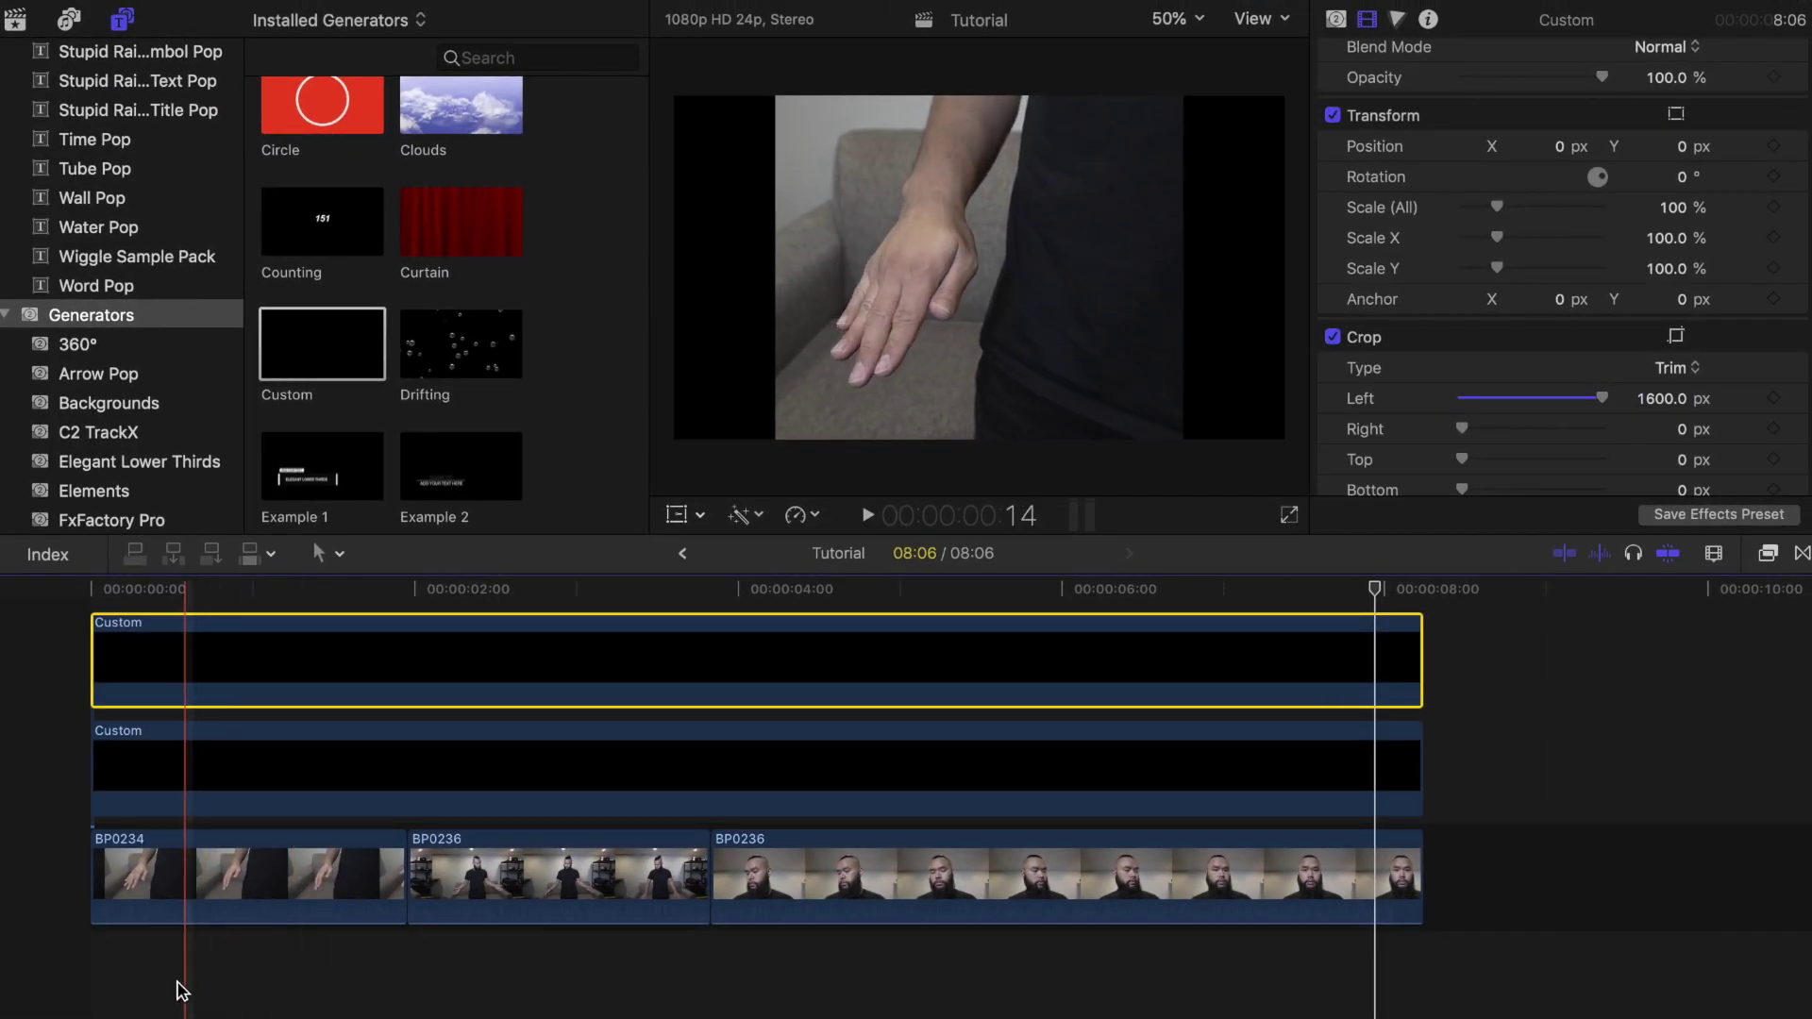
- Keyframe the lower Custom clip's Crop Right from 1600 at the start to 2160 px at 5:12
{"action": "left_click", "coordinate": [168, 989]}
{"action": "left_click", "coordinate": [162, 787]}
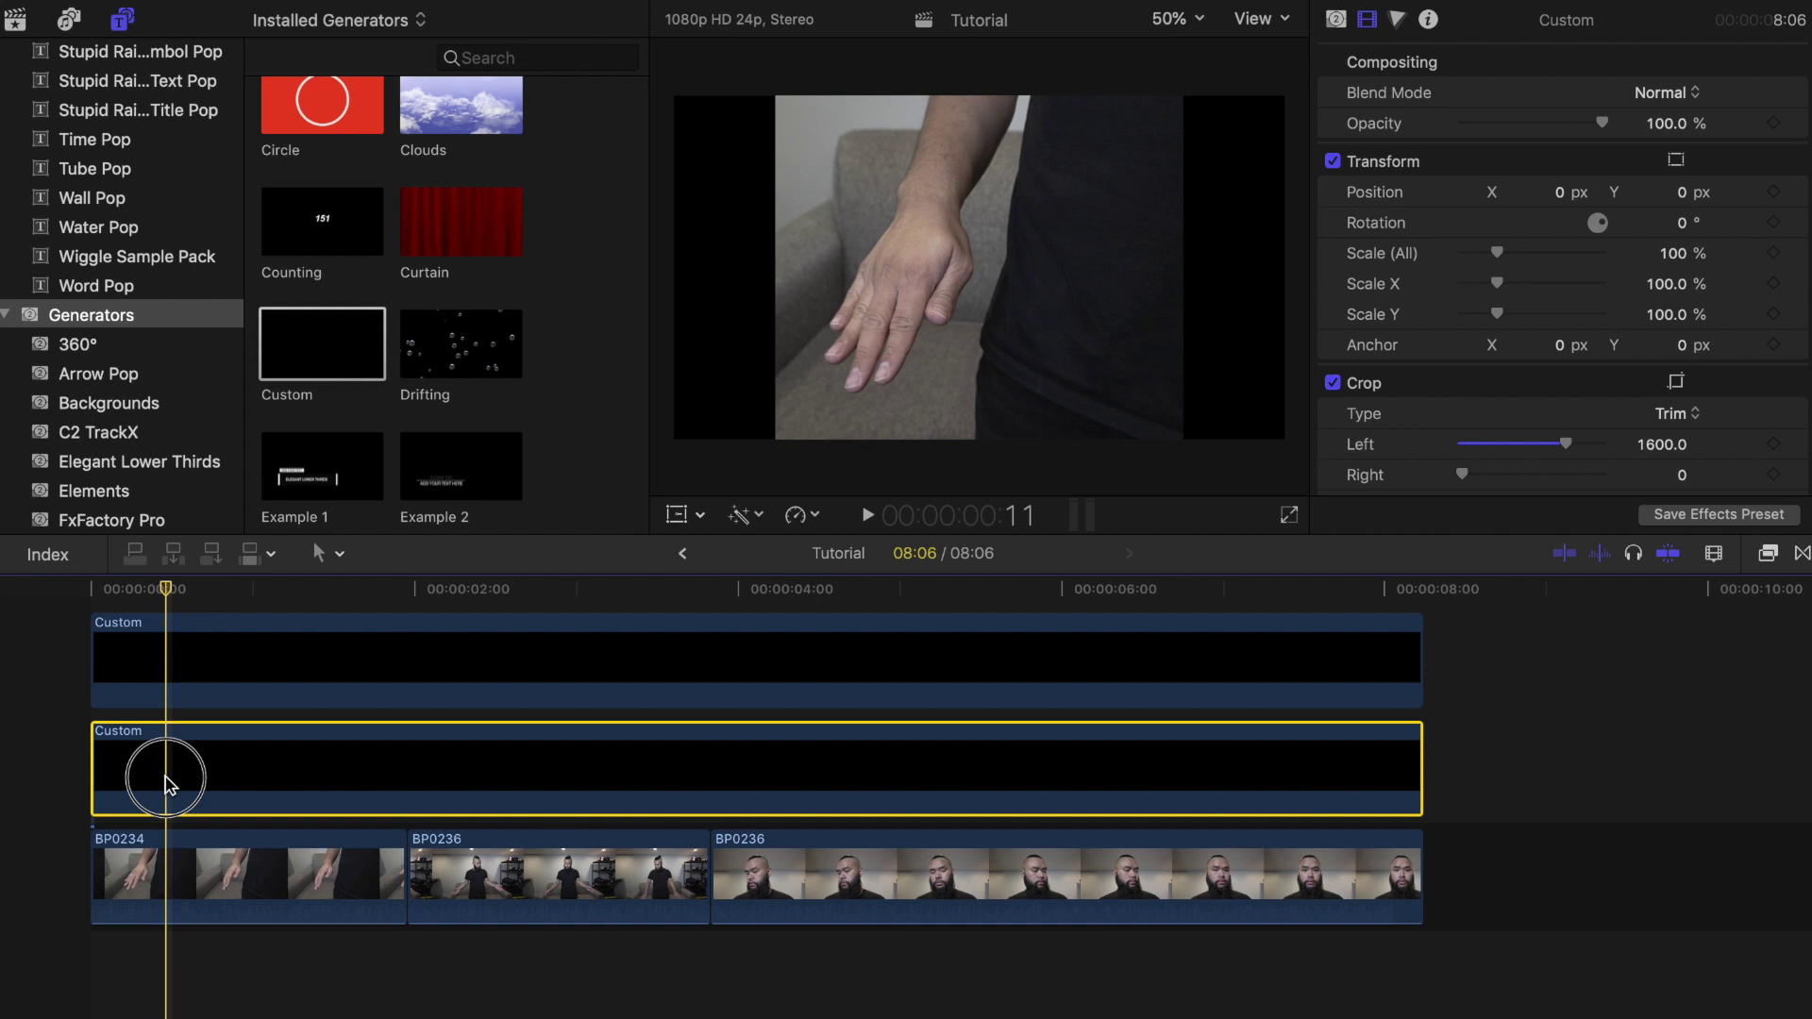
{"action": "scroll", "coordinate": [1761, 432], "scroll_direction": "down", "scroll_amount": 2}
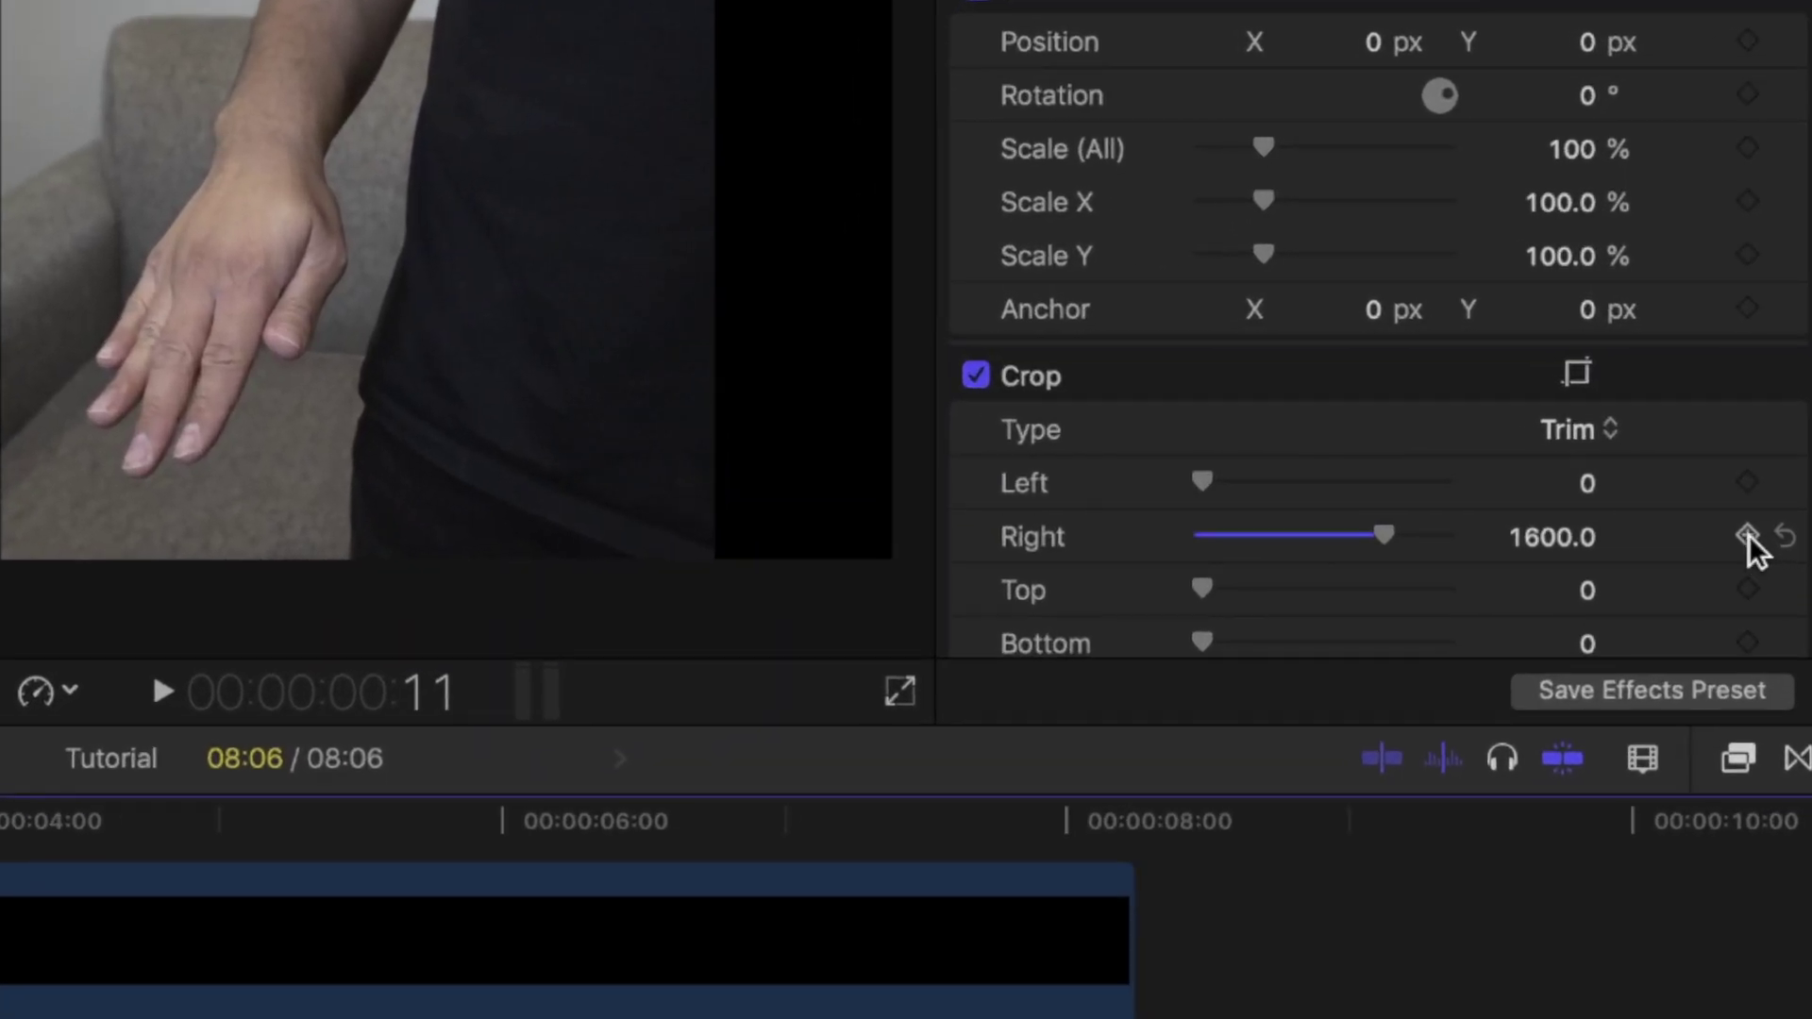
{"action": "left_click", "coordinate": [1747, 535]}
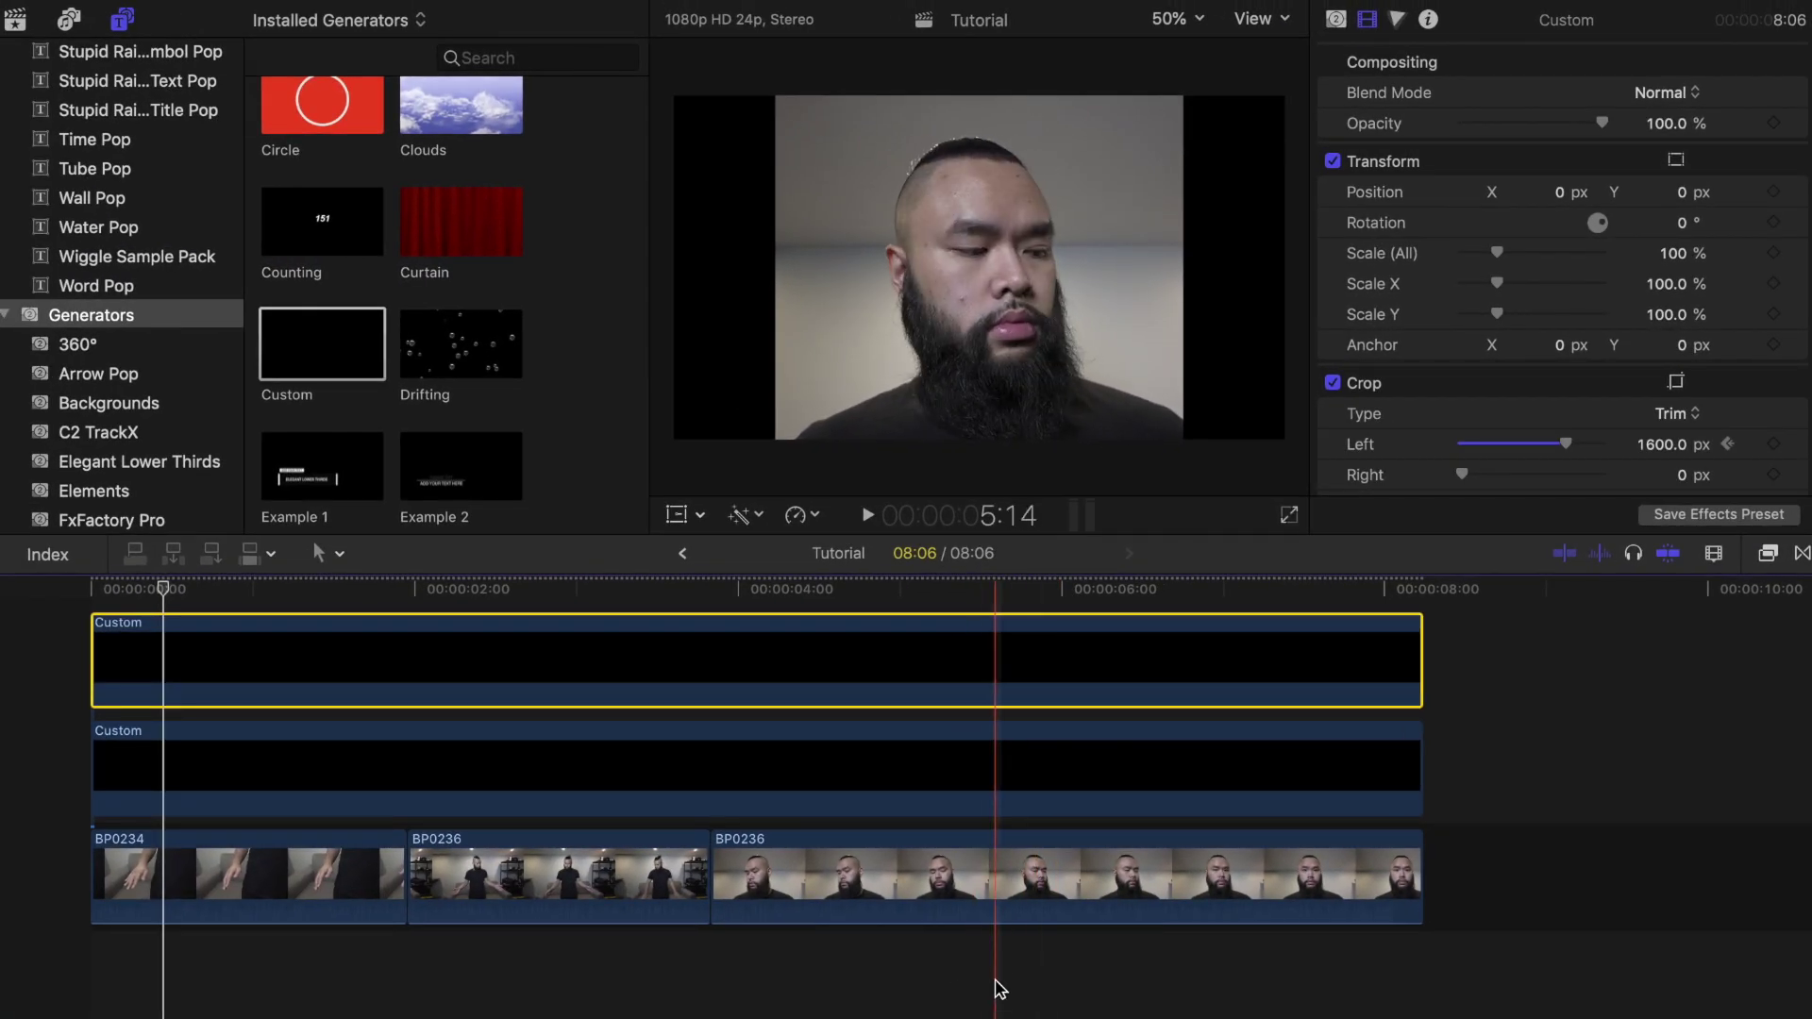
{"action": "left_click", "coordinate": [982, 977]}
{"action": "left_click", "coordinate": [985, 784]}
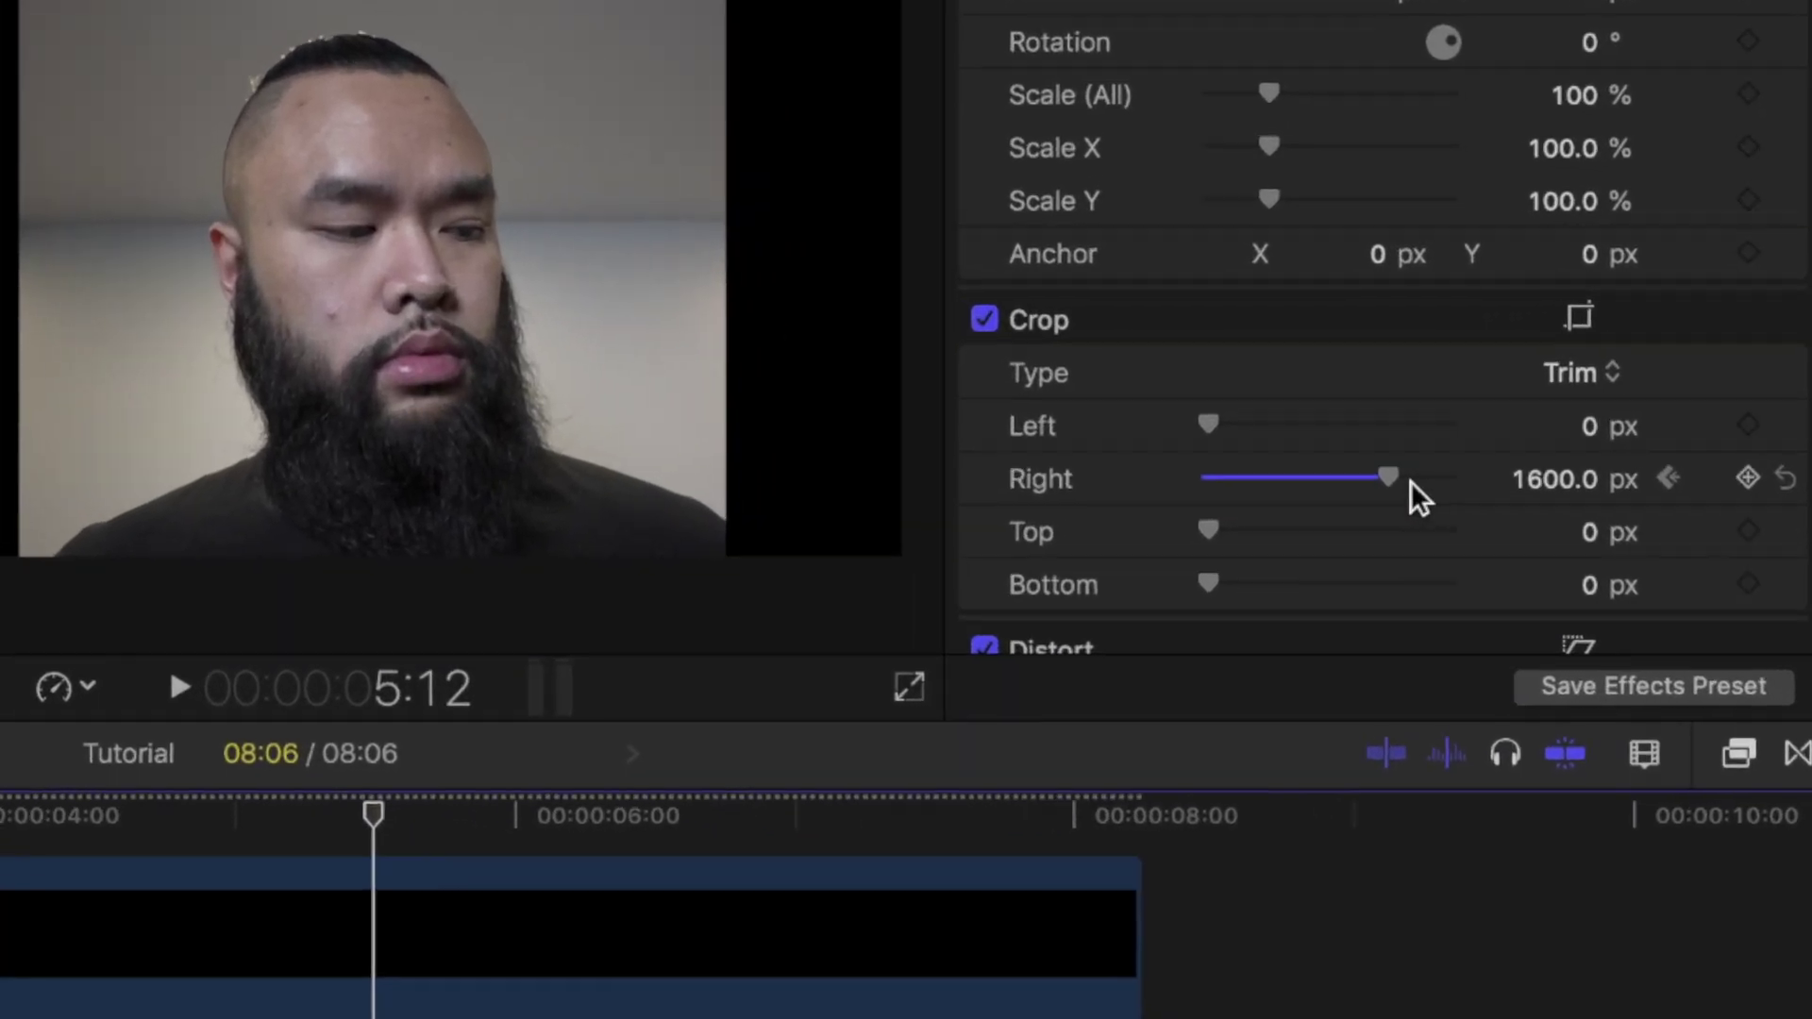
{"action": "left_click", "coordinate": [1566, 474]}
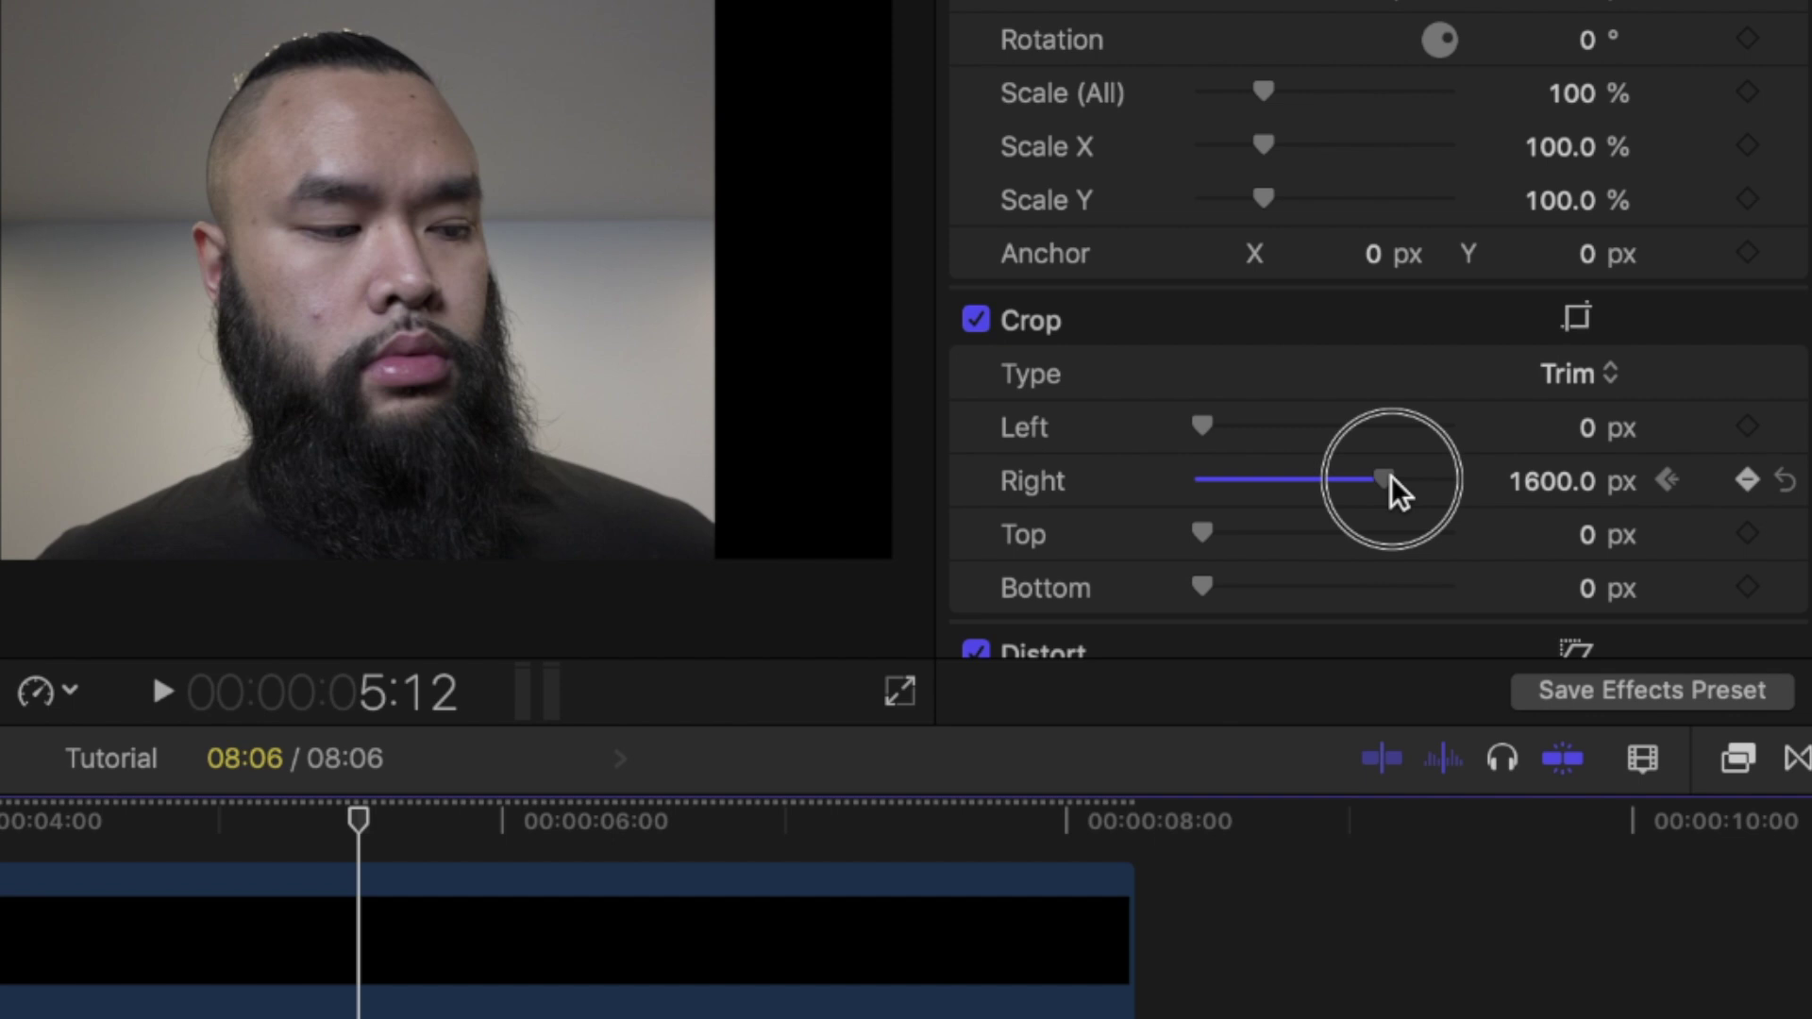
{"action": "left_click_drag", "start_coordinate": [1391, 476], "coordinate": [1505, 482]}
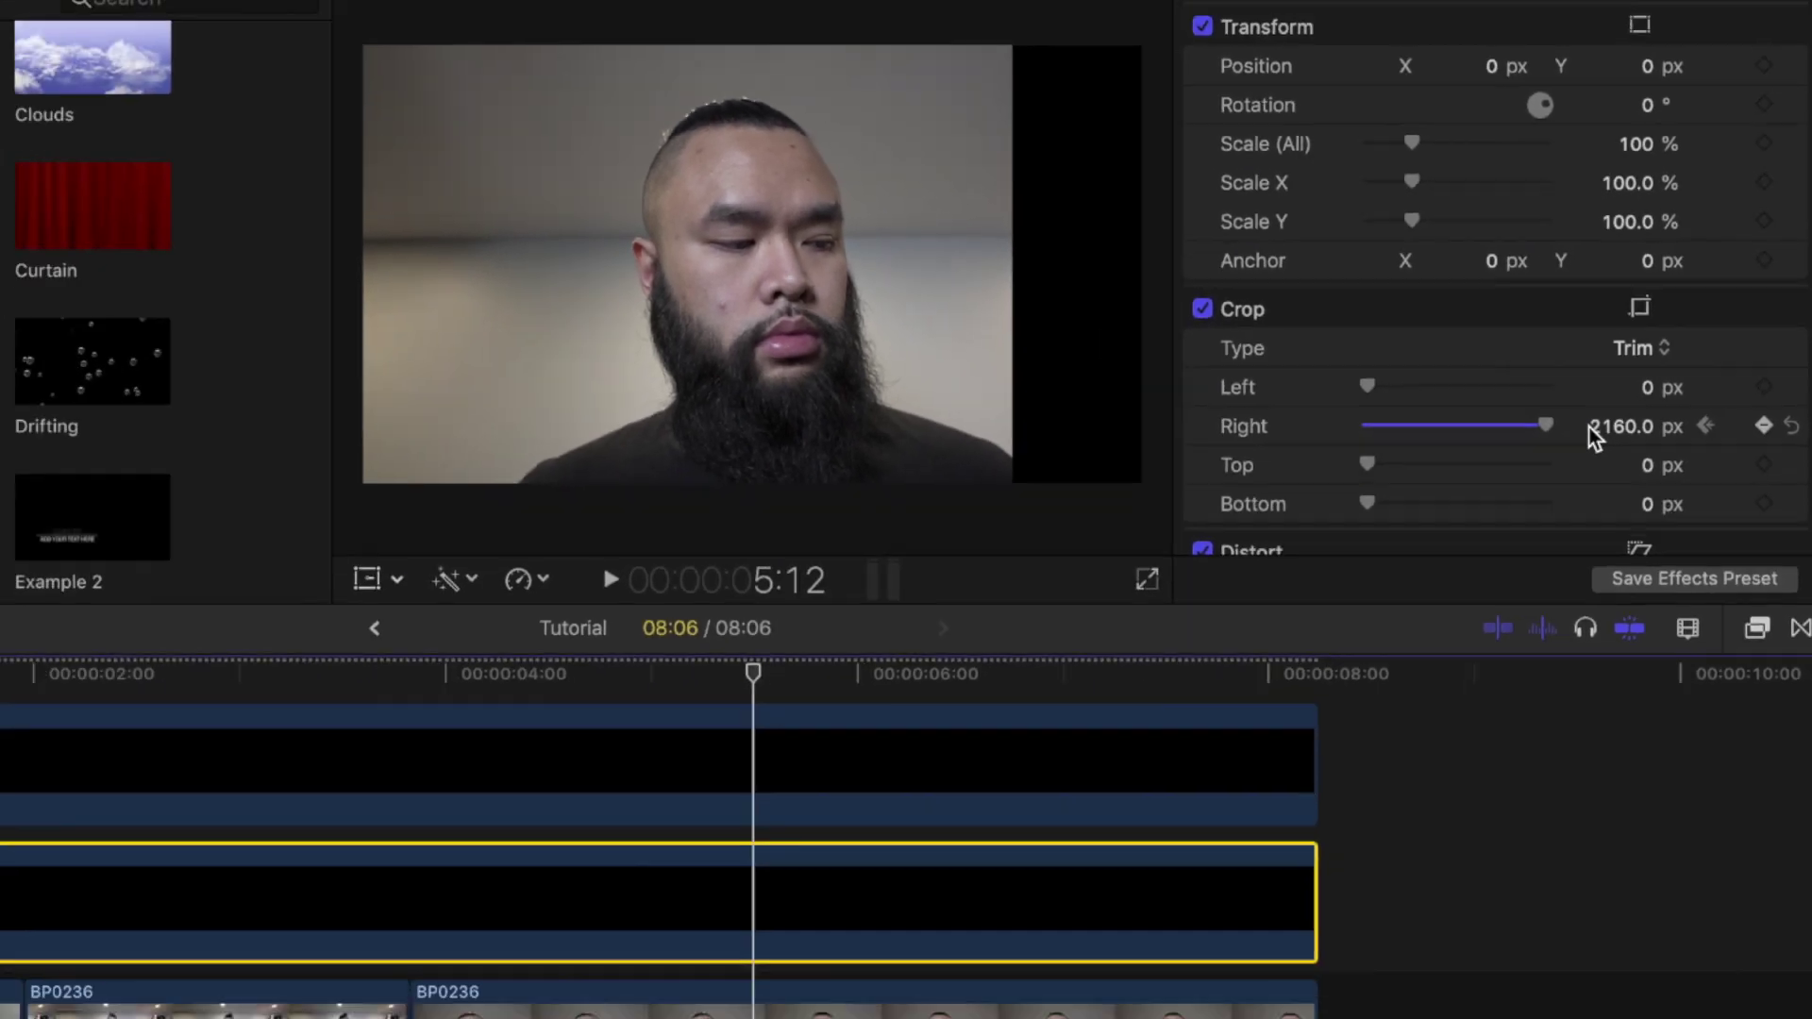
- Animate the upper Custom clip's Crop Left up to 2160 px at 5:12
{"action": "left_click", "coordinate": [756, 788]}
{"action": "scroll", "coordinate": [1259, 506], "scroll_direction": "up", "scroll_amount": 2}
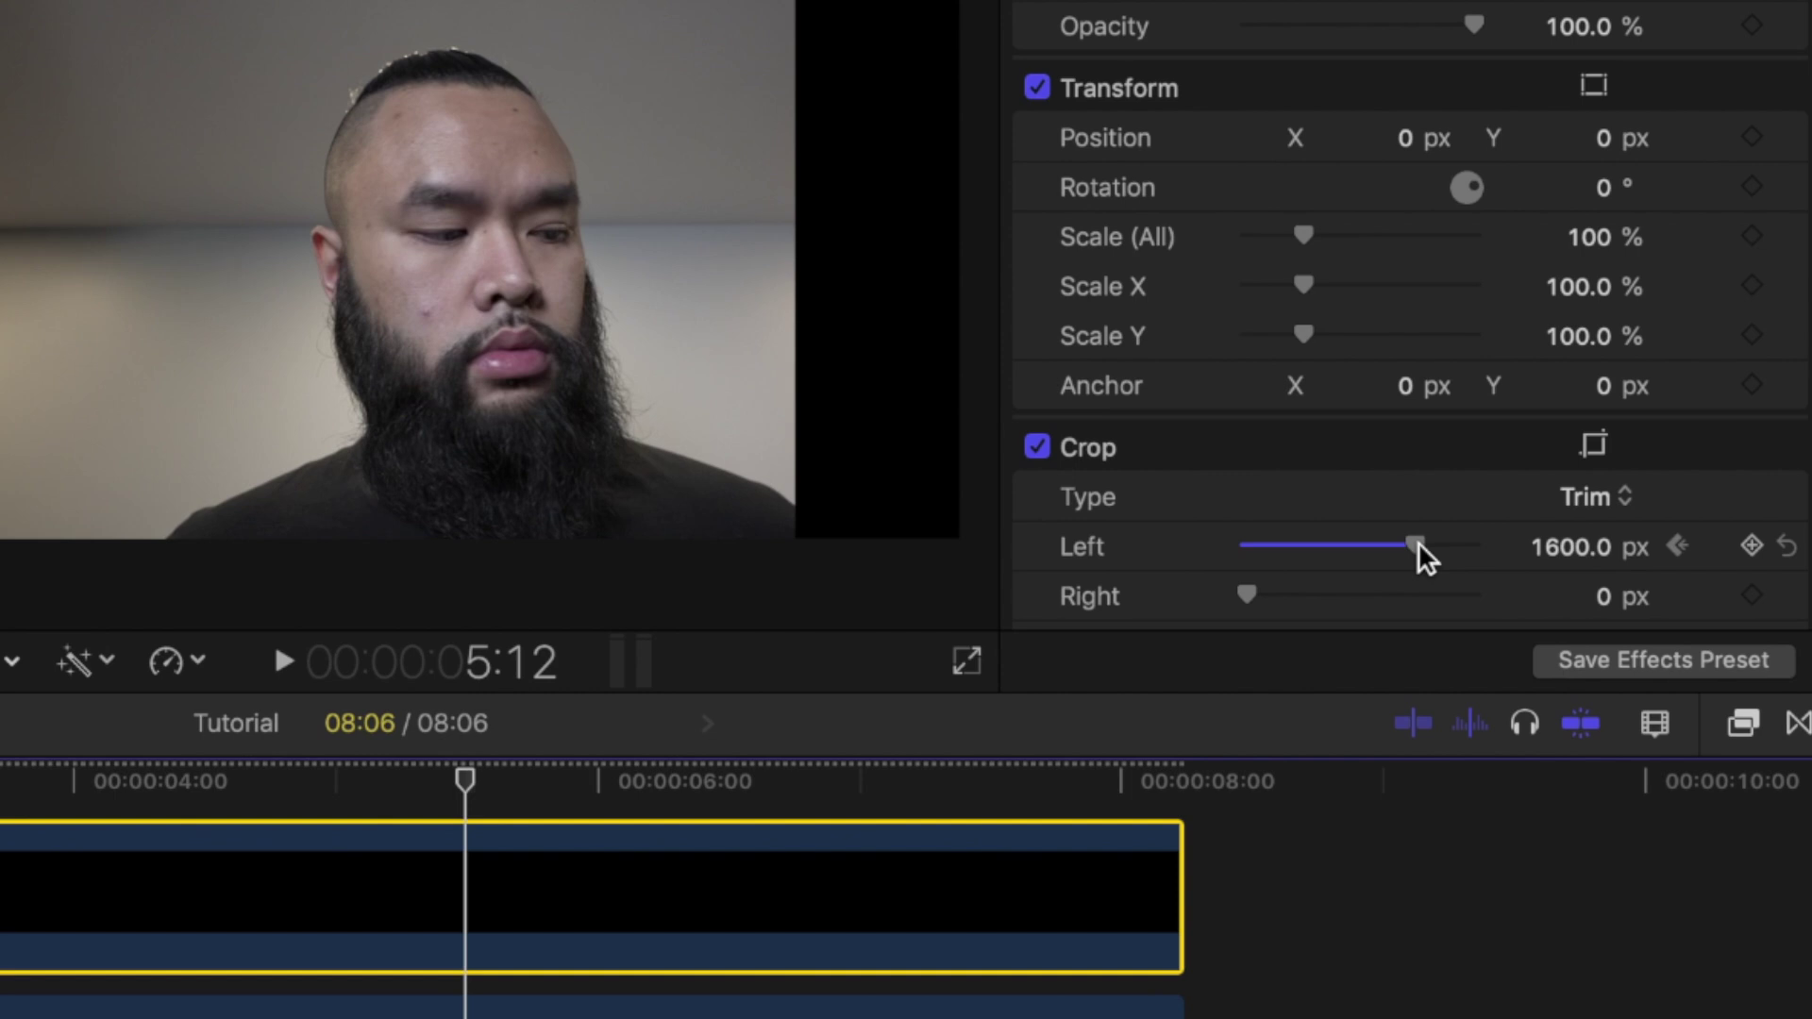
{"action": "left_click_drag", "start_coordinate": [1566, 443], "coordinate": [1602, 443]}
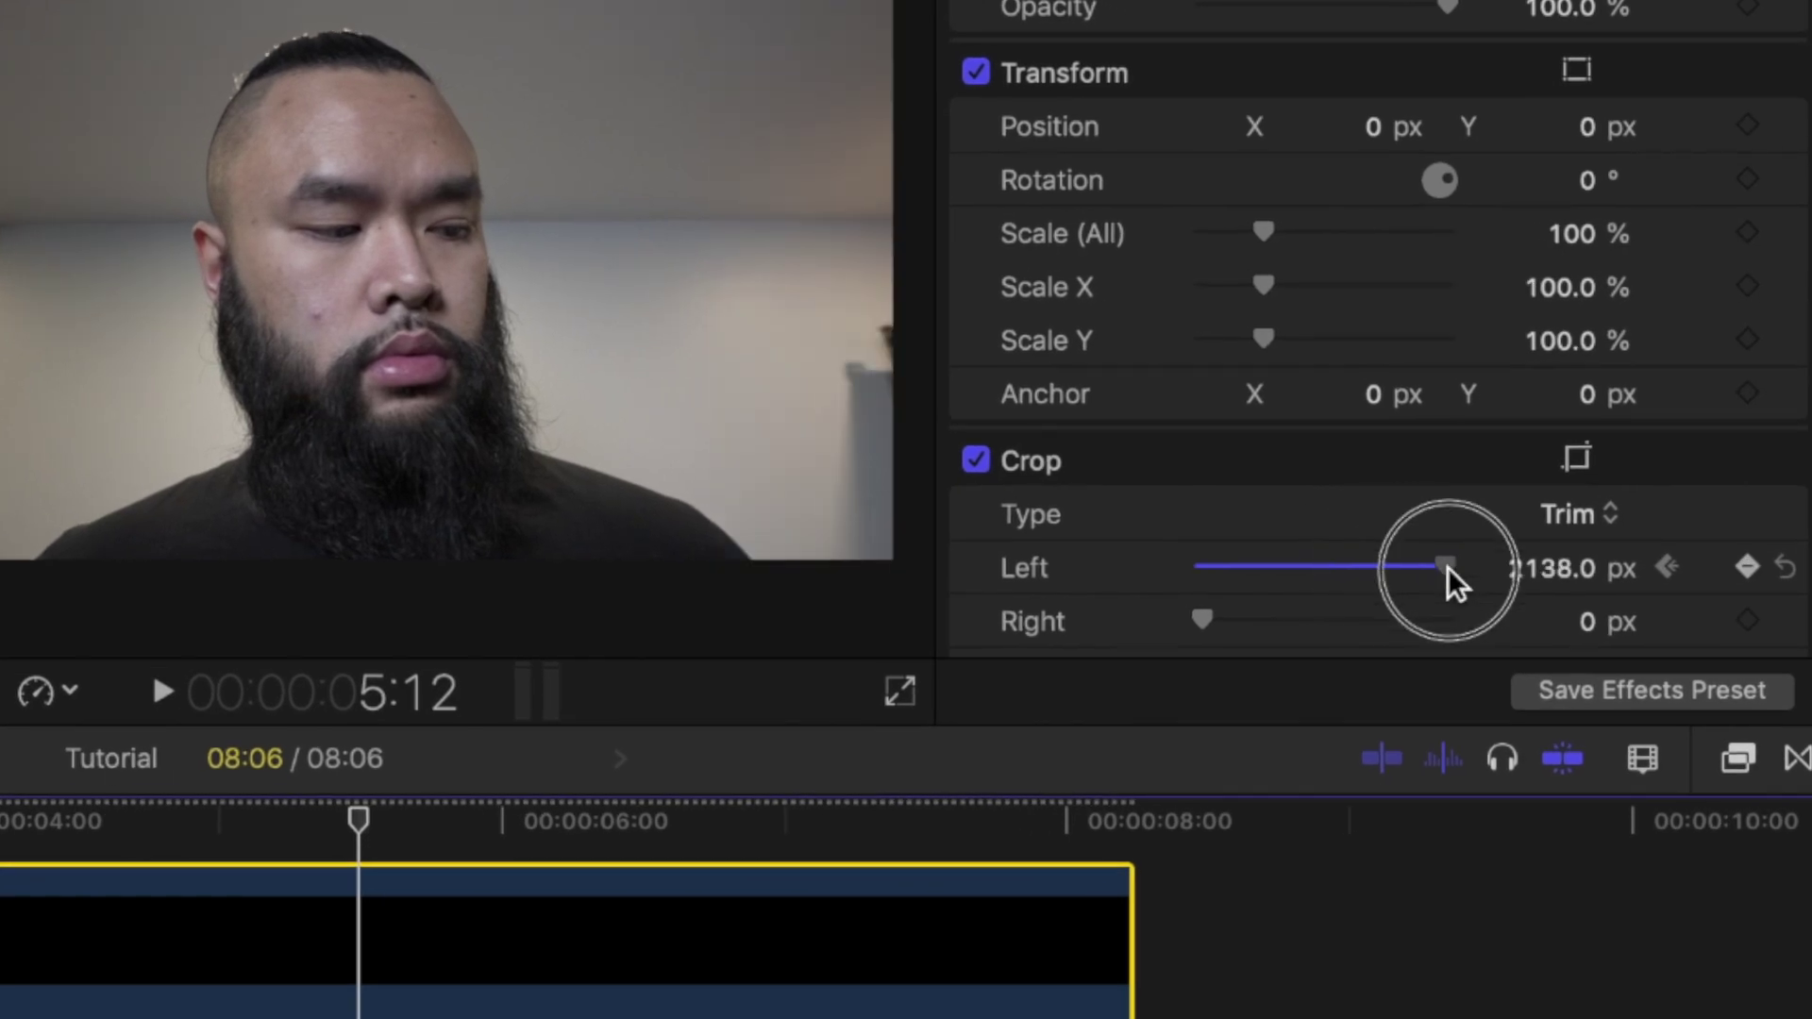
{"action": "left_click_drag", "start_coordinate": [1447, 568], "coordinate": [1519, 570]}
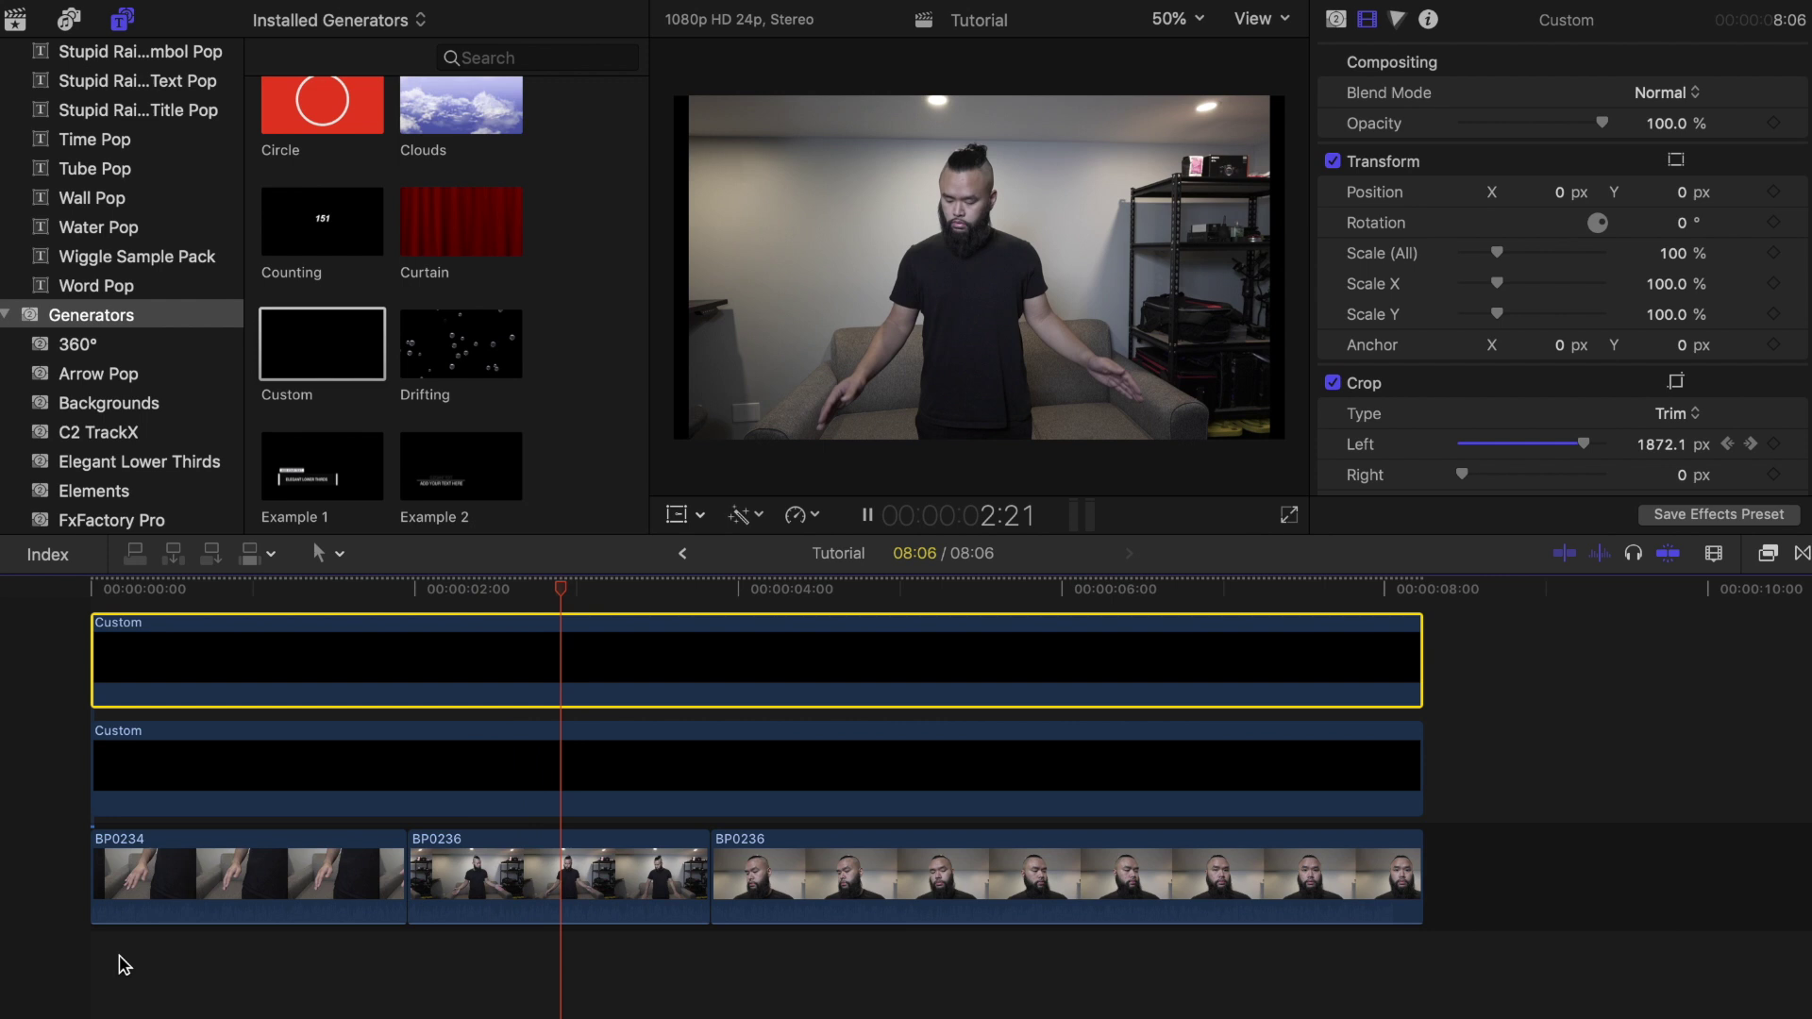
{"action": "left_click", "coordinate": [253, 894]}
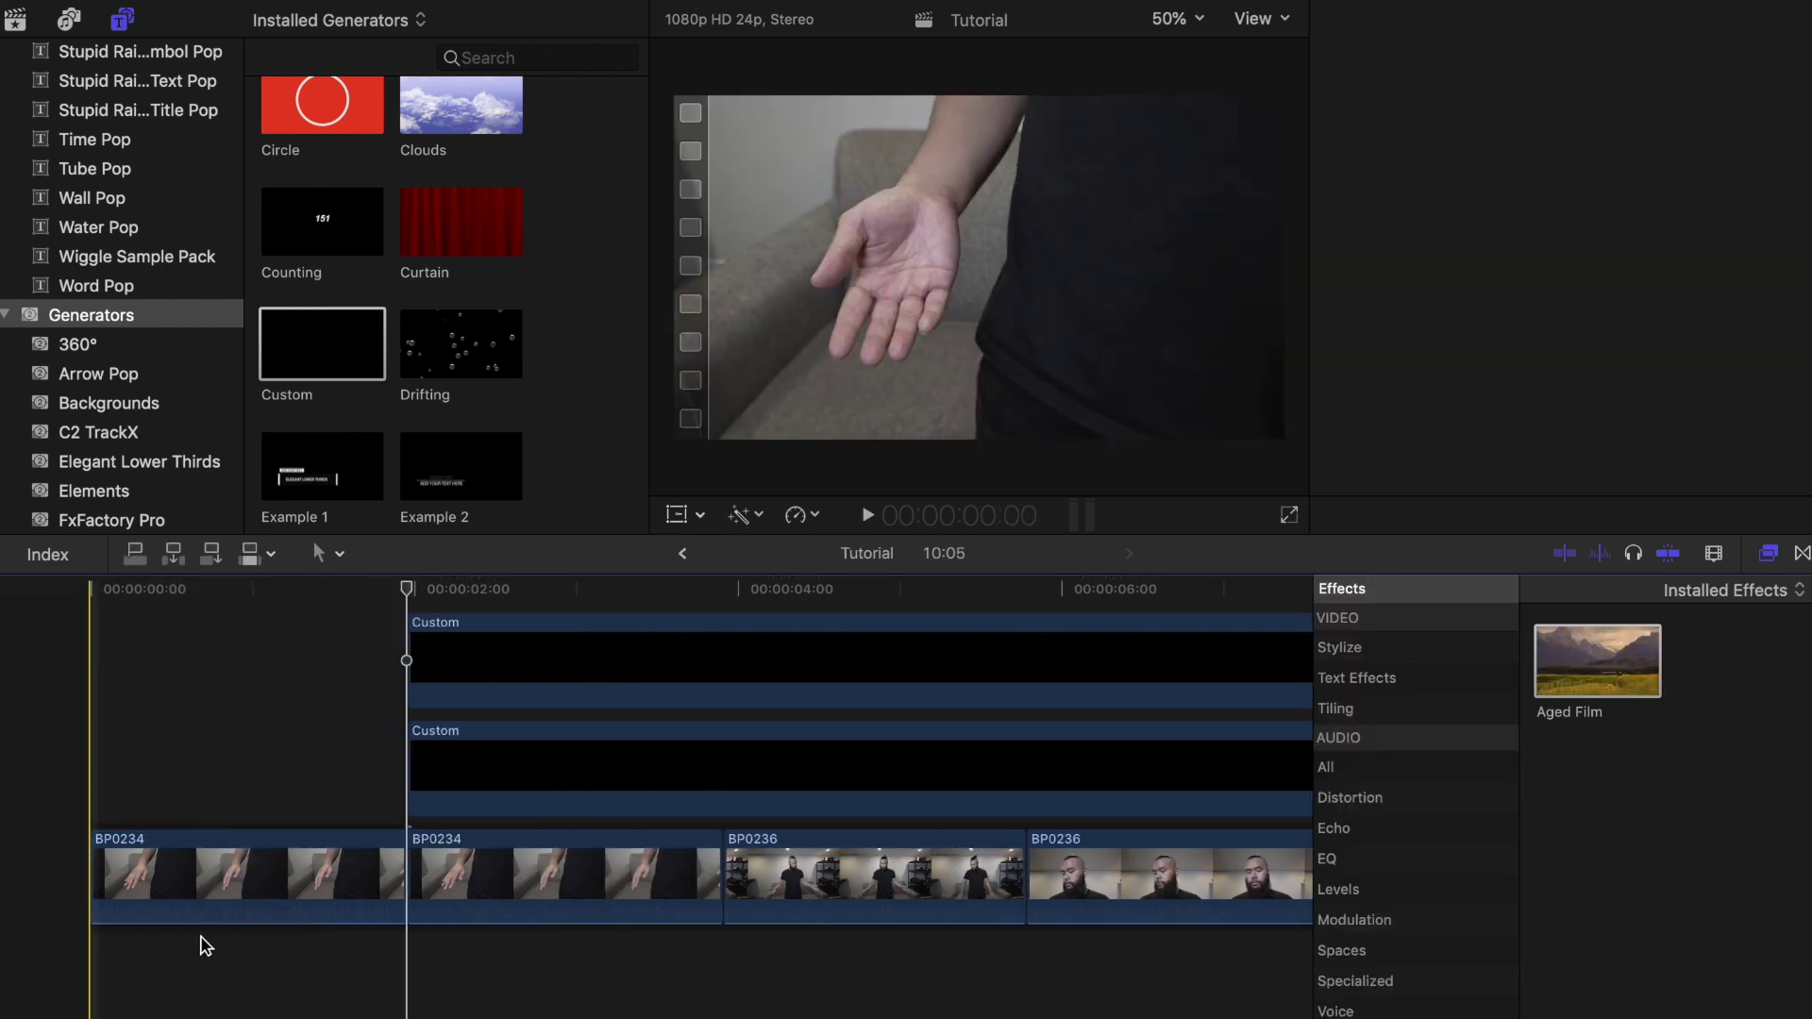
- Duplicate BP0234 and the first BP0236 as connected copies beneath the storyline
{"action": "left_click_drag", "start_coordinate": [198, 942], "coordinate": [244, 988]}
{"action": "left_click", "coordinate": [494, 877]}
{"action": "key", "text": "super+c"}
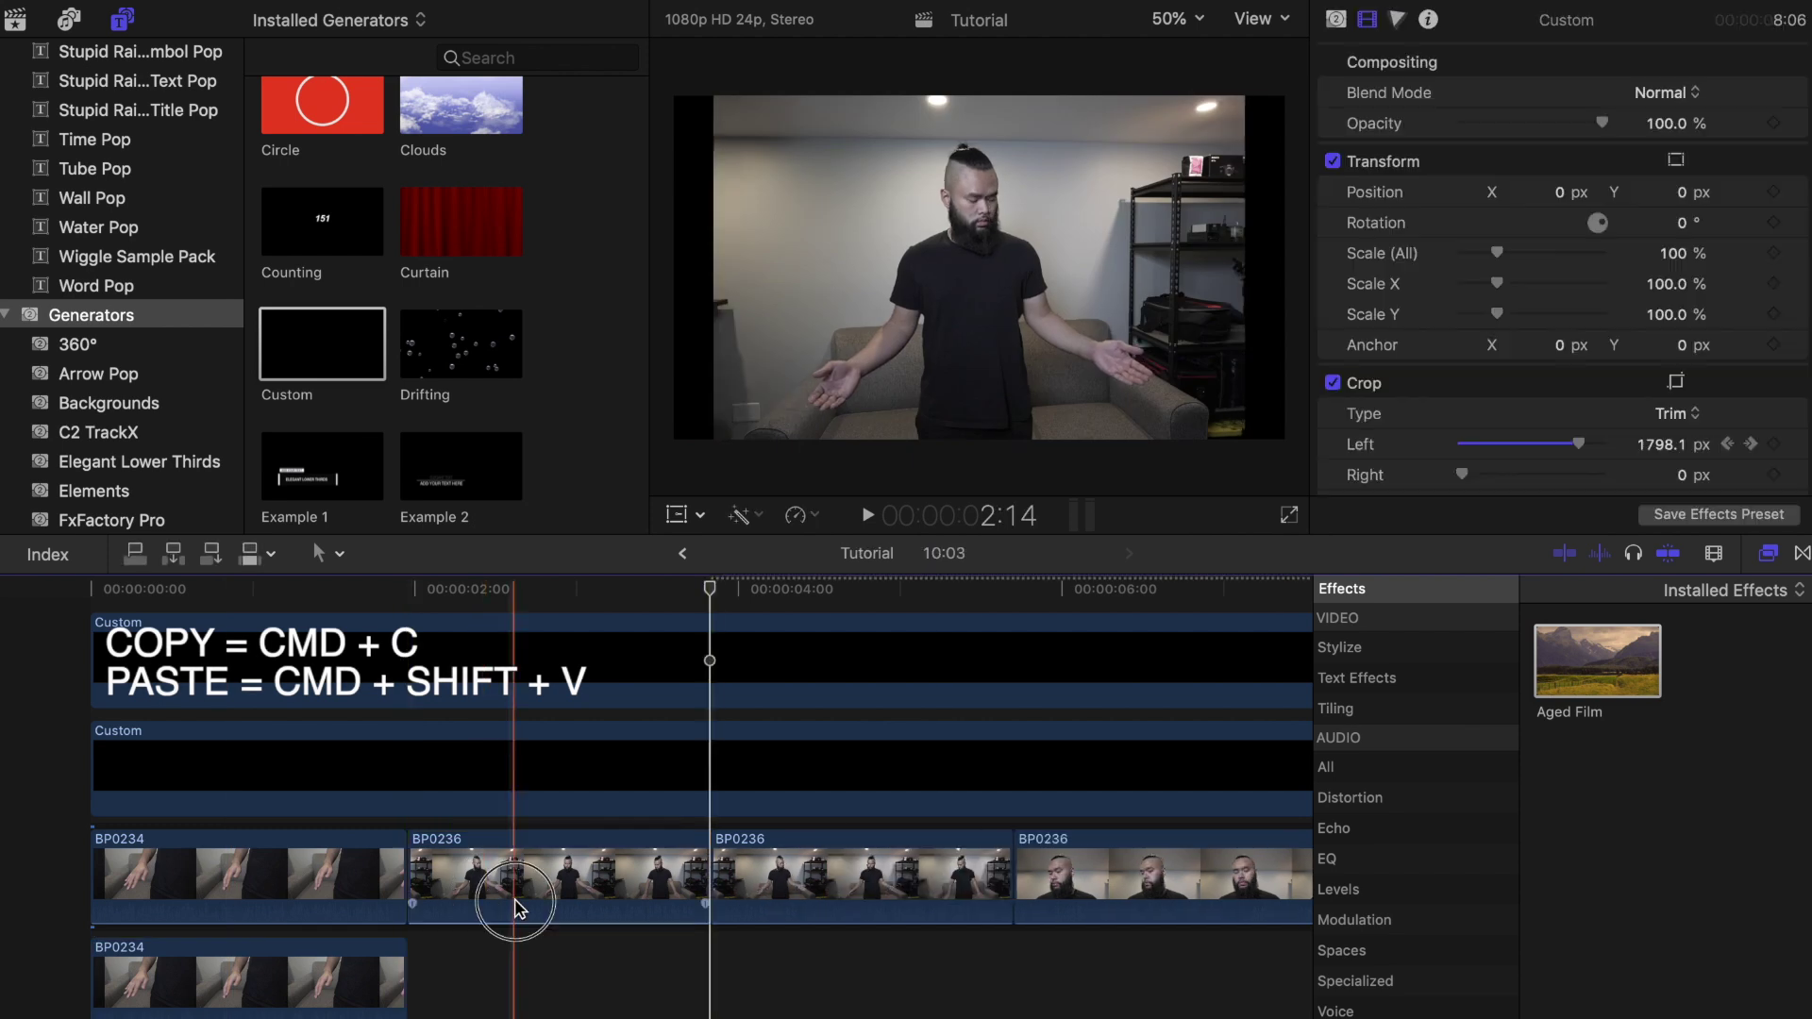
{"action": "key", "text": "super+shift+v"}
- Paste a copy of the close-up BP0236 beneath the storyline, aligned under its original
{"action": "left_click", "coordinate": [830, 920]}
{"action": "key", "text": "super+c"}
{"action": "key", "text": "super+shift+v"}
{"action": "mouse_move", "coordinate": [460, 977]}
{"action": "left_mouse_down"}
{"action": "mouse_move", "coordinate": [609, 976]}
{"action": "mouse_move", "coordinate": [457, 961]}
{"action": "left_mouse_up"}
{"action": "scroll", "coordinate": [456, 961], "scroll_direction": "left", "scroll_amount": 5}
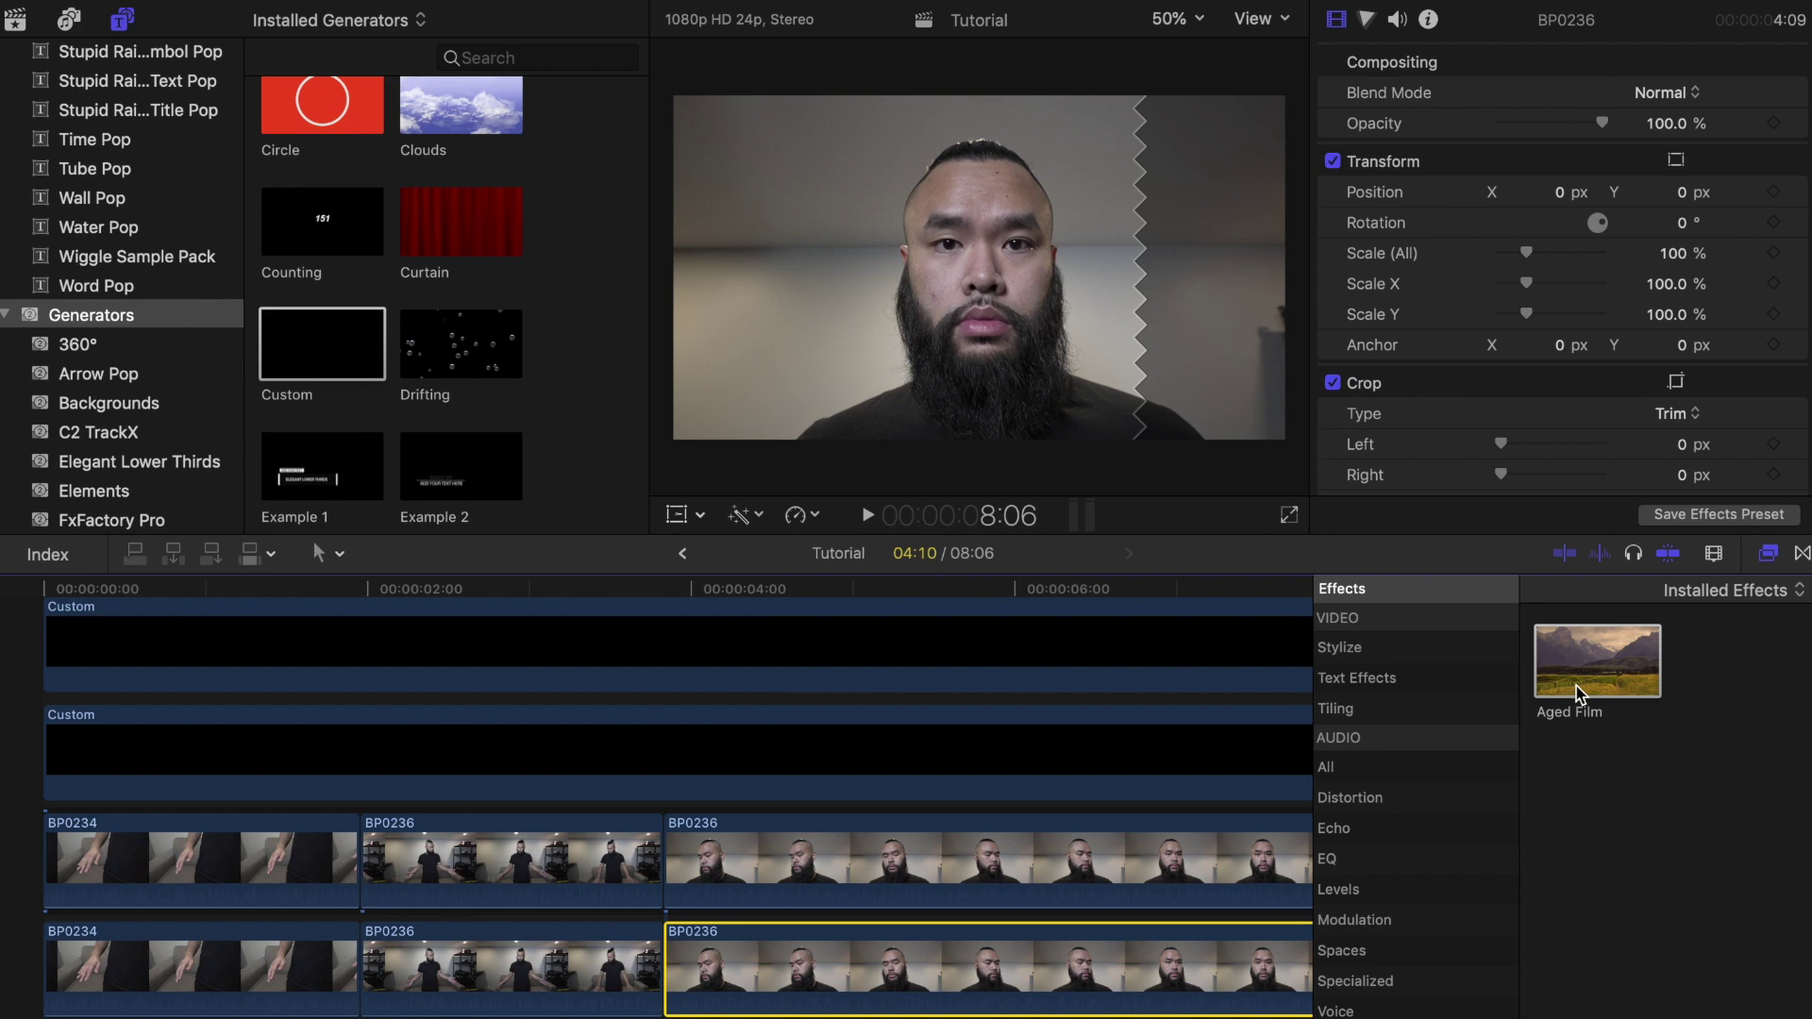
- Apply Aged Film to BP0234 with jitter 0.06, scratches 9, grain 100 and color adjust -1
{"action": "left_click_drag", "start_coordinate": [1576, 693], "coordinate": [292, 864]}
{"action": "left_click", "coordinate": [227, 874]}
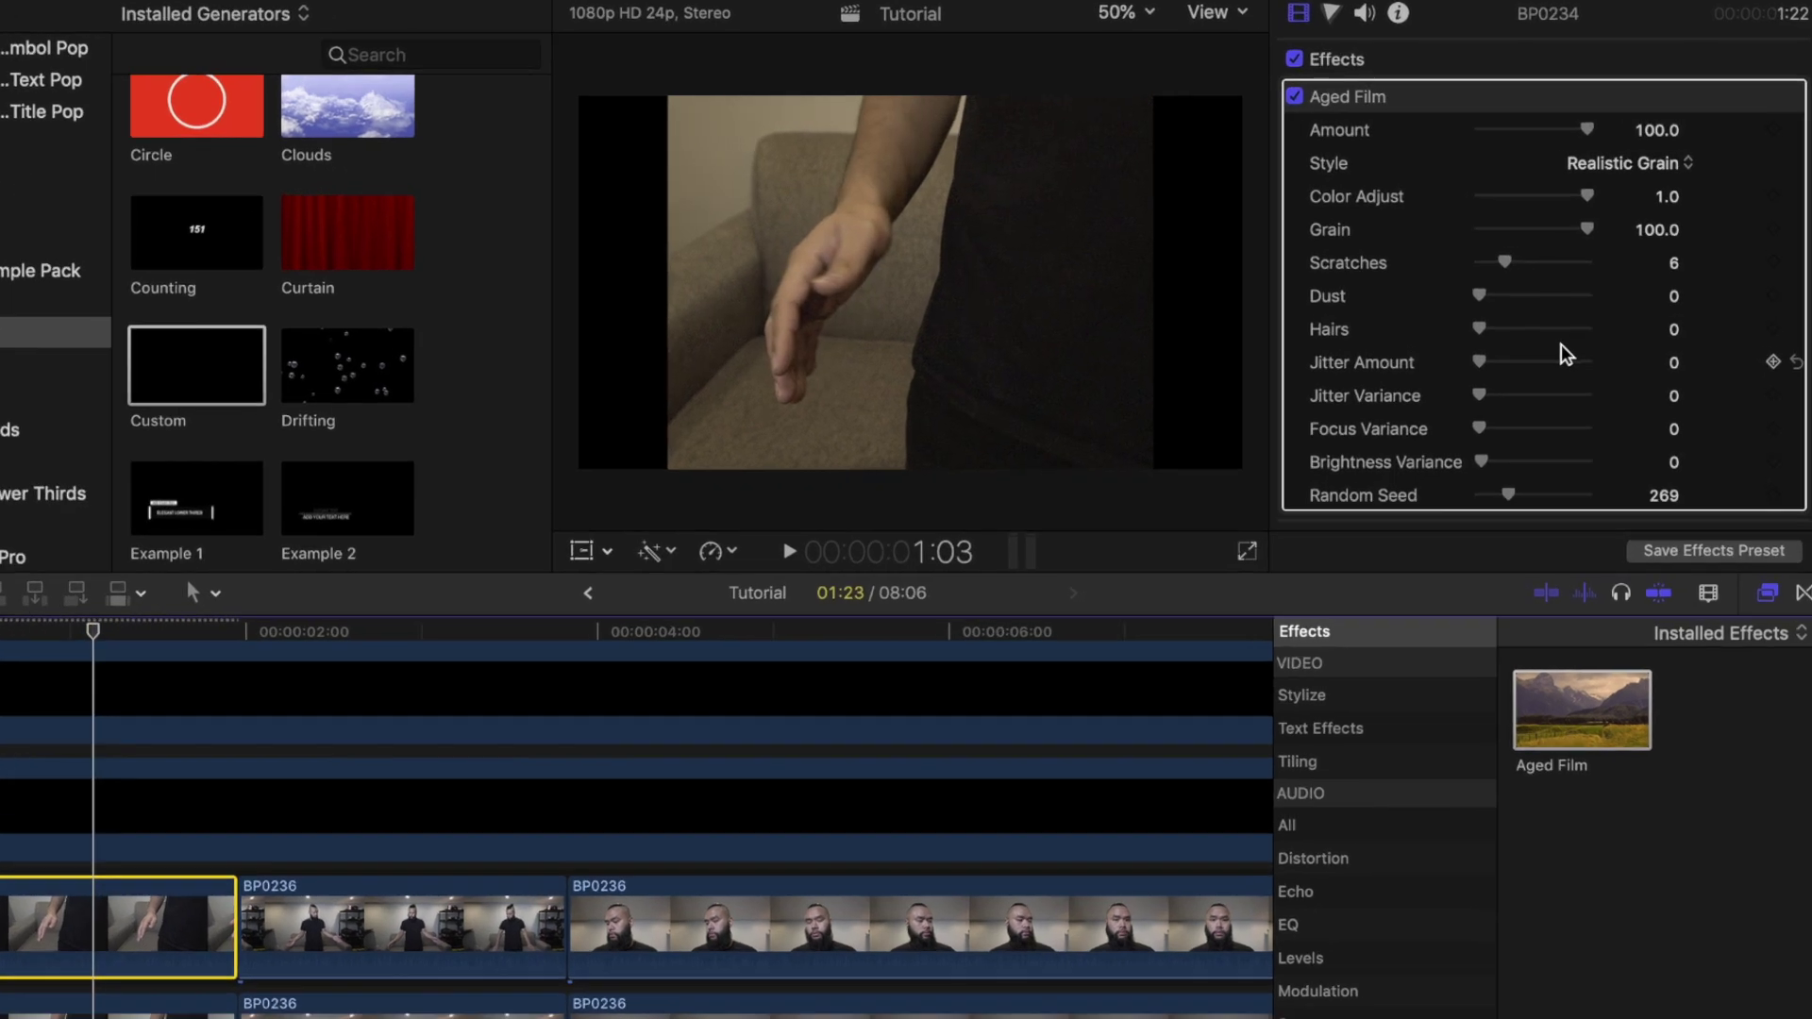
{"action": "left_click_drag", "start_coordinate": [1503, 341], "coordinate": [1508, 342]}
{"action": "left_click_drag", "start_coordinate": [1339, 365], "coordinate": [1363, 370]}
{"action": "left_click_drag", "start_coordinate": [1472, 311], "coordinate": [1526, 313]}
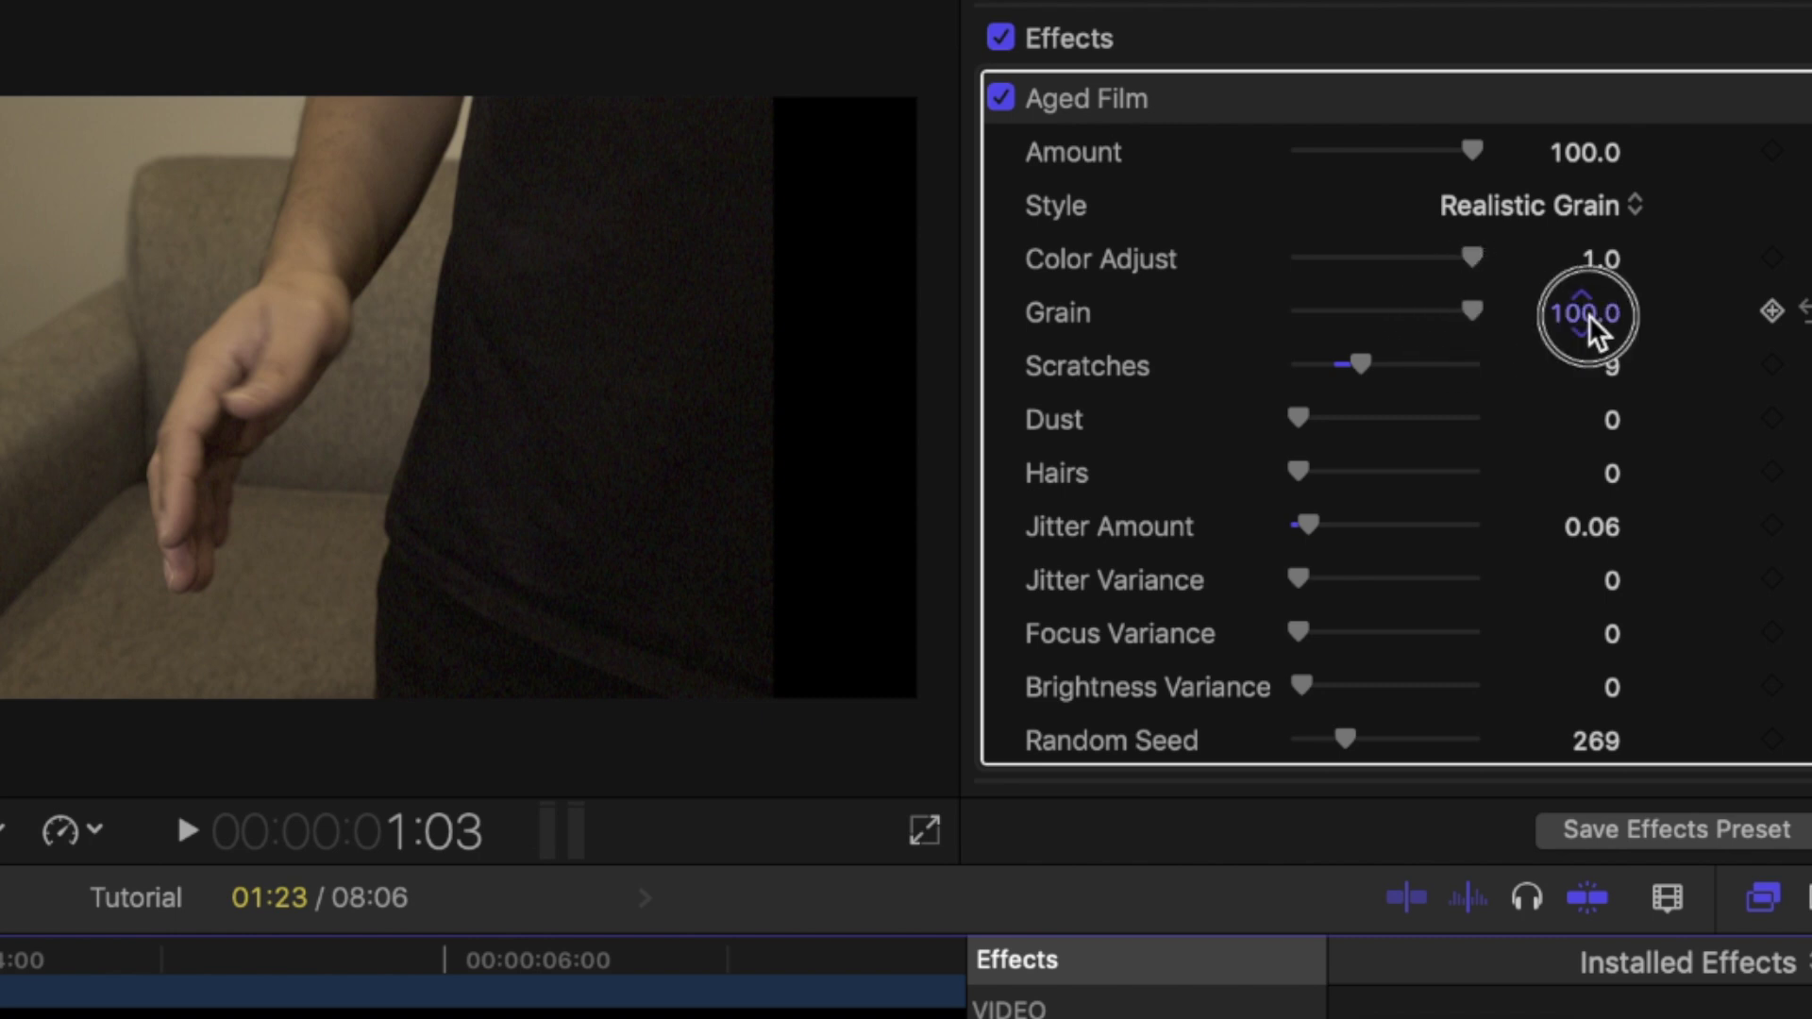
{"action": "left_click_drag", "start_coordinate": [1472, 257], "coordinate": [1113, 247]}
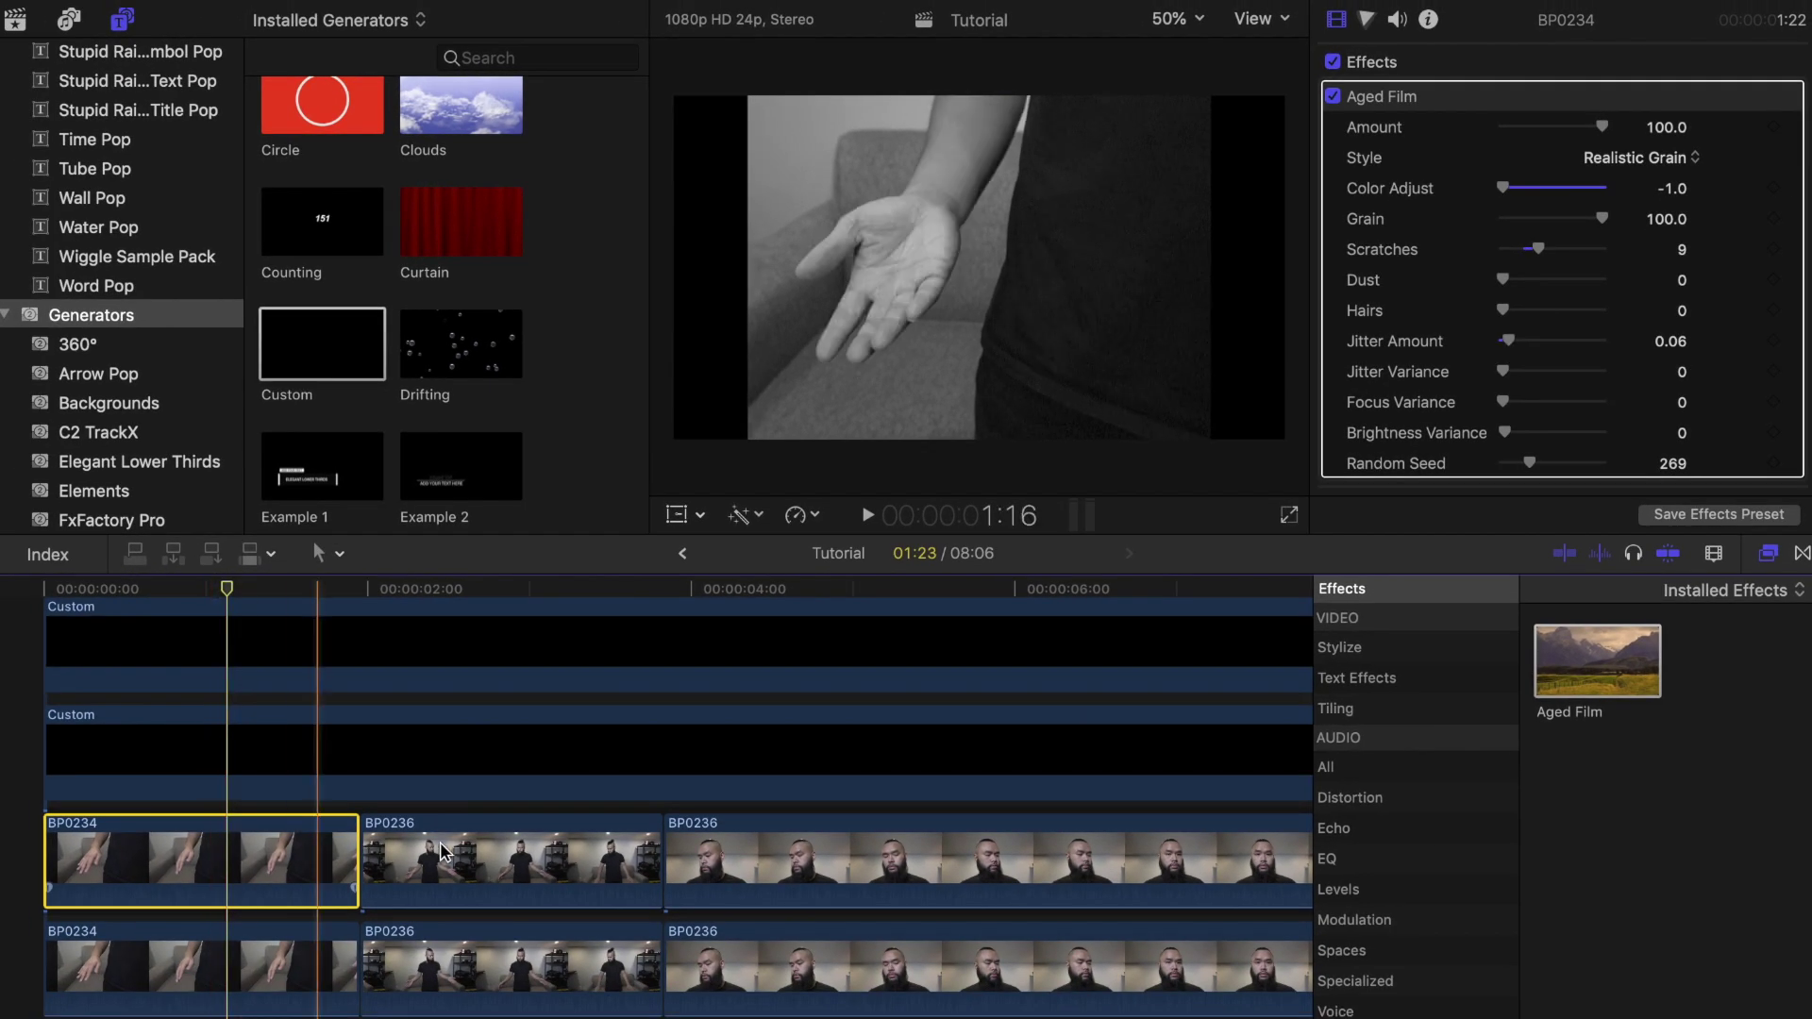
- Select both BP0236 clips and bring up Paste Attributes for them
{"action": "left_click", "coordinate": [510, 860]}
{"action": "left_click", "coordinate": [791, 870], "text": "super"}
{"action": "key", "text": "shift+super+v"}
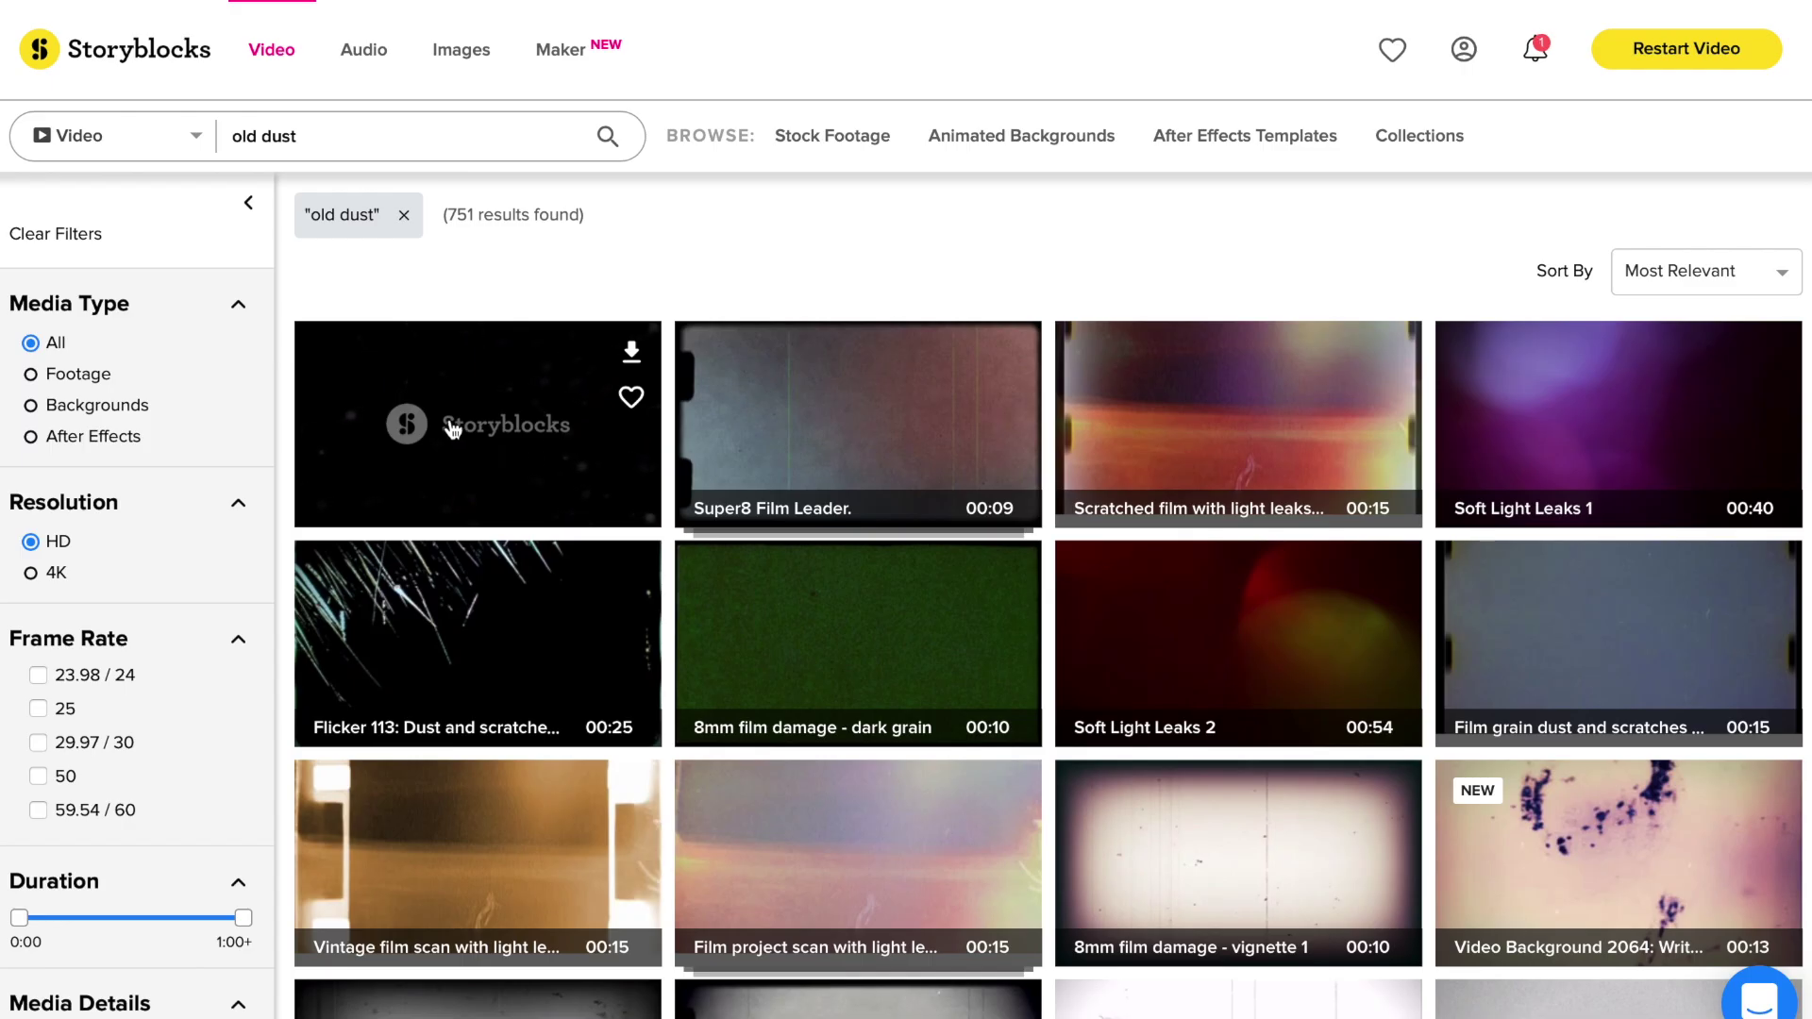
- Download the dust clip and trim it to end with the footage
{"action": "left_click", "coordinate": [634, 358]}
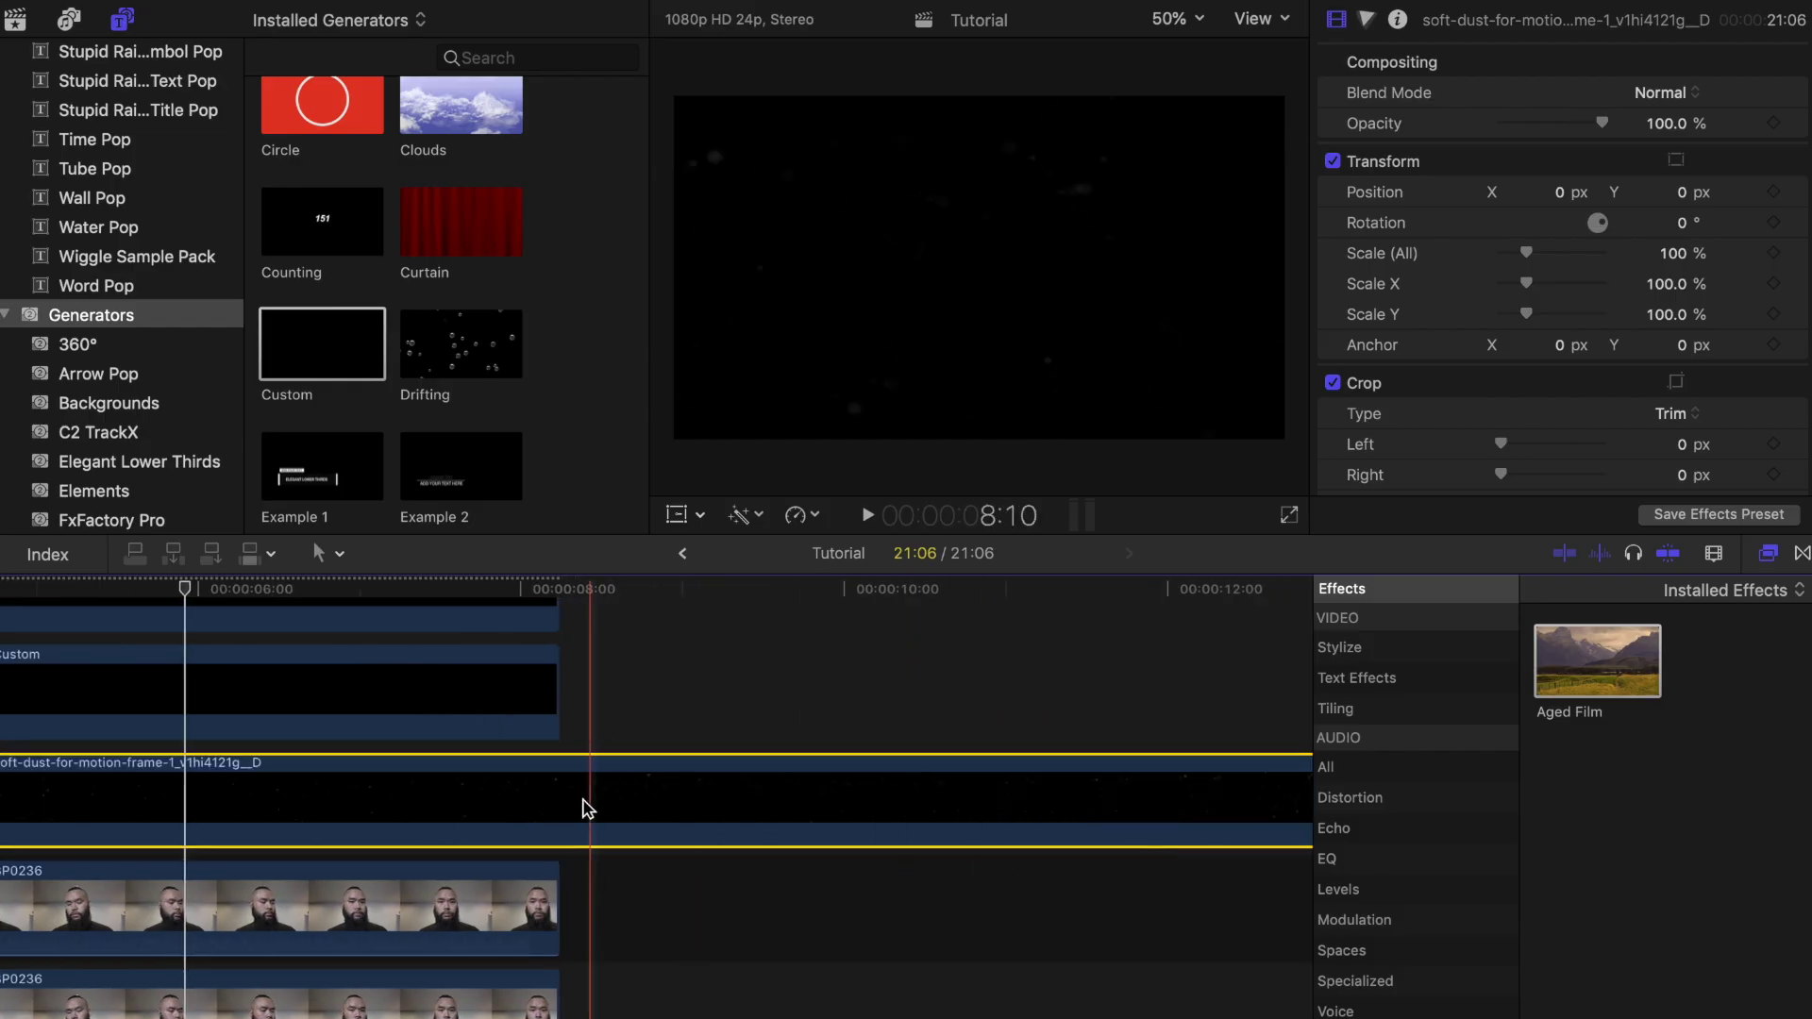
{"action": "key", "text": "b"}
{"action": "left_click", "coordinate": [574, 804]}
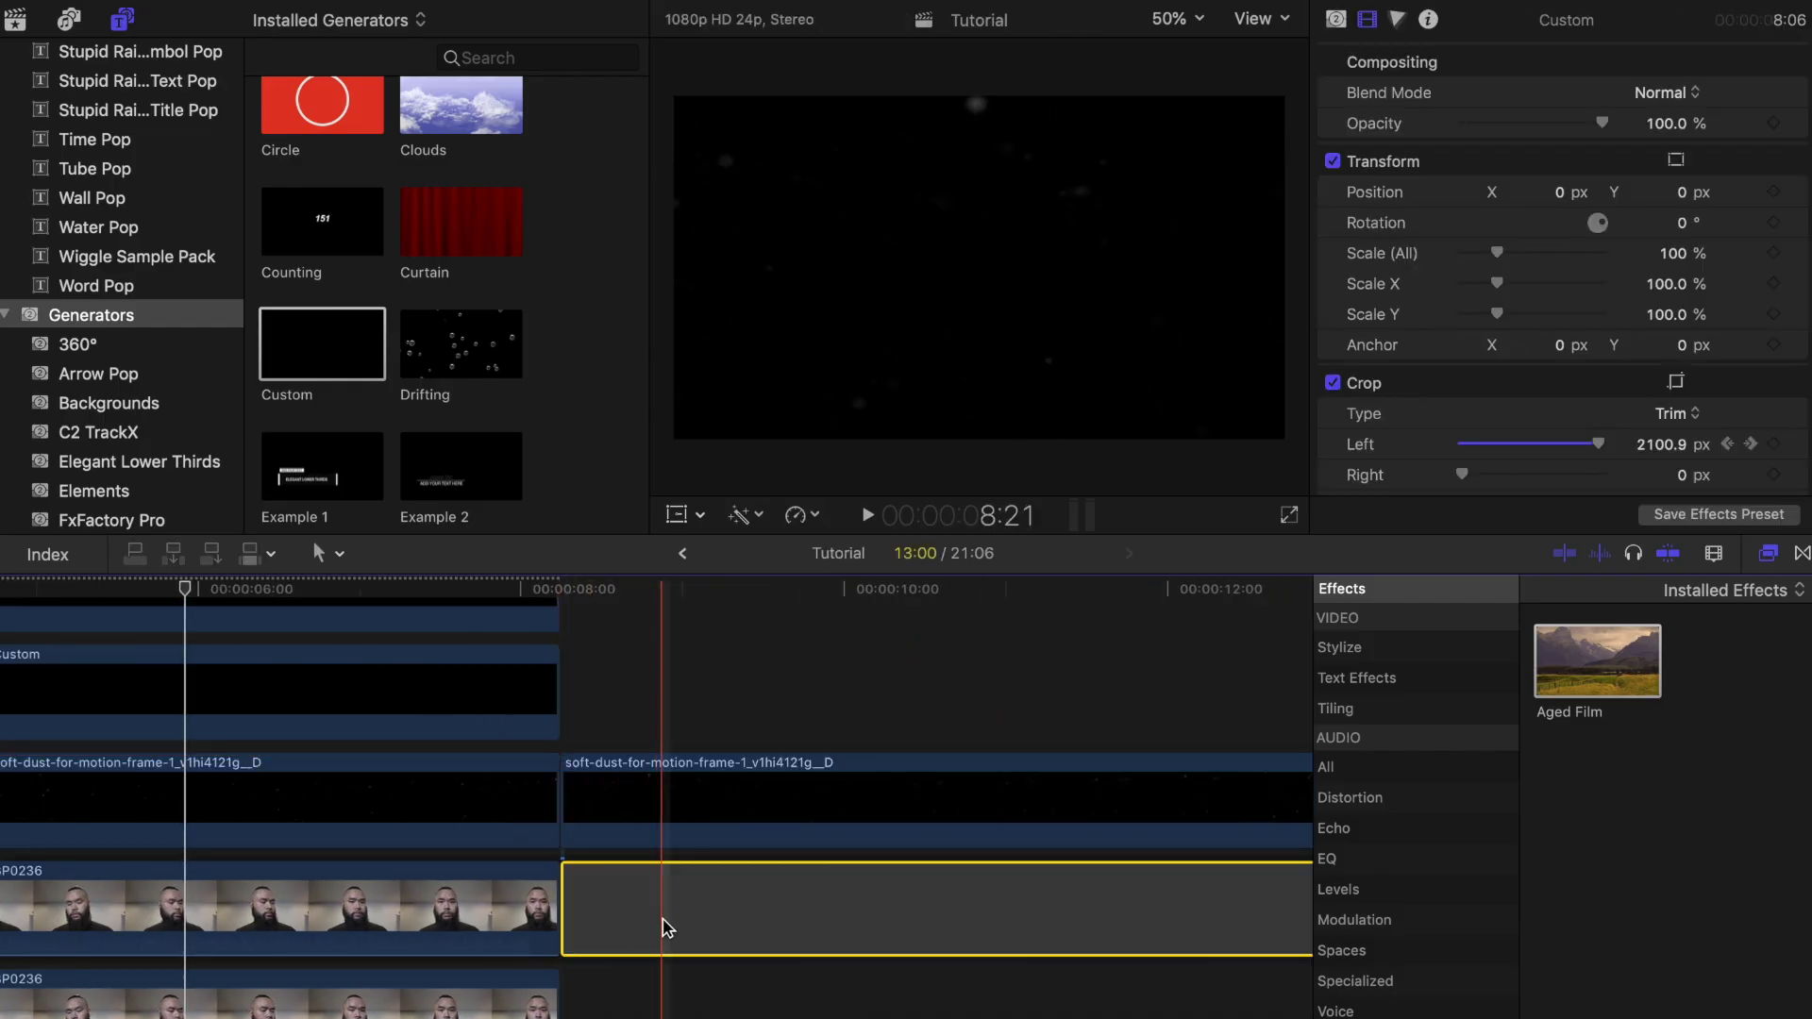
{"action": "key", "text": "Delete"}
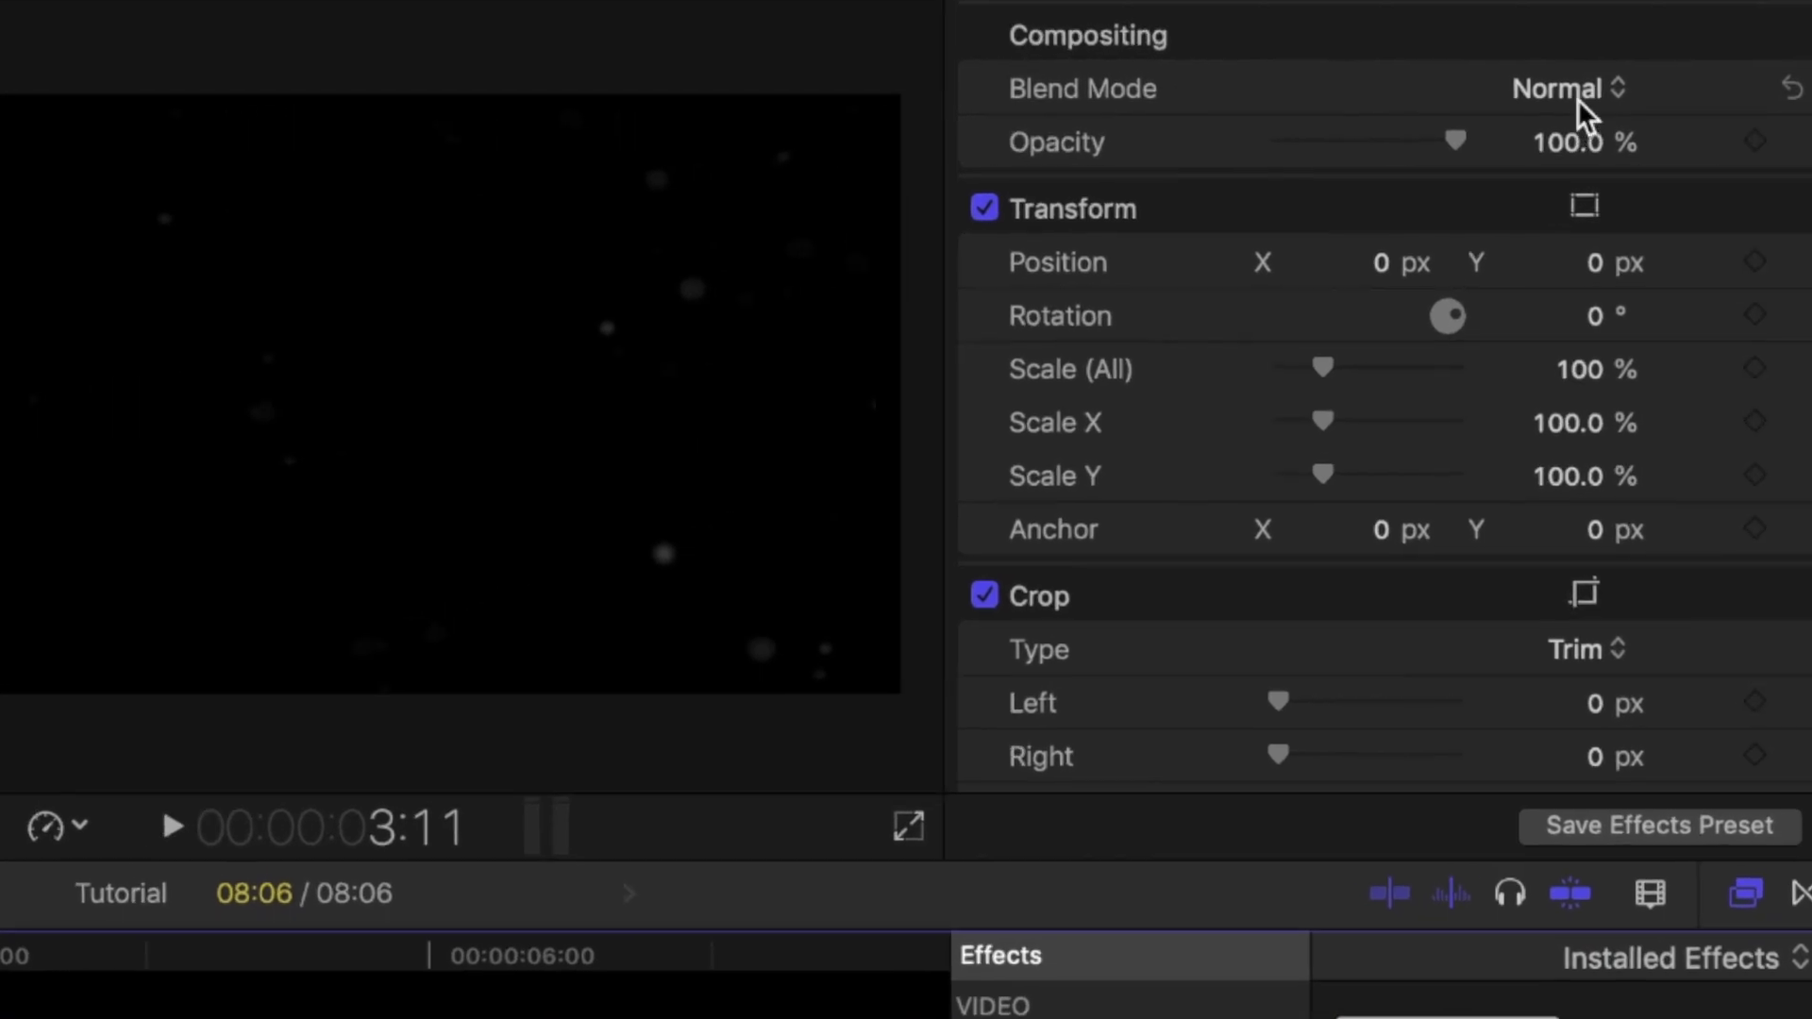
- Blend the dust clip in Screen mode at 75.59% opacity
{"action": "left_click", "coordinate": [1584, 104]}
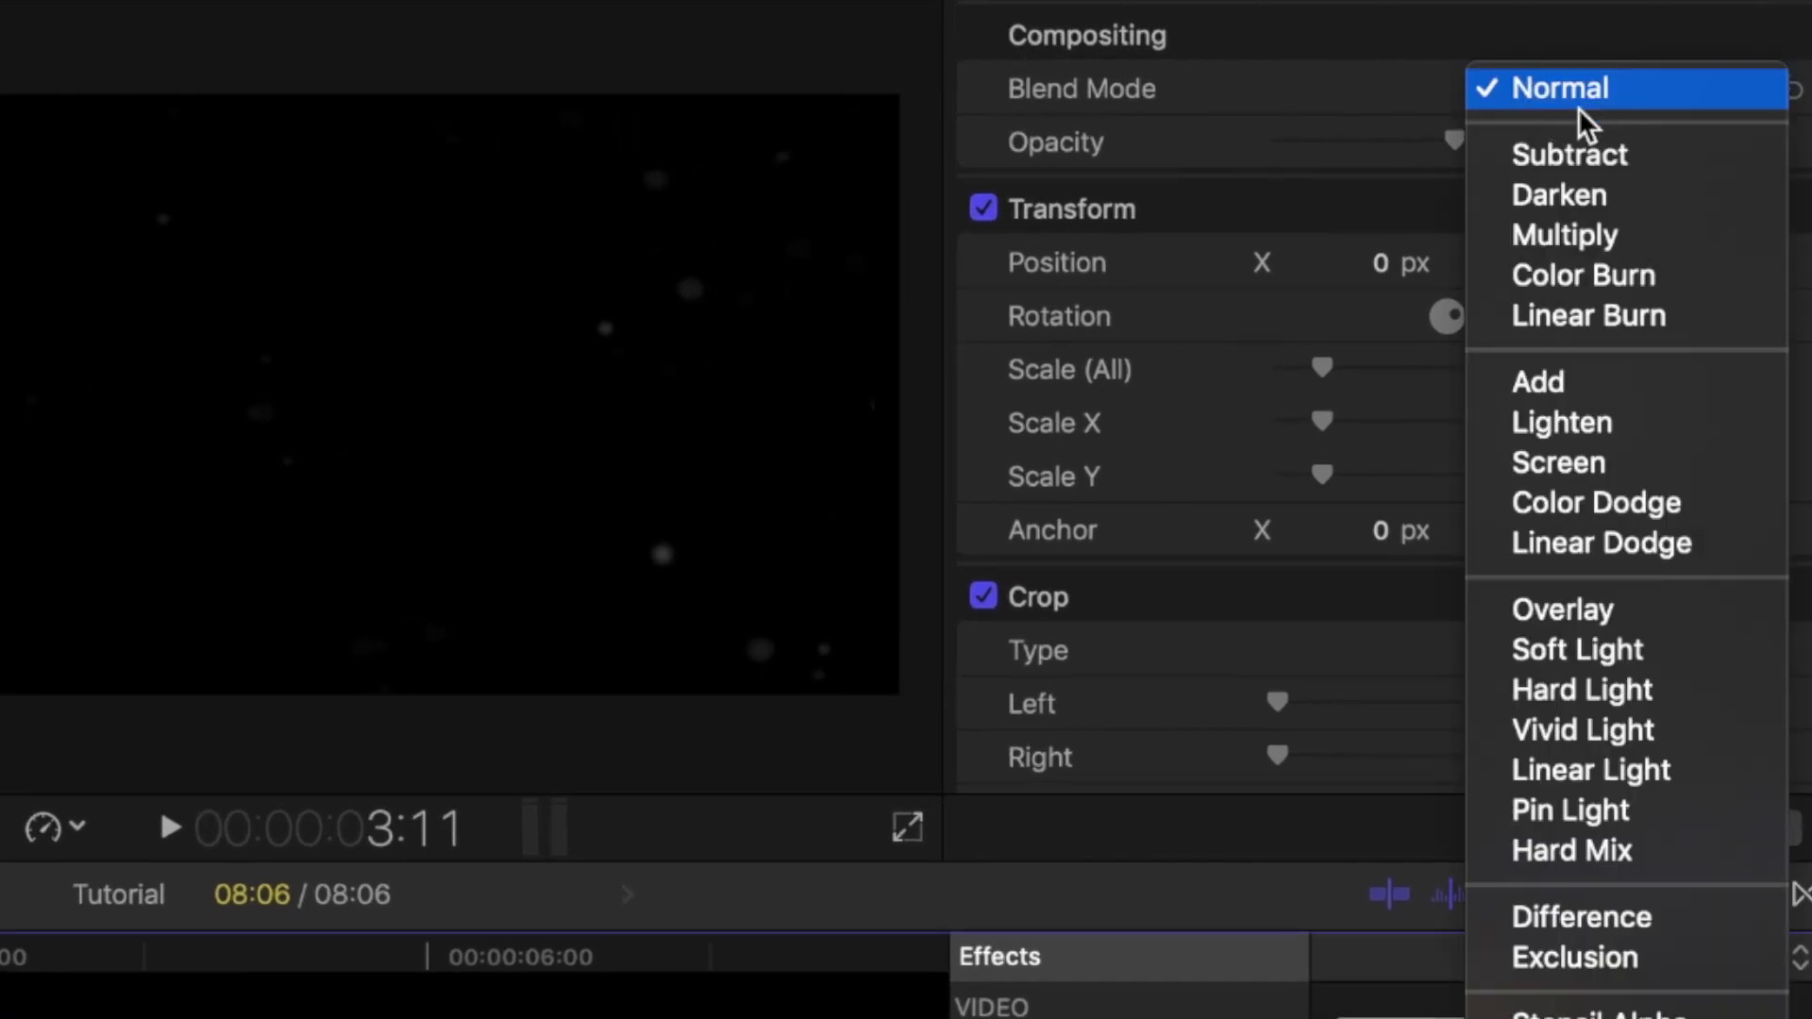
{"action": "left_click", "coordinate": [1595, 465]}
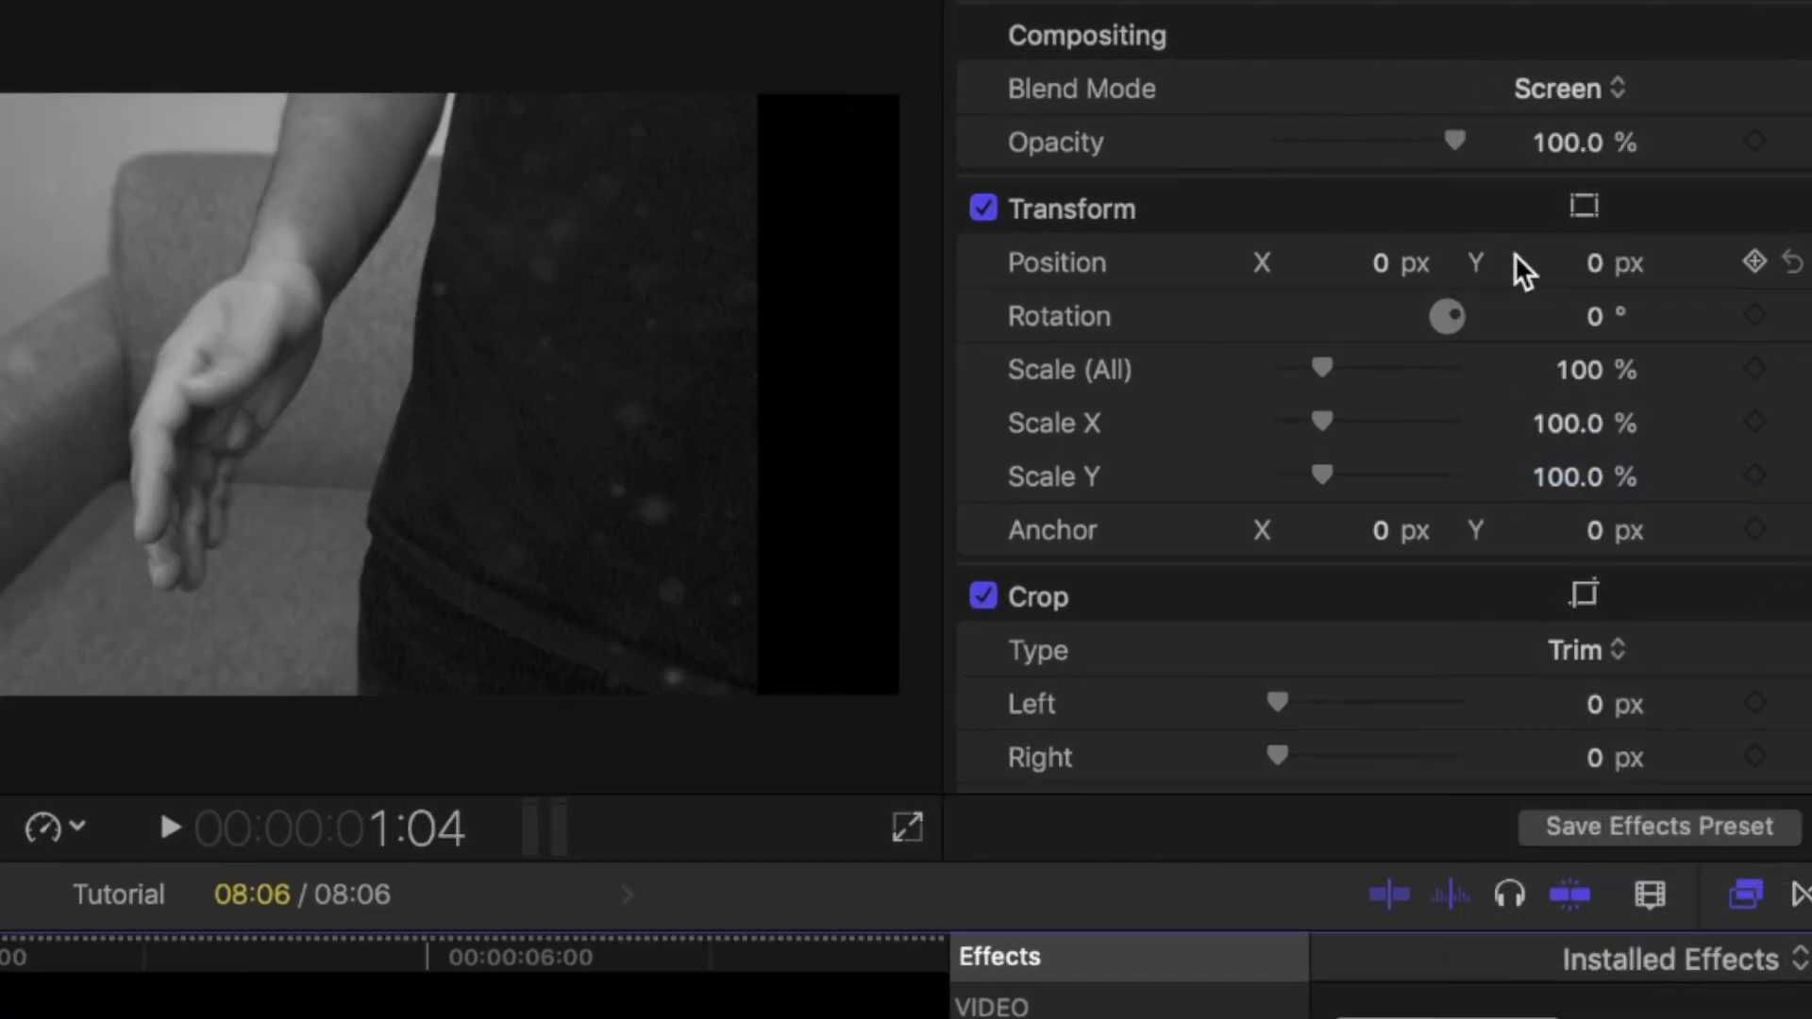
{"action": "left_click_drag", "start_coordinate": [1457, 143], "coordinate": [1411, 140]}
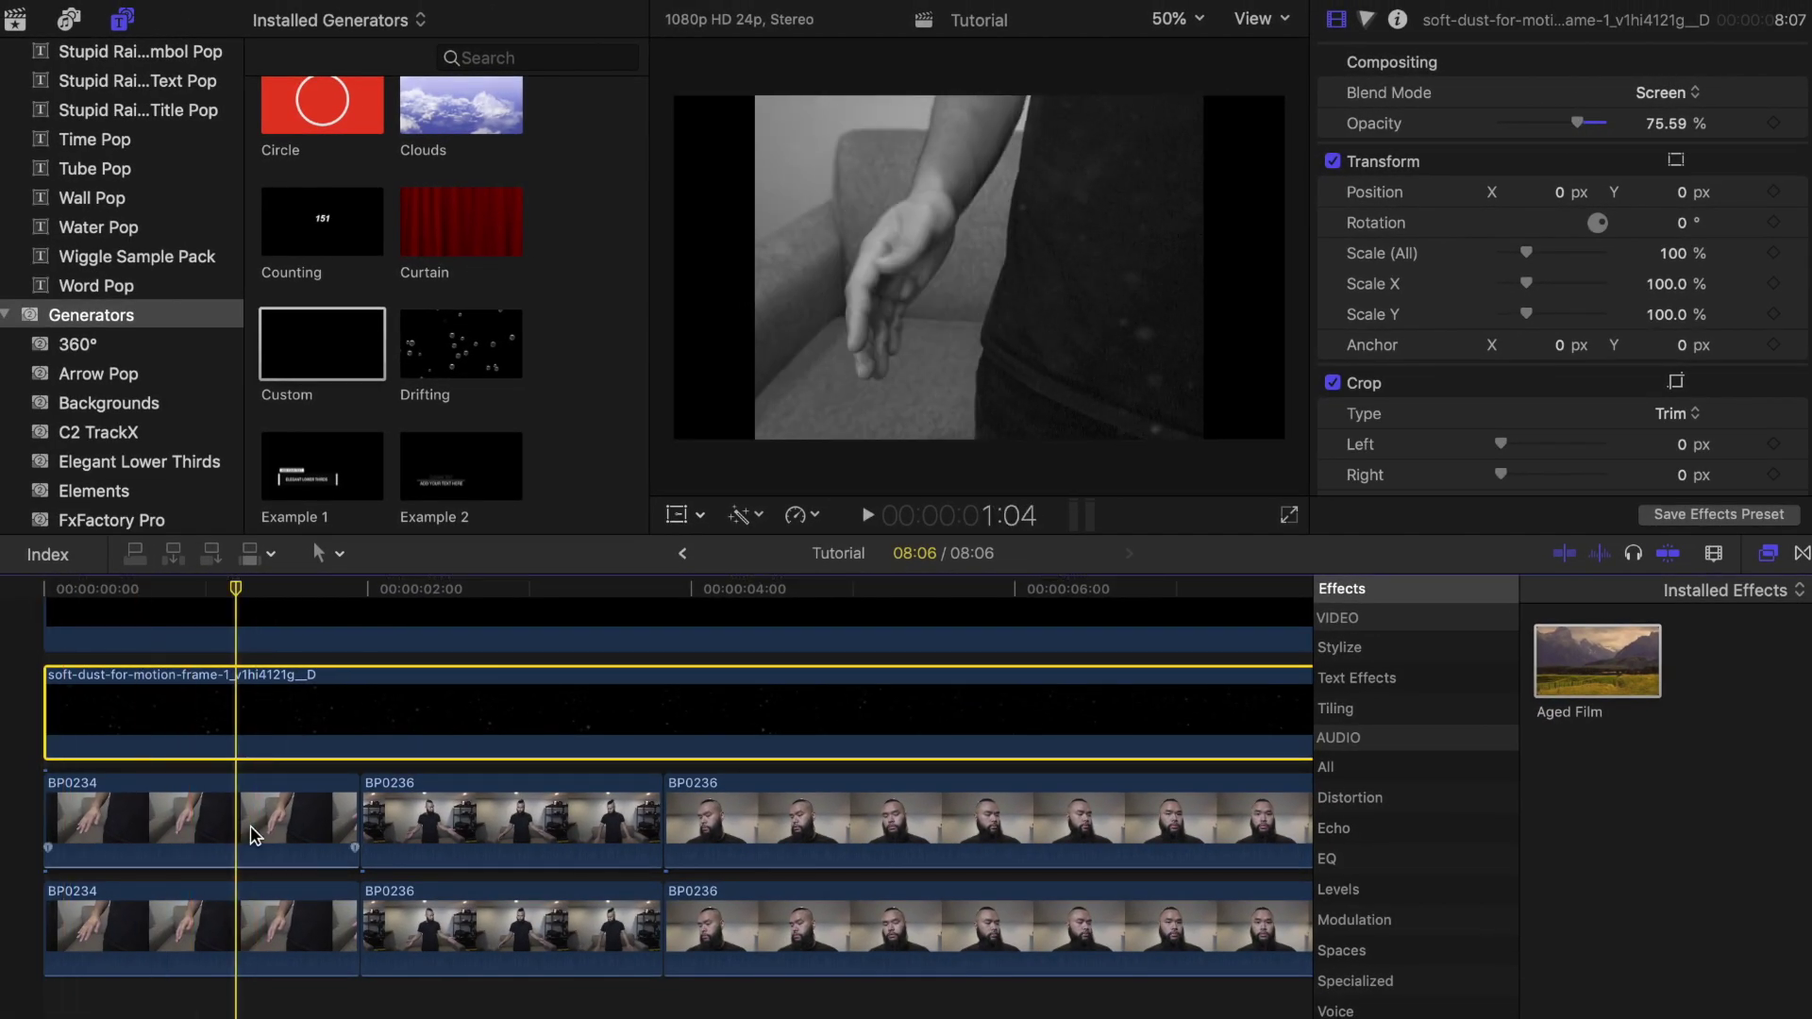
- Grade the lower BP0234 with a Color Board: shadows down about 4%, Master saturation 20%
{"action": "left_click", "coordinate": [252, 833]}
{"action": "left_click", "coordinate": [242, 1008]}
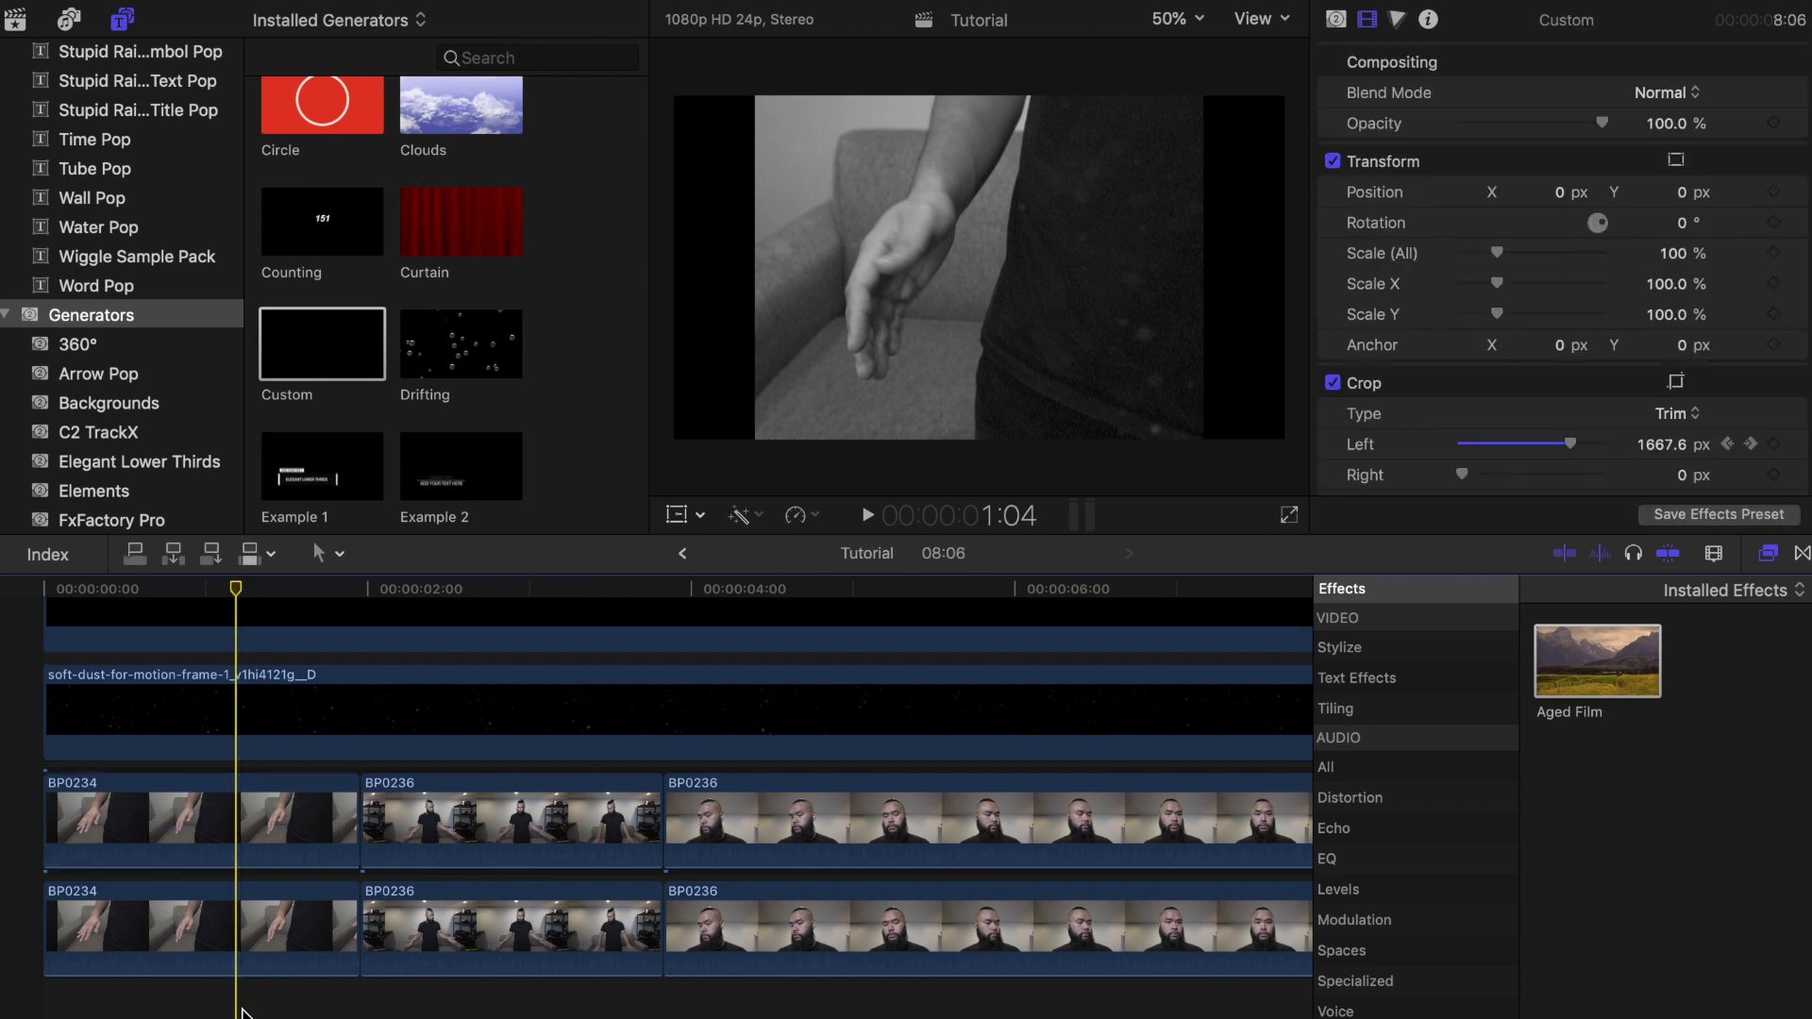
{"action": "left_click", "coordinate": [236, 930]}
{"action": "left_click", "coordinate": [1365, 19]}
{"action": "left_click", "coordinate": [1545, 102]}
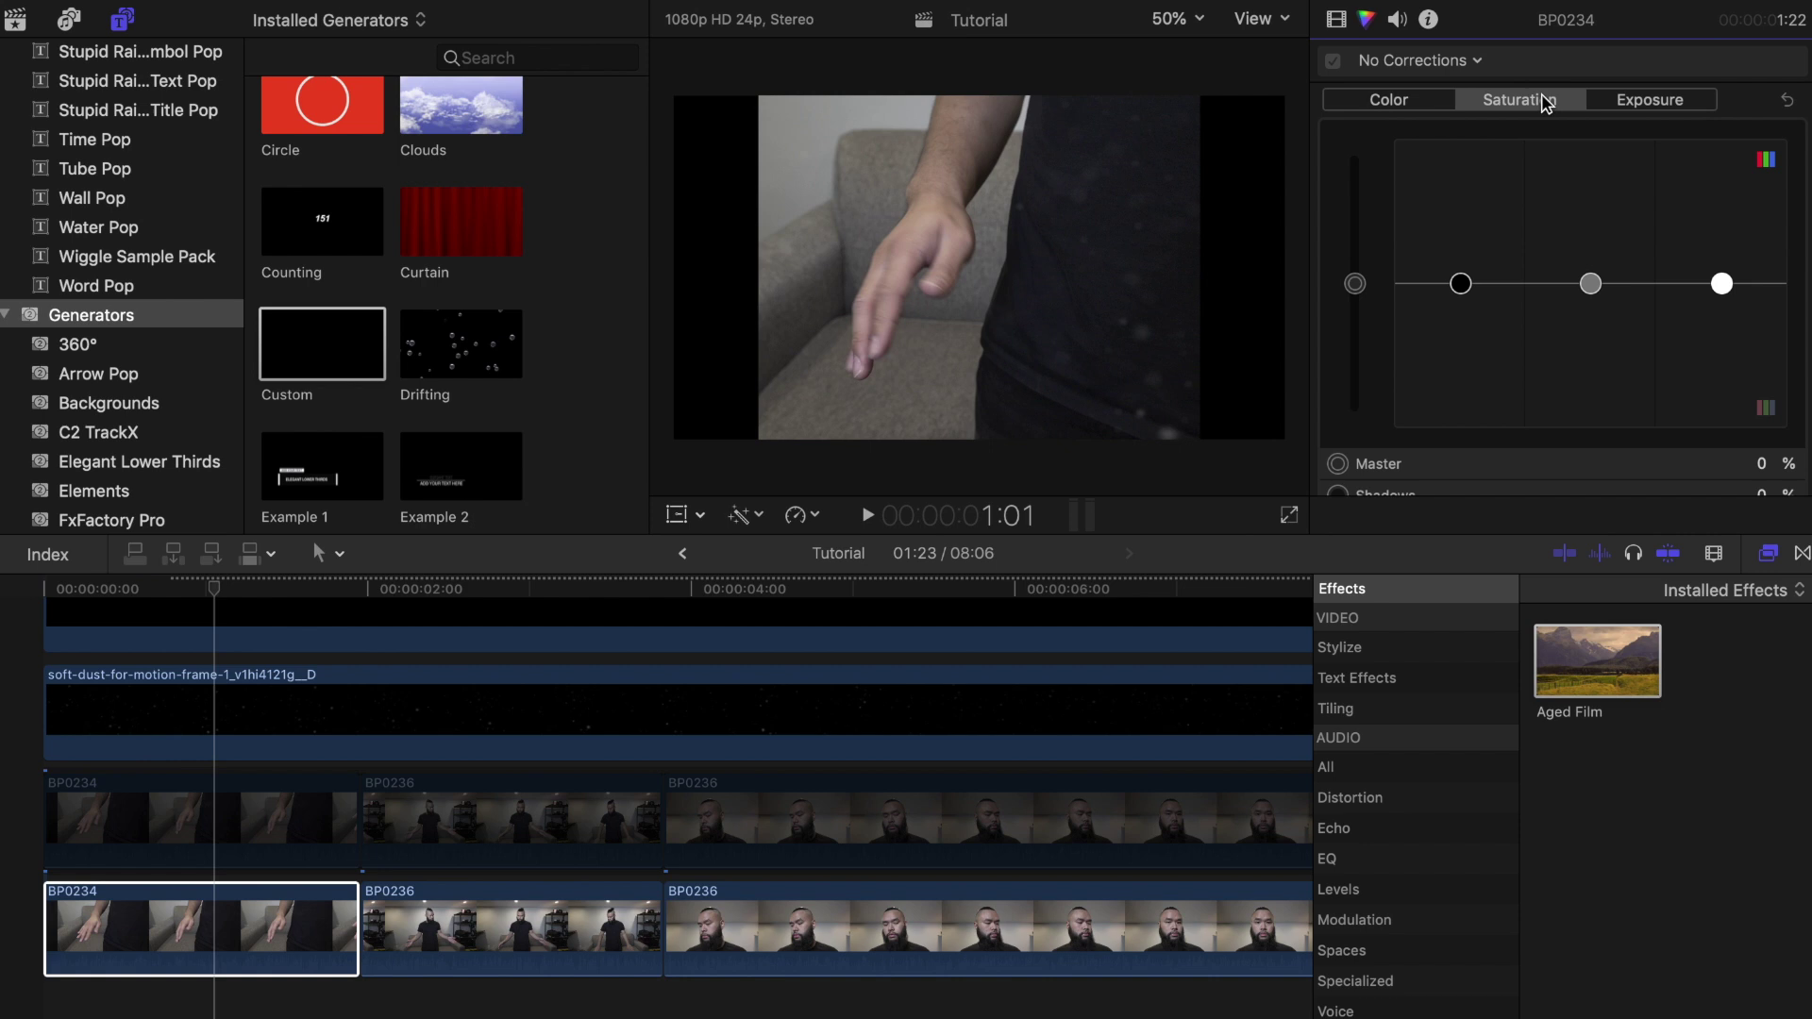
{"action": "left_click_drag", "start_coordinate": [1460, 283], "coordinate": [1460, 288]}
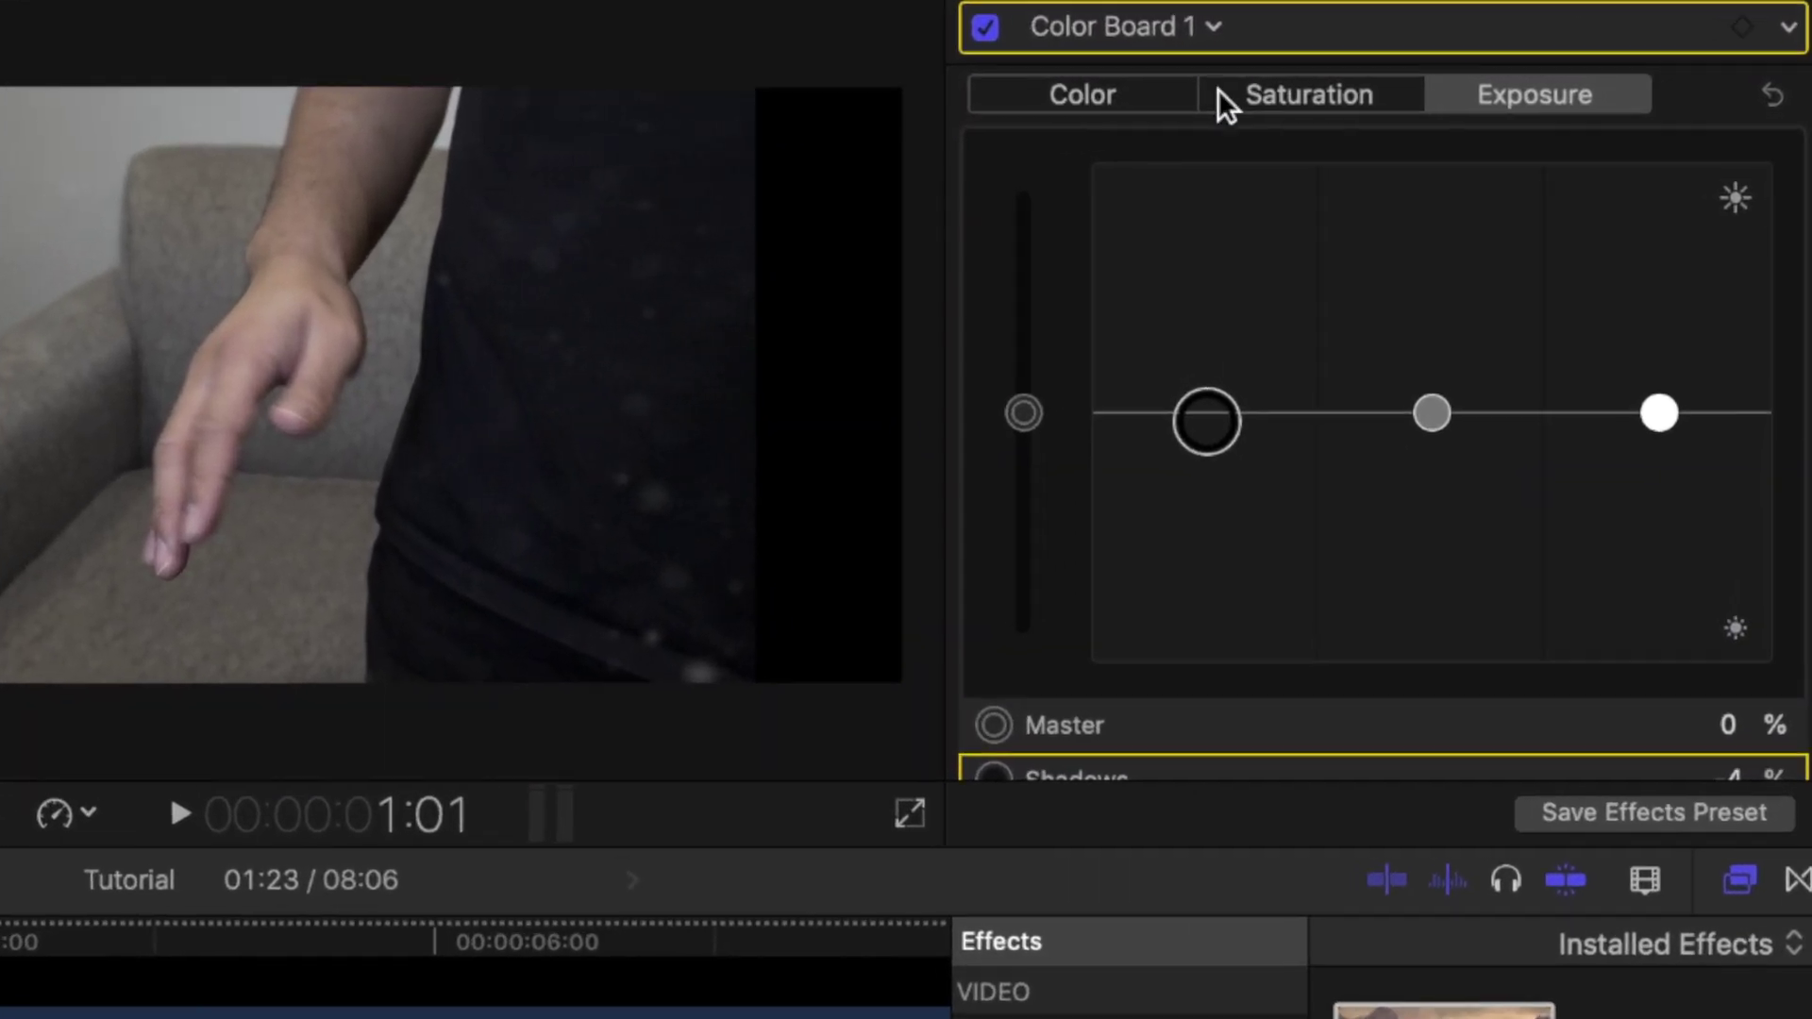
{"action": "left_click", "coordinate": [1217, 88]}
{"action": "left_click_drag", "start_coordinate": [1020, 420], "coordinate": [1021, 373]}
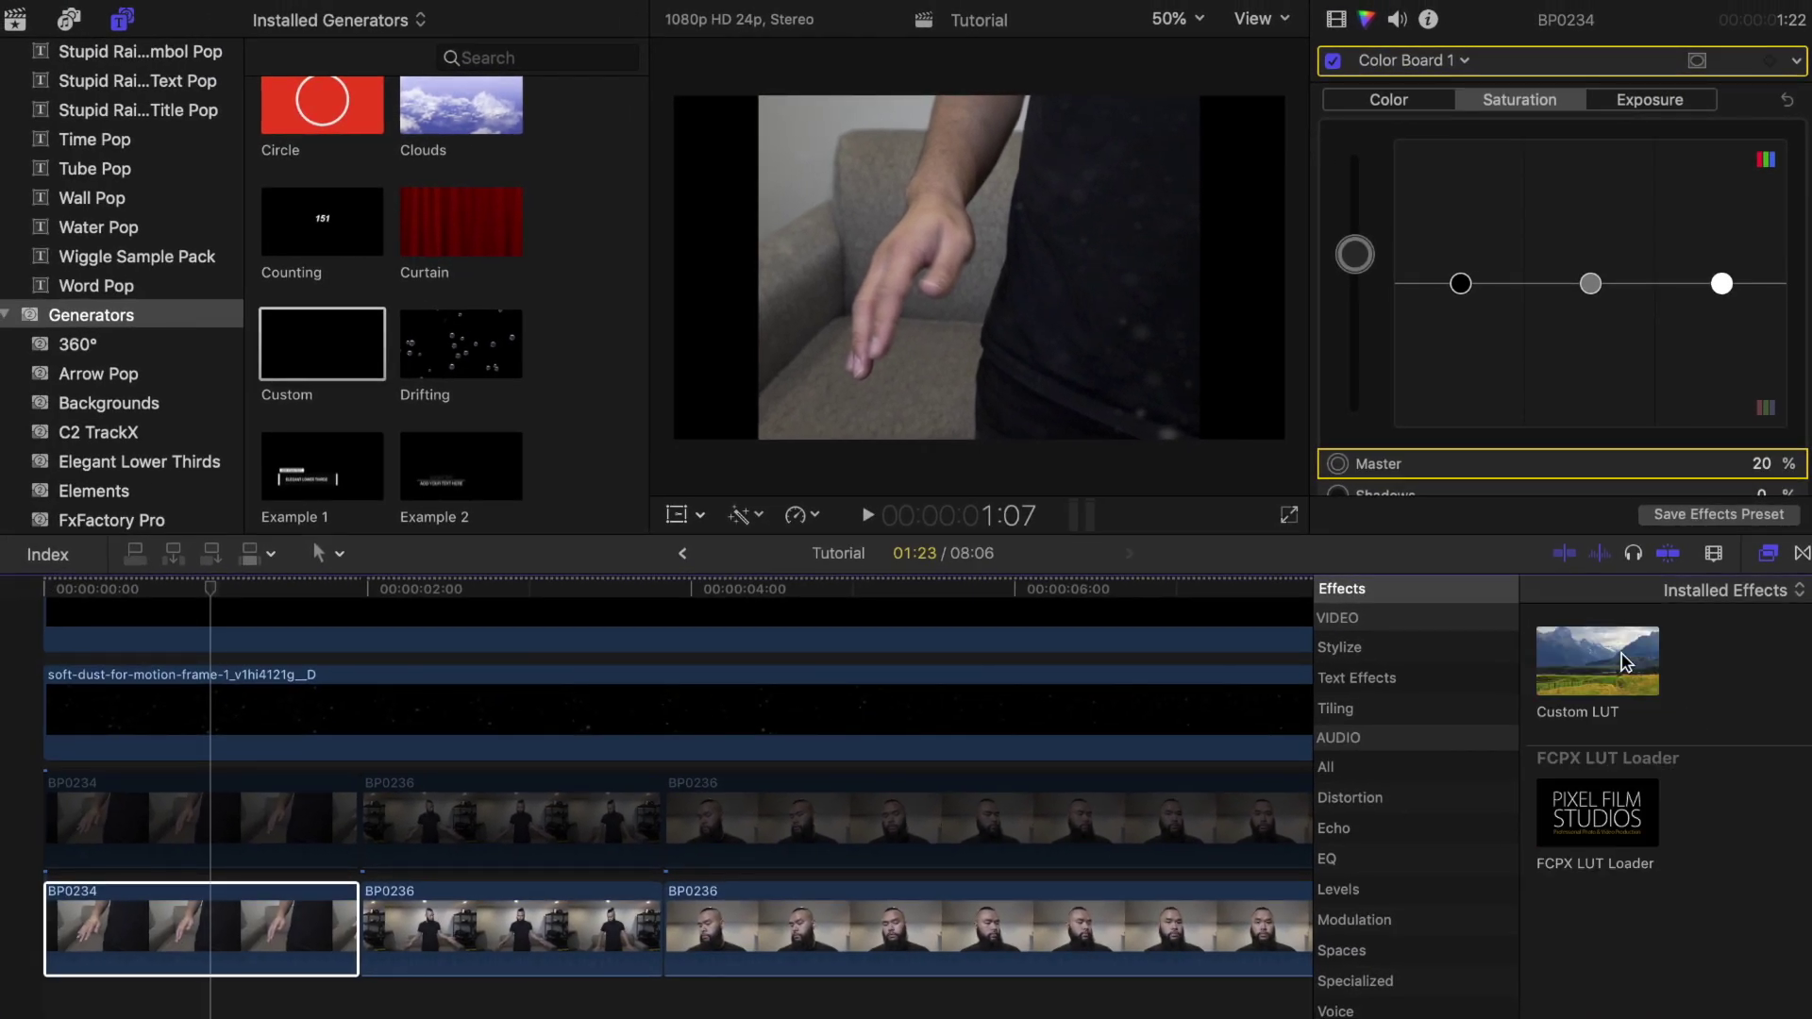
- Add a Custom LUT effect to the lower BP0234 clip and review its LUT choices
{"action": "left_click_drag", "start_coordinate": [1449, 1018], "coordinate": [0, 1018]}
{"action": "left_click_drag", "start_coordinate": [188, 912], "coordinate": [189, 911]}
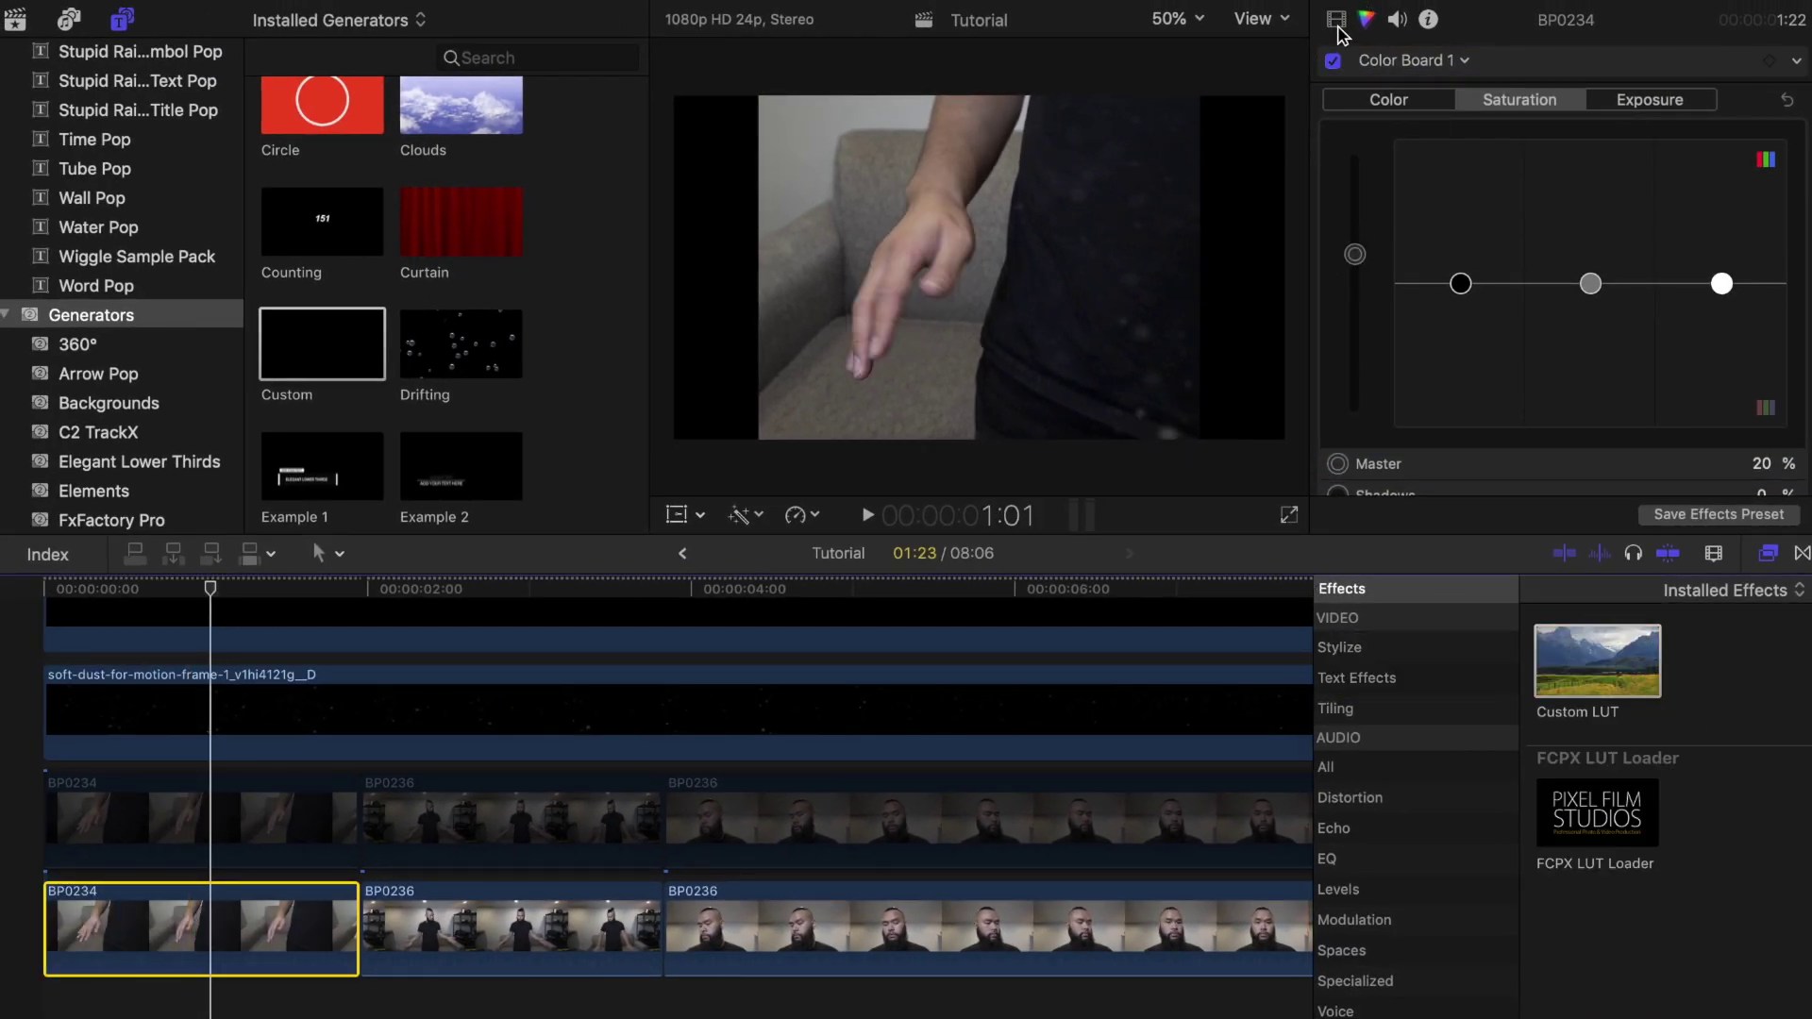
{"action": "left_click", "coordinate": [1336, 19]}
{"action": "left_click", "coordinate": [1529, 157]}
{"action": "left_click", "coordinate": [1596, 625]}
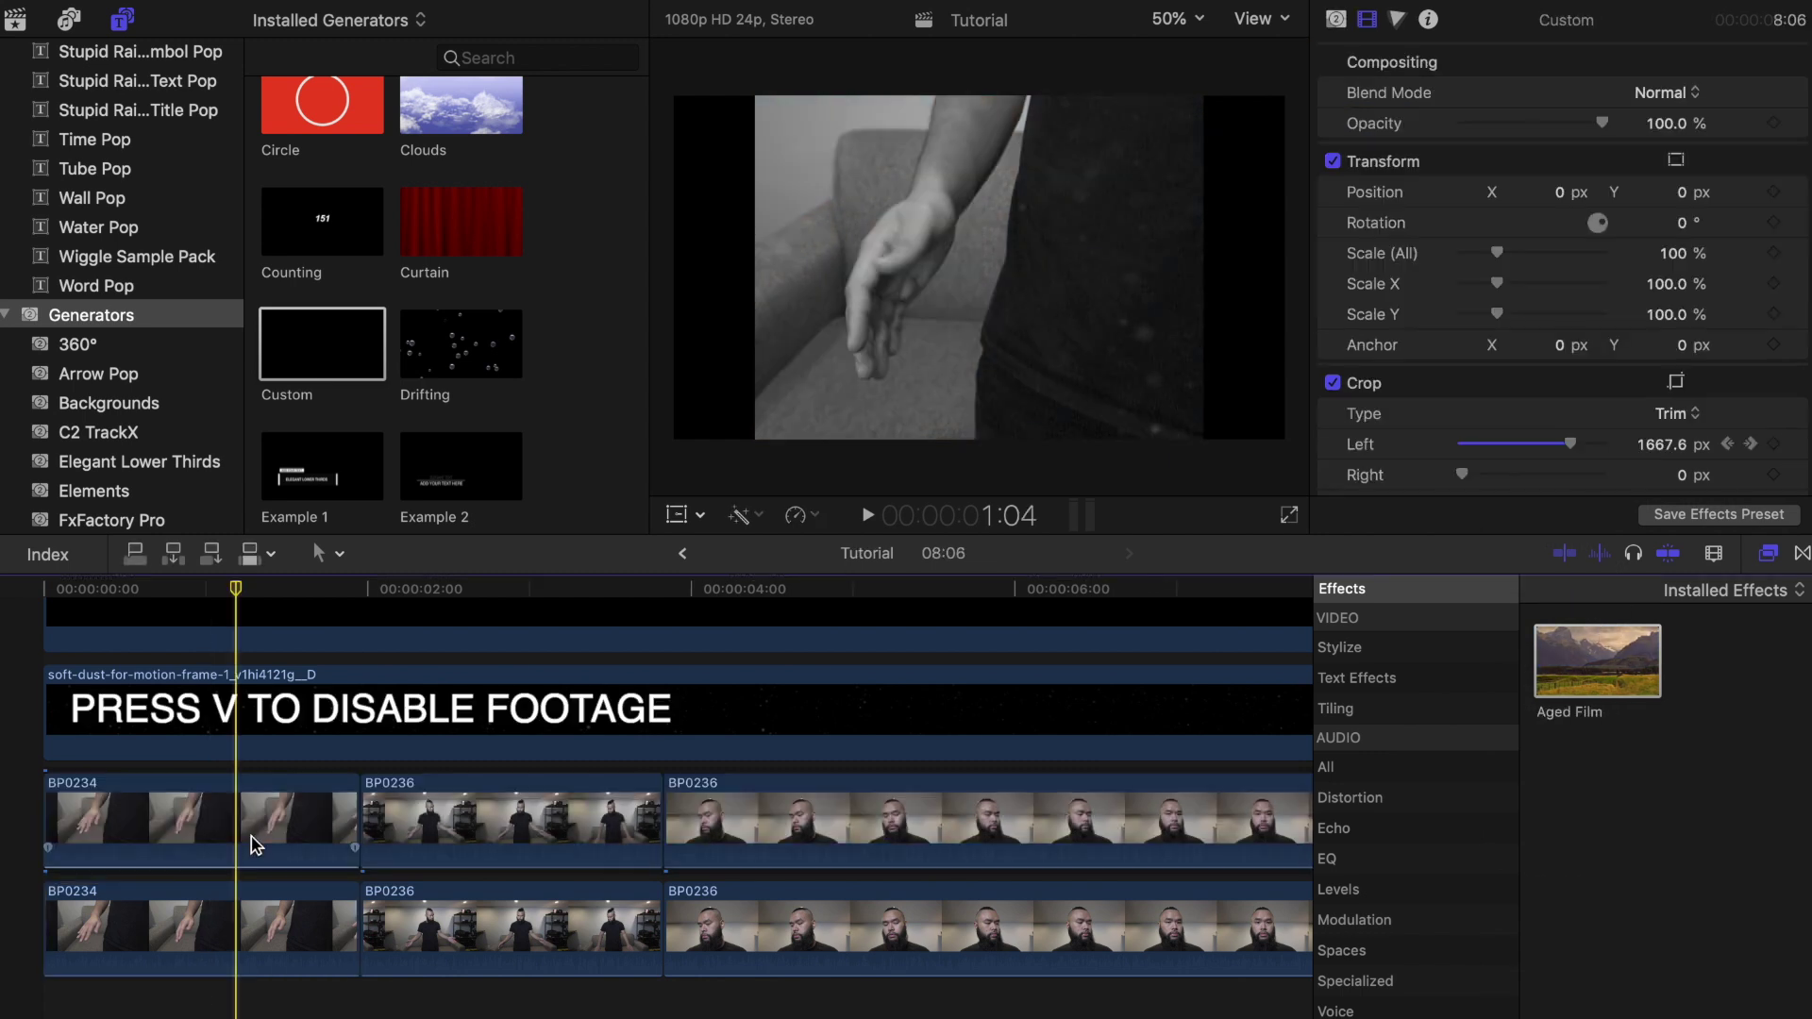
{"action": "left_click", "coordinate": [236, 821]}
- Check the upper BP0236 clips' look and select the lower BP0234 as grade source
{"action": "left_click", "coordinate": [484, 826]}
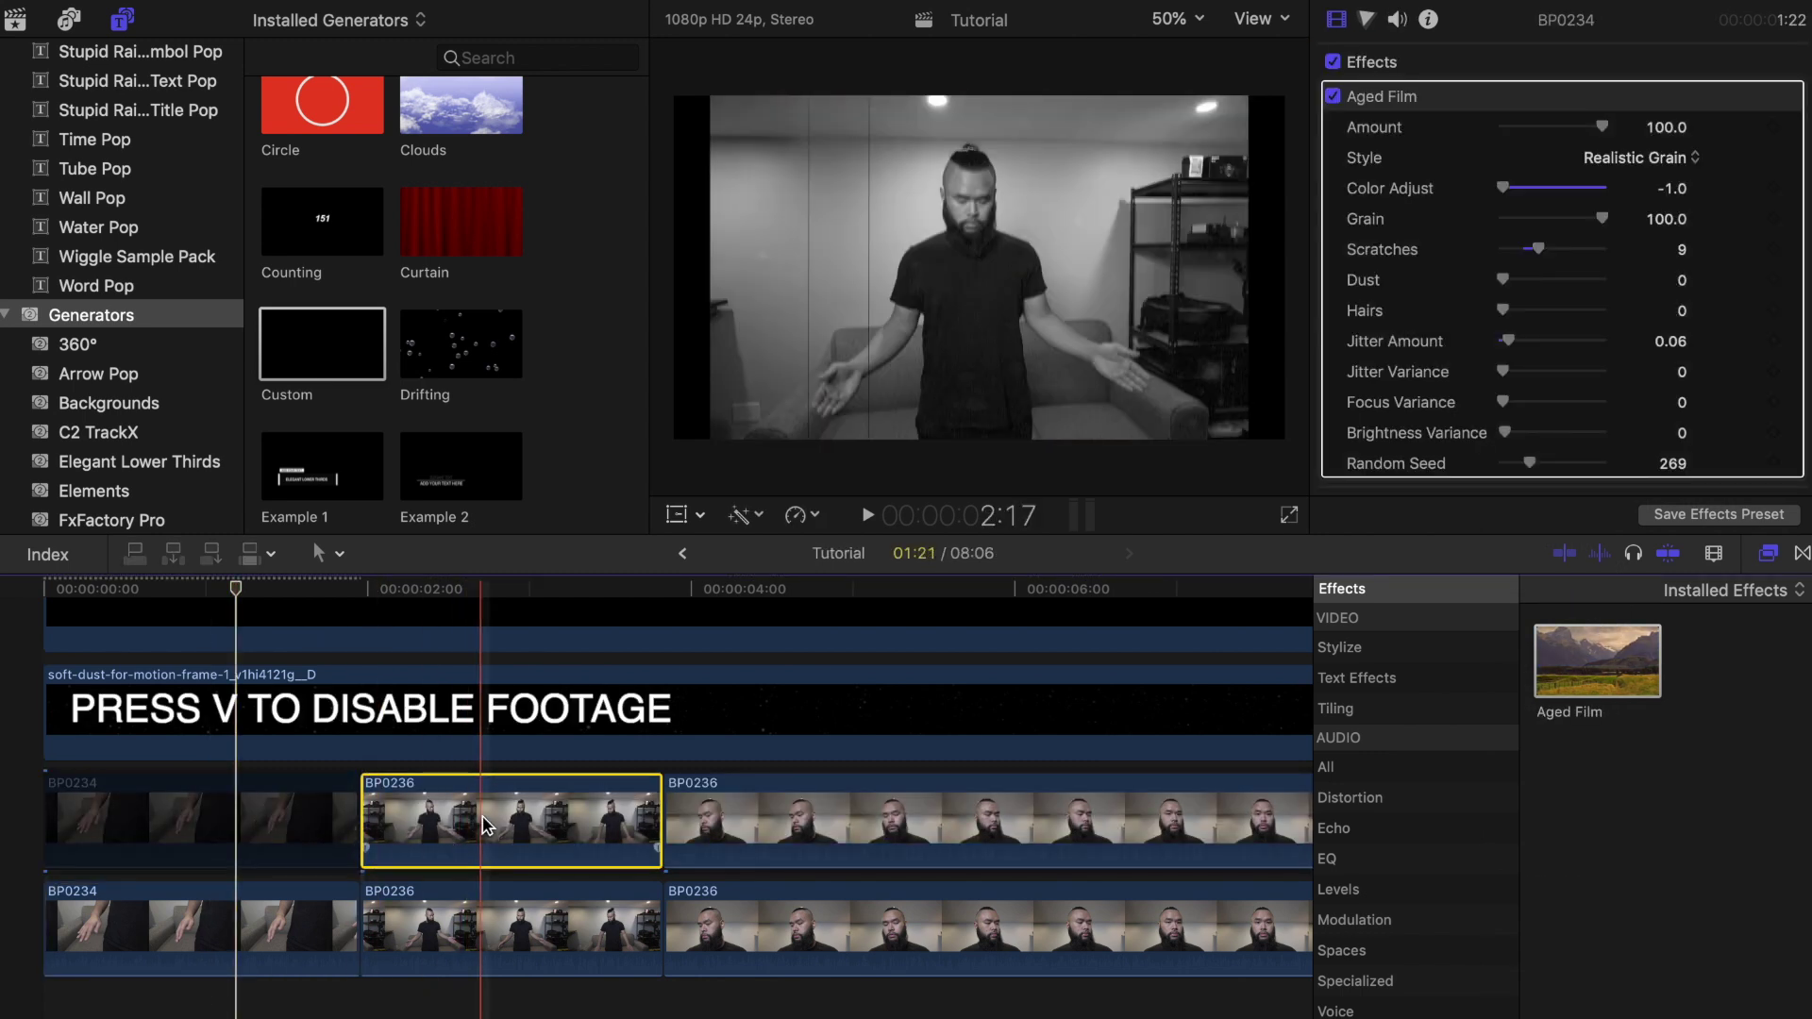
{"action": "left_click", "coordinate": [819, 839]}
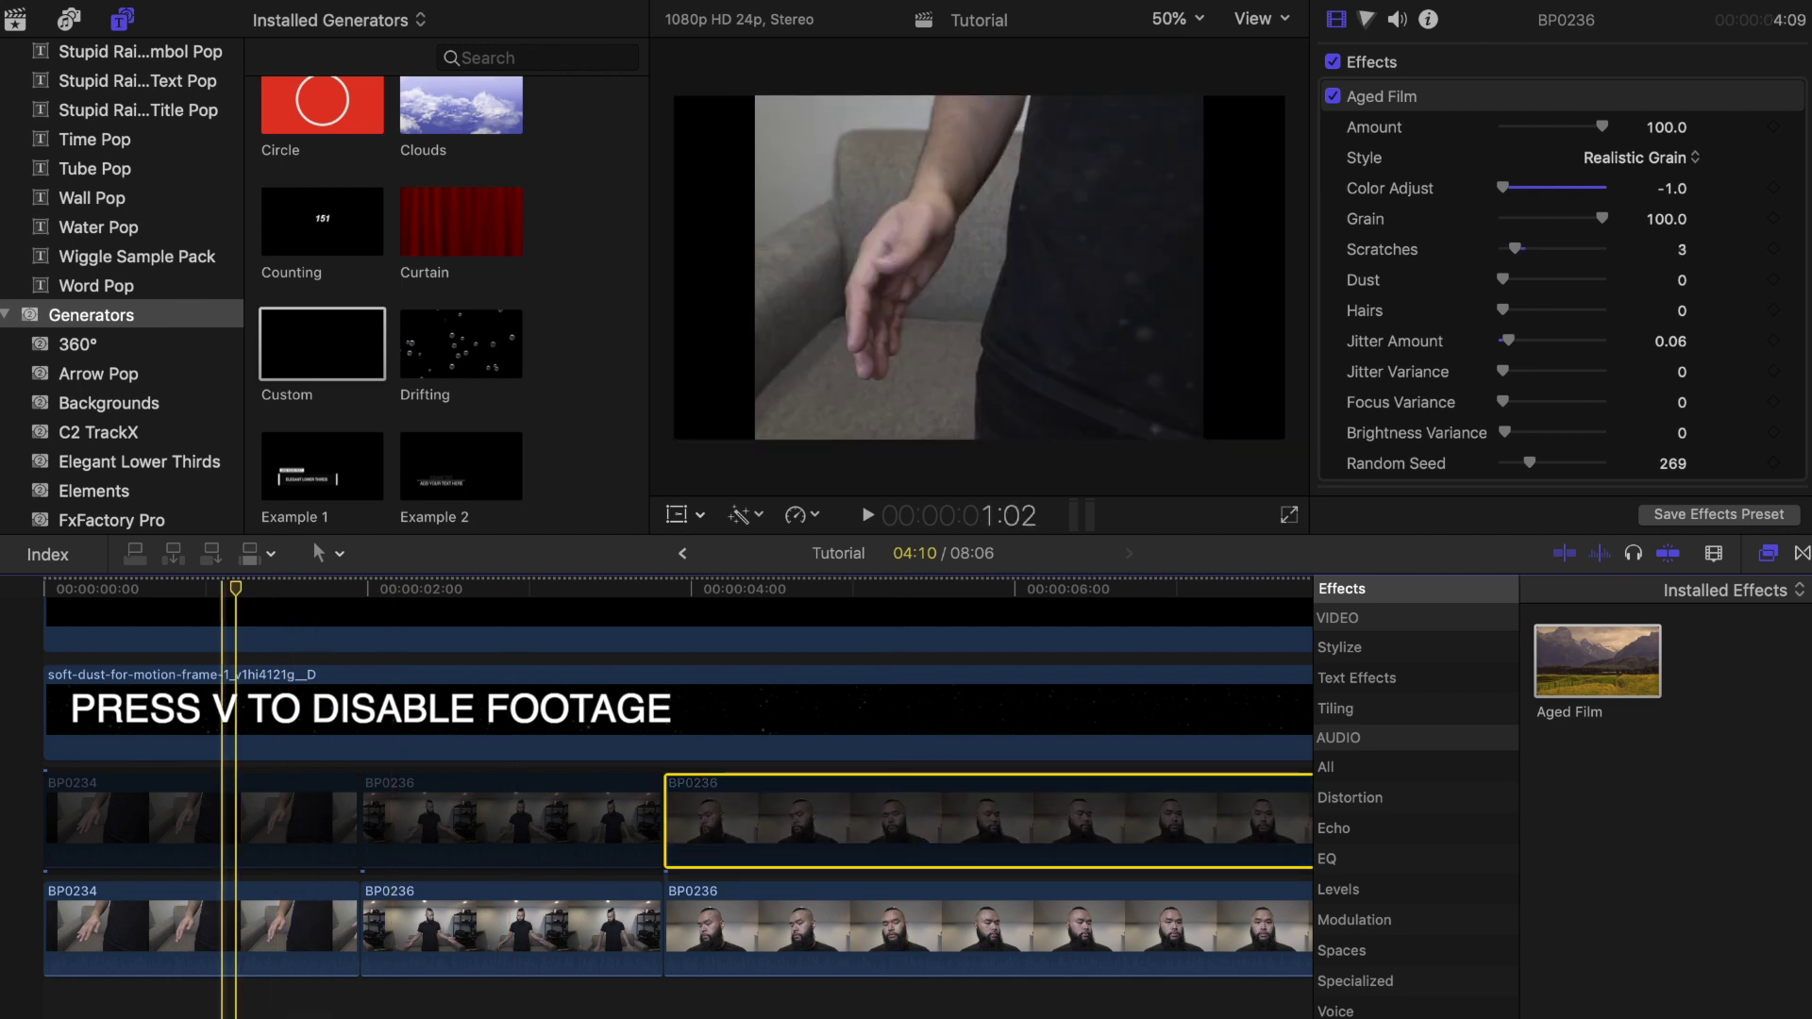
{"action": "left_click", "coordinate": [214, 995]}
{"action": "left_click", "coordinate": [222, 932]}
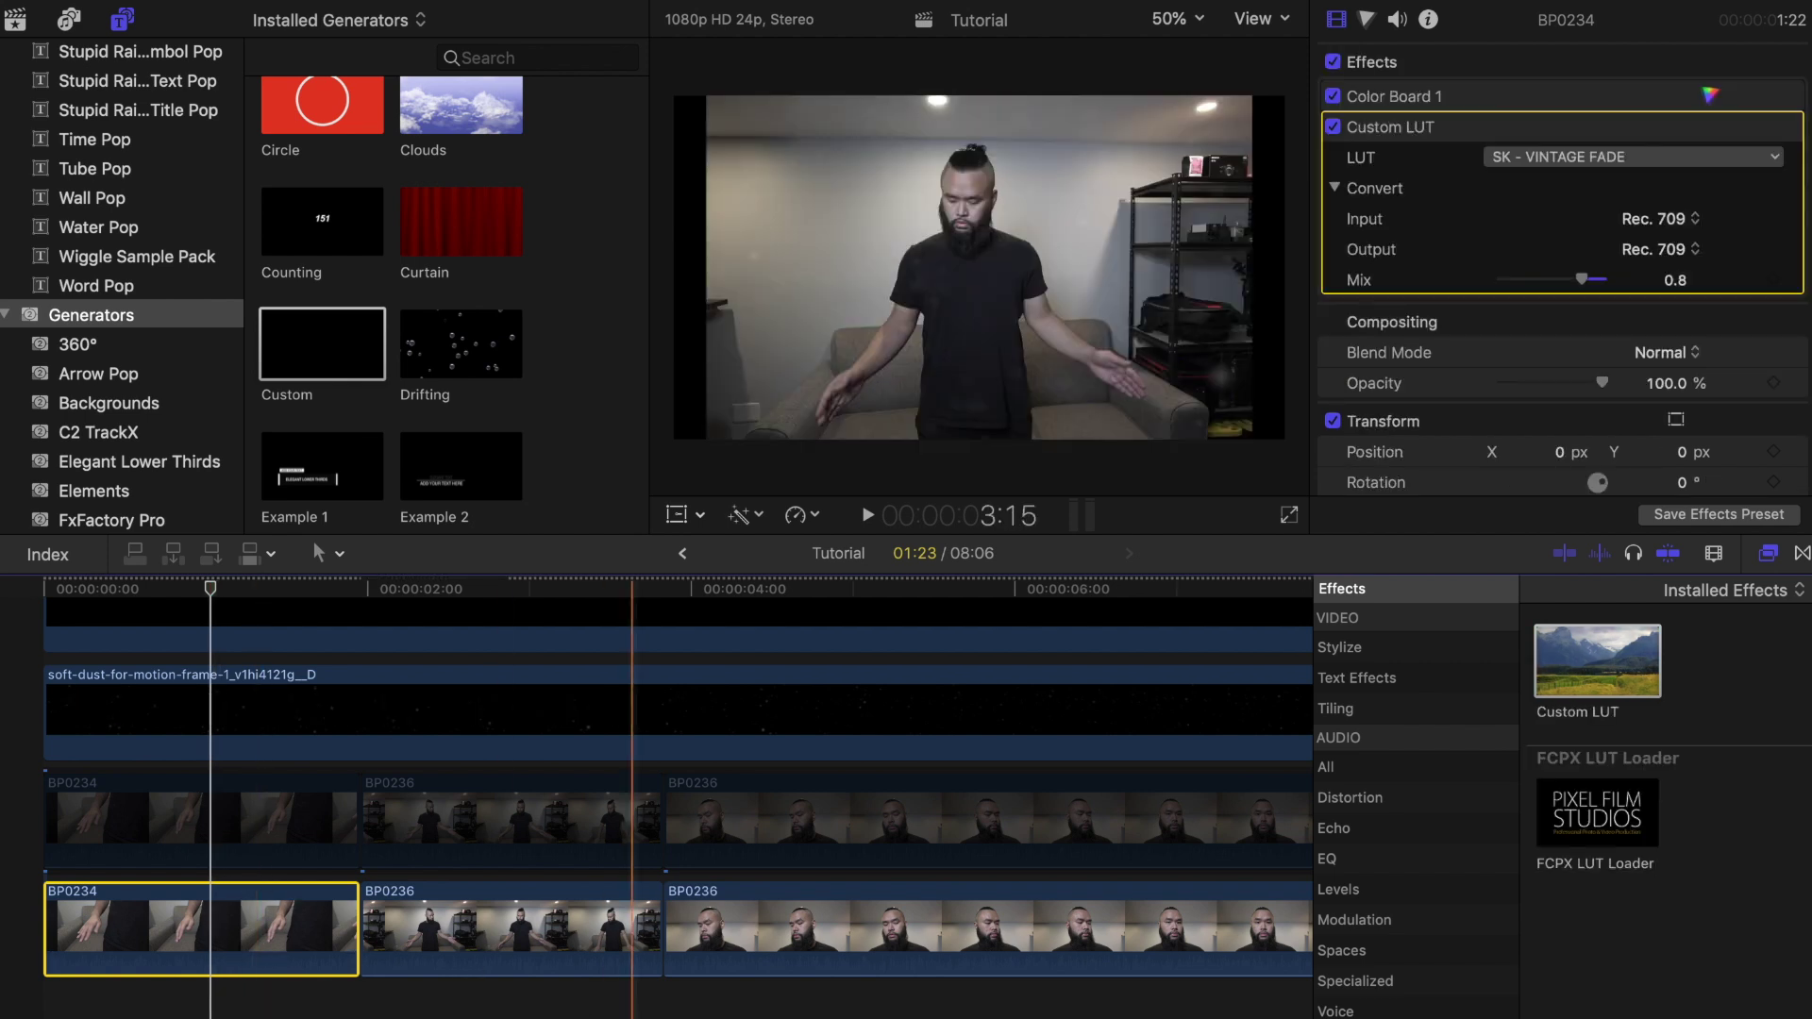
- Paste the Color Board and Custom LUT onto both lower BP0236 clips
{"action": "left_click", "coordinate": [630, 967]}
{"action": "left_click_drag", "start_coordinate": [630, 967], "coordinate": [708, 960]}
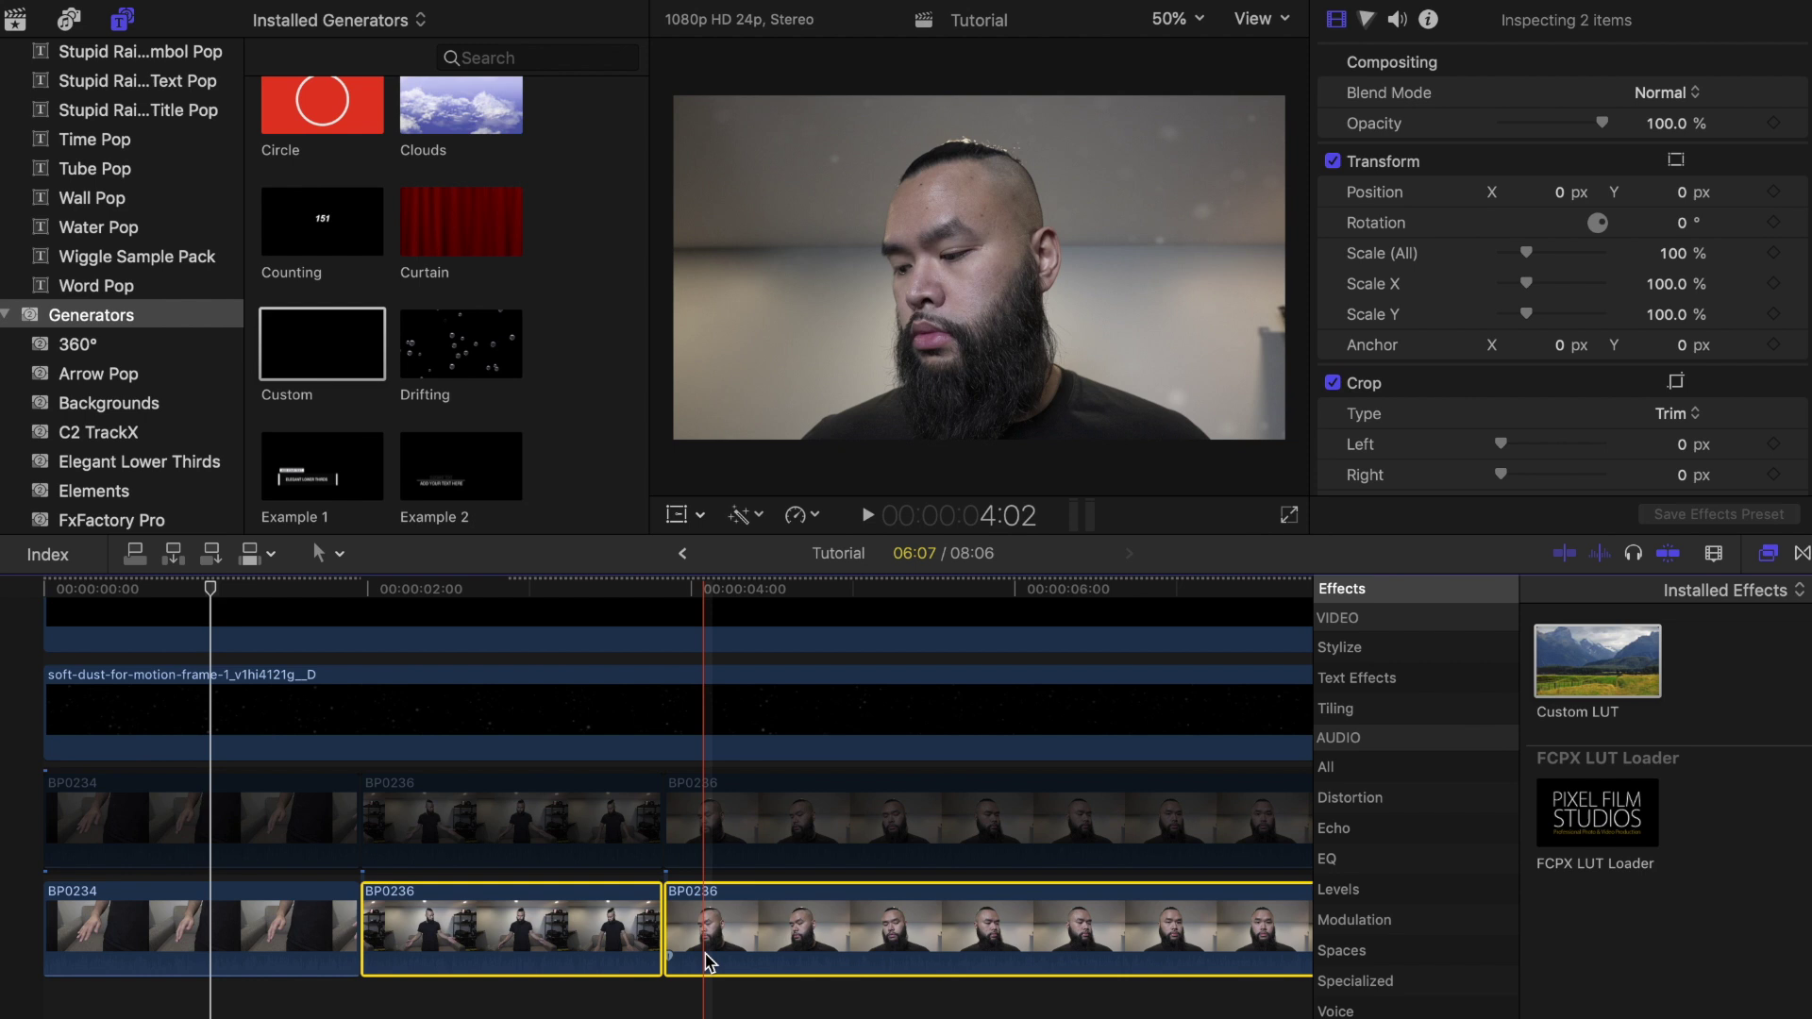
{"action": "key", "text": "super+shift+v"}
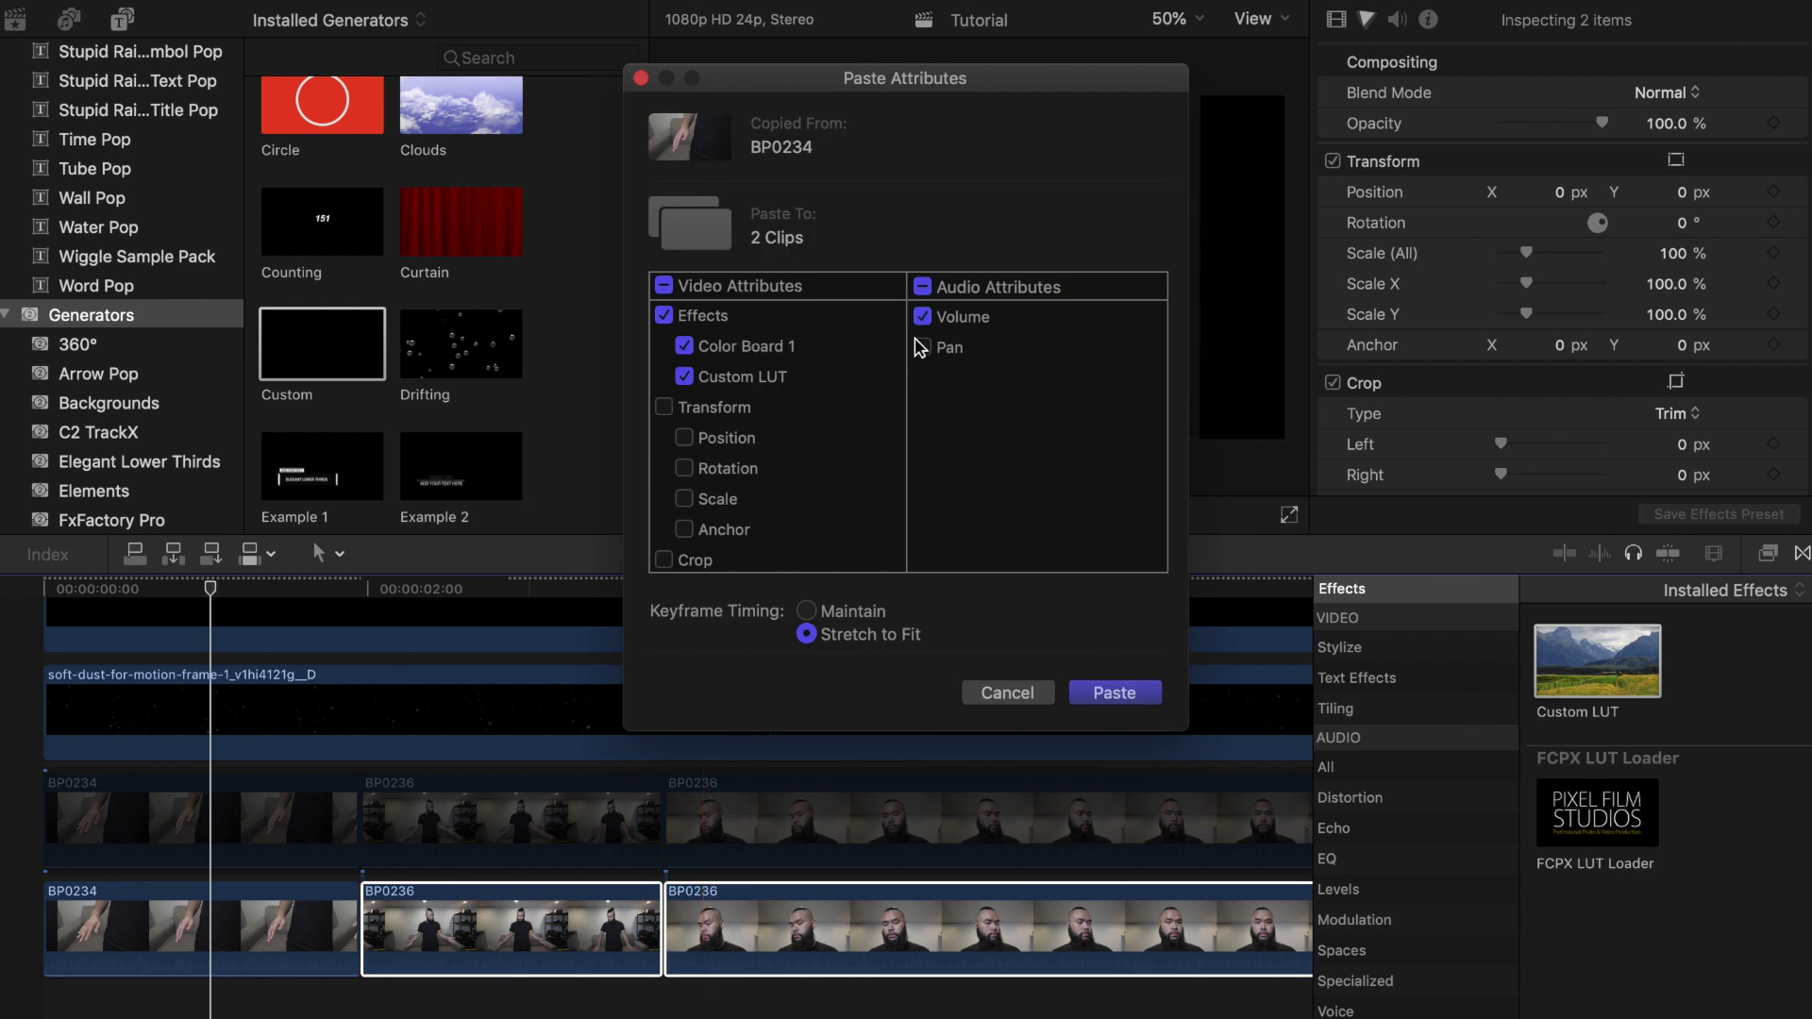
{"action": "left_click", "coordinate": [1113, 693]}
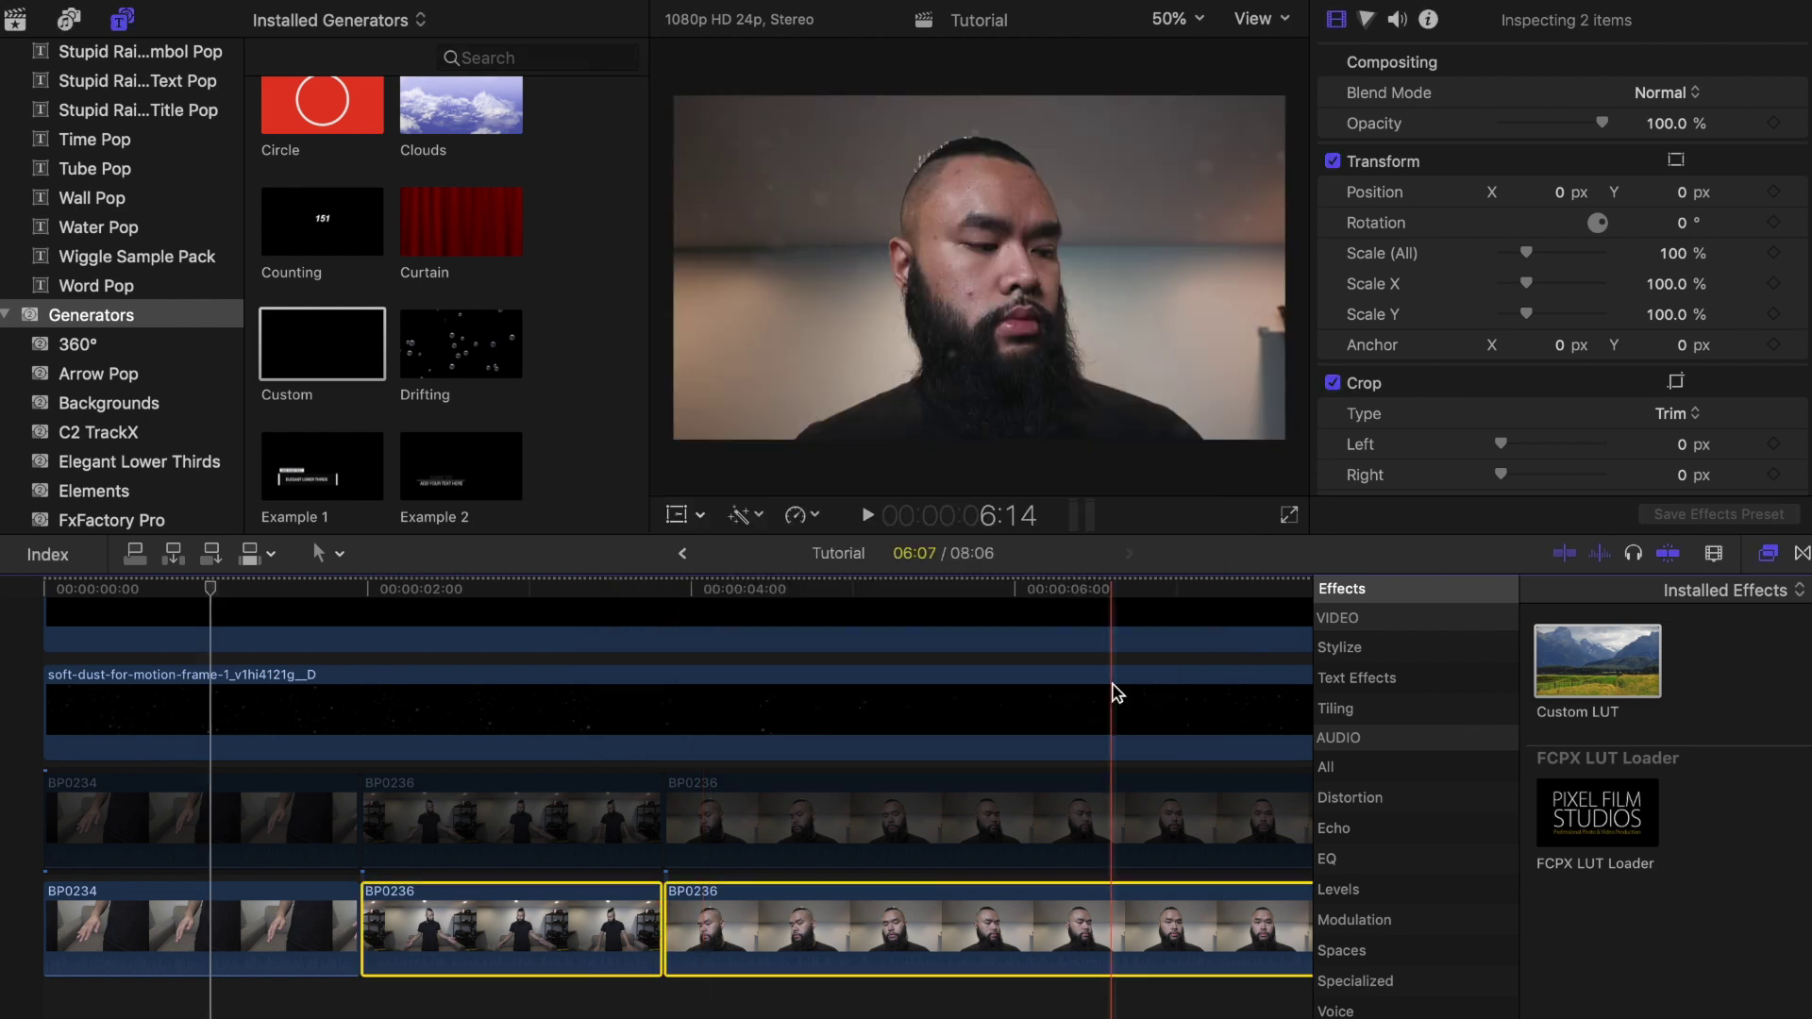
- Review the upper BP0234 and both upper BP0236 clips
{"action": "left_click", "coordinate": [235, 832]}
{"action": "left_click", "coordinate": [531, 825]}
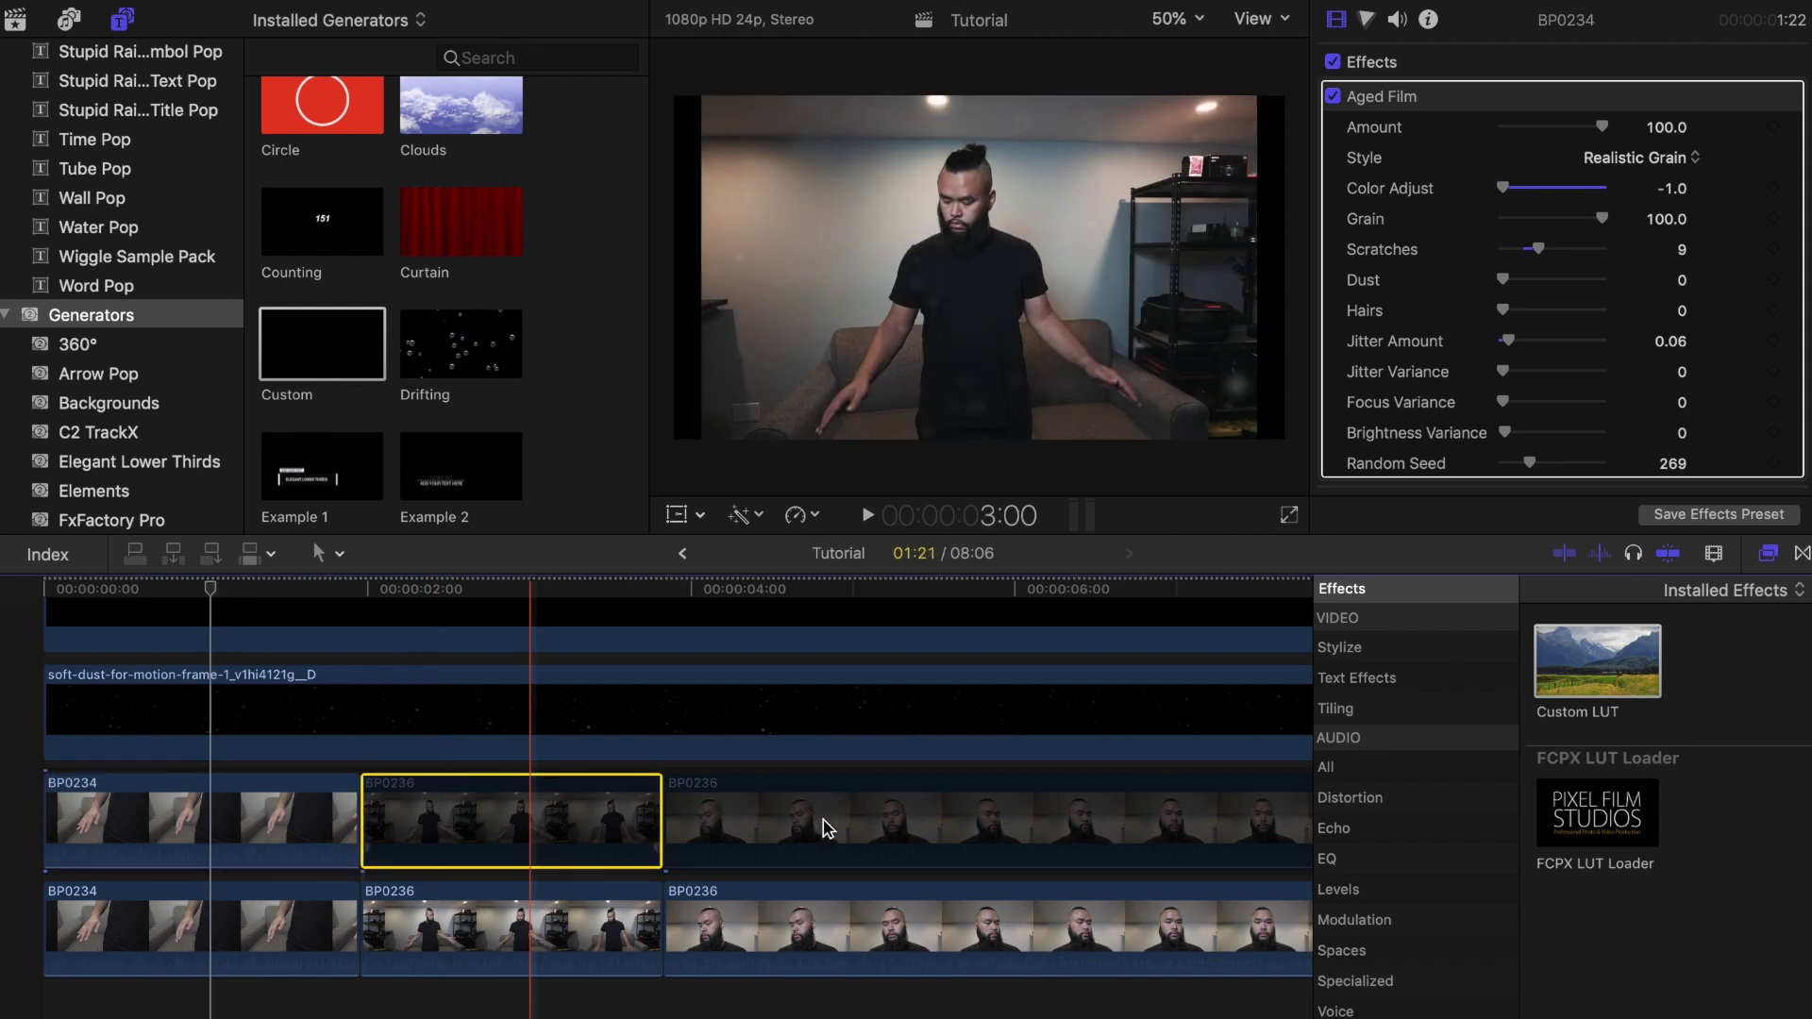
{"action": "left_click", "coordinate": [1003, 837]}
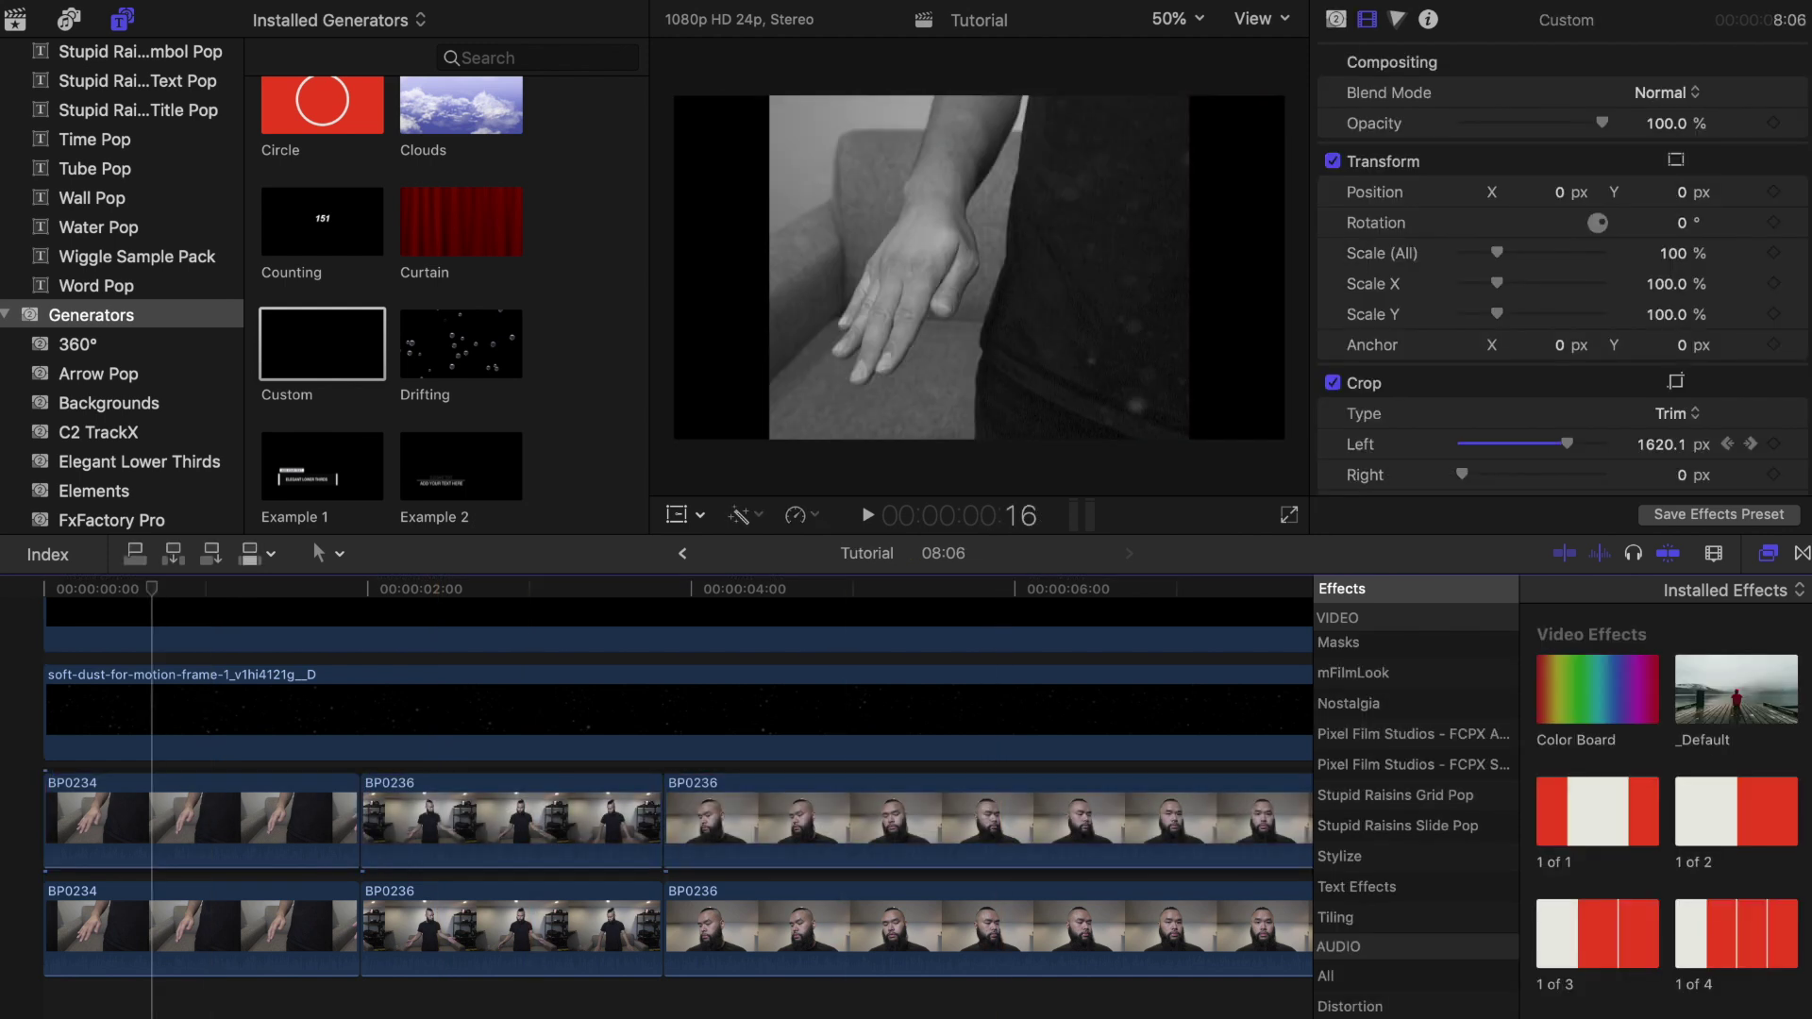
- Apply a Graduated Mask to the first BP0234 clip, position its transition and keyframe its Target
{"action": "left_click", "coordinate": [1338, 642]}
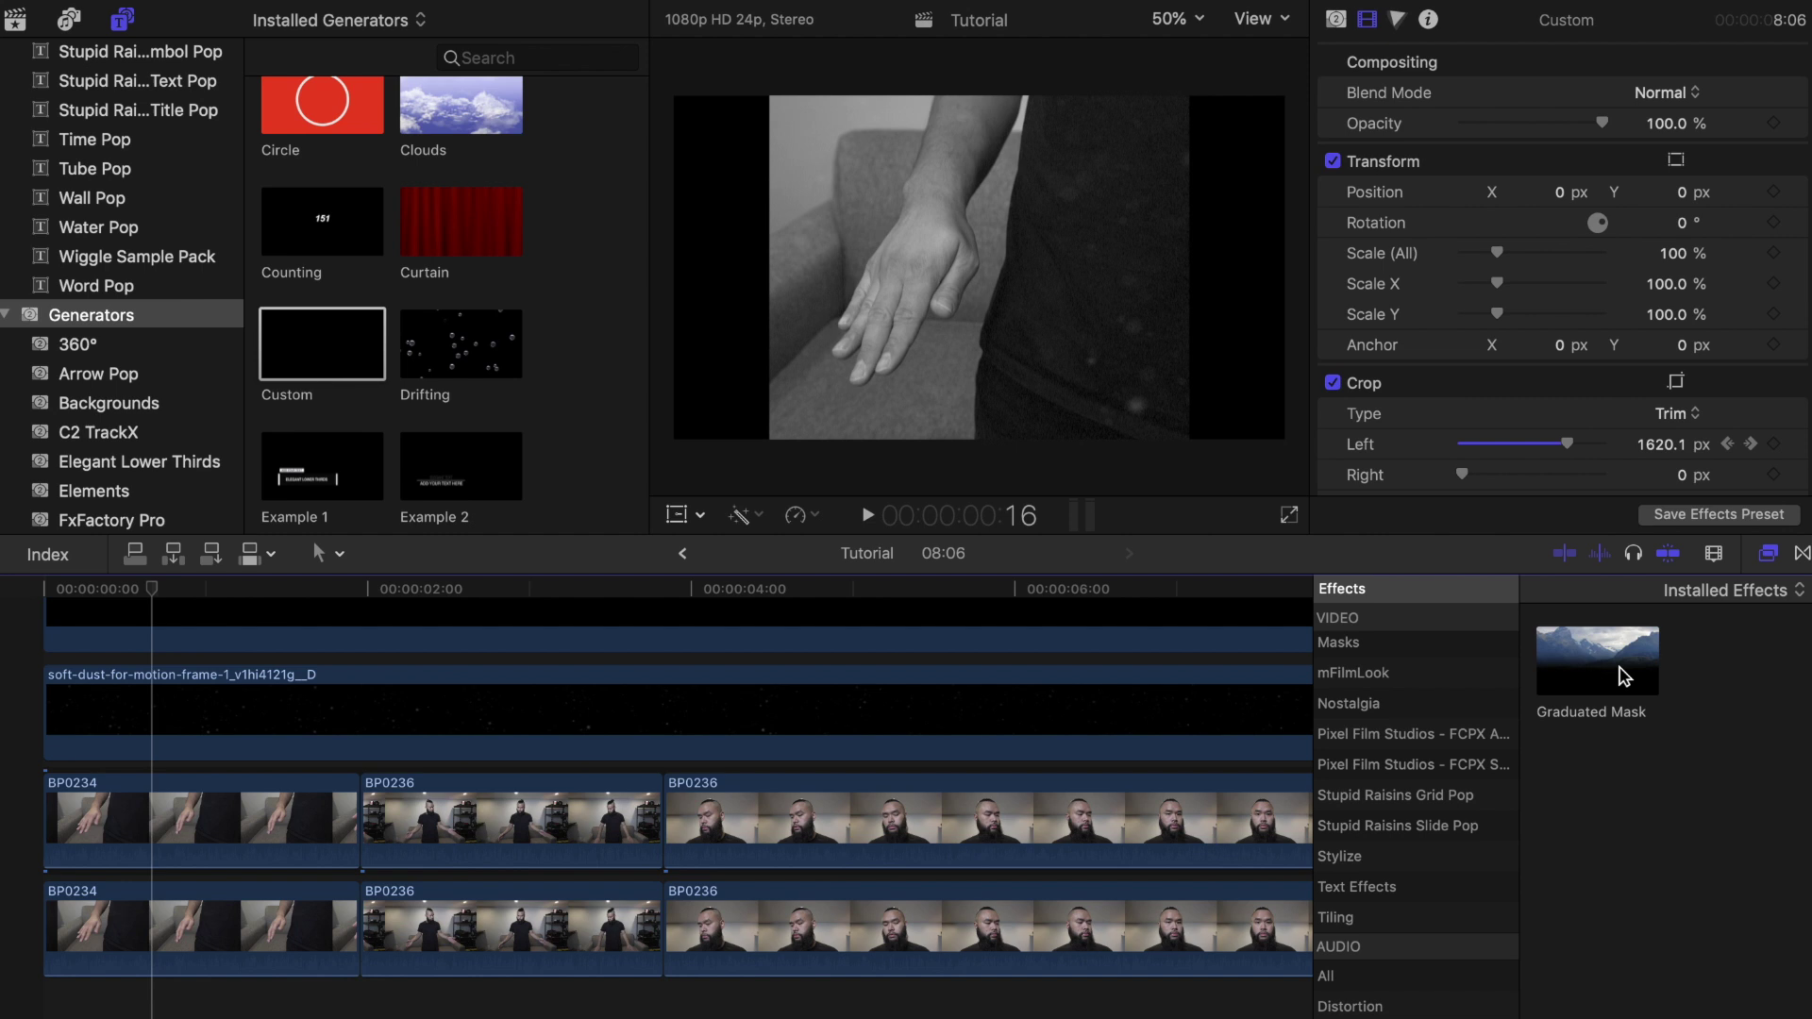
{"action": "left_click_drag", "start_coordinate": [1621, 675], "coordinate": [208, 837]}
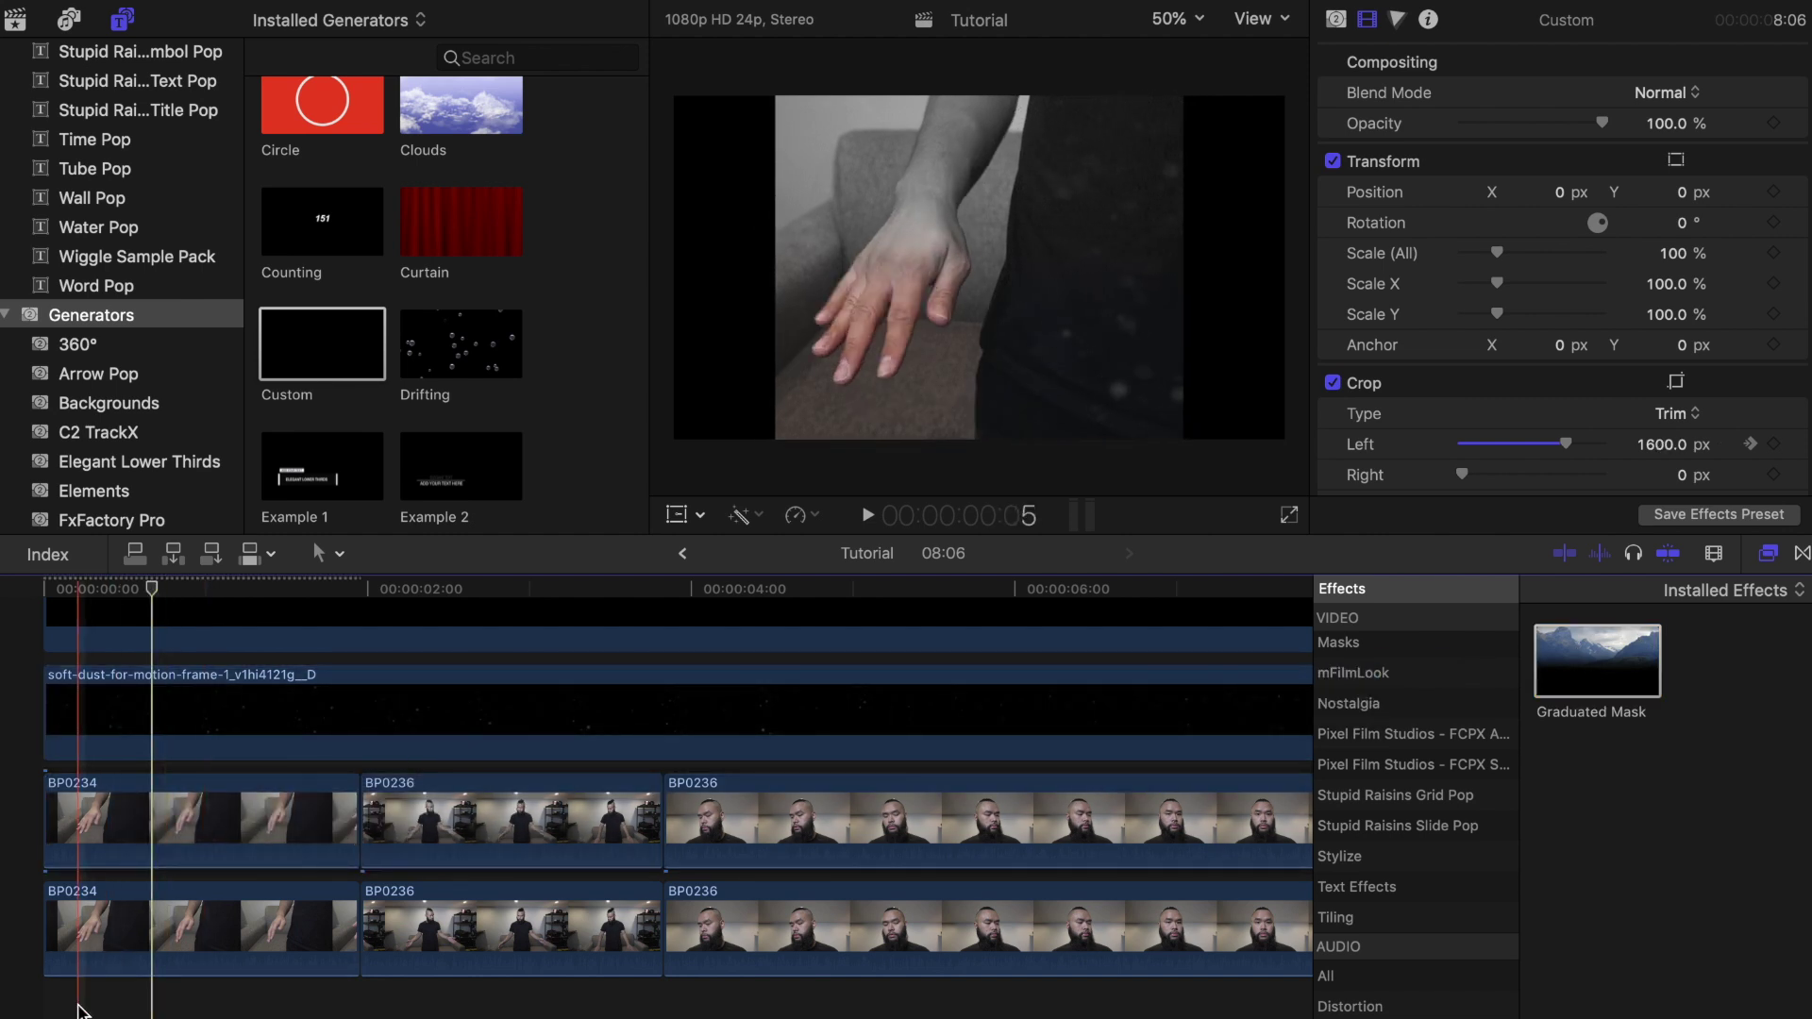
{"action": "left_click", "coordinate": [186, 850]}
{"action": "left_click_drag", "start_coordinate": [962, 387], "coordinate": [953, 512]}
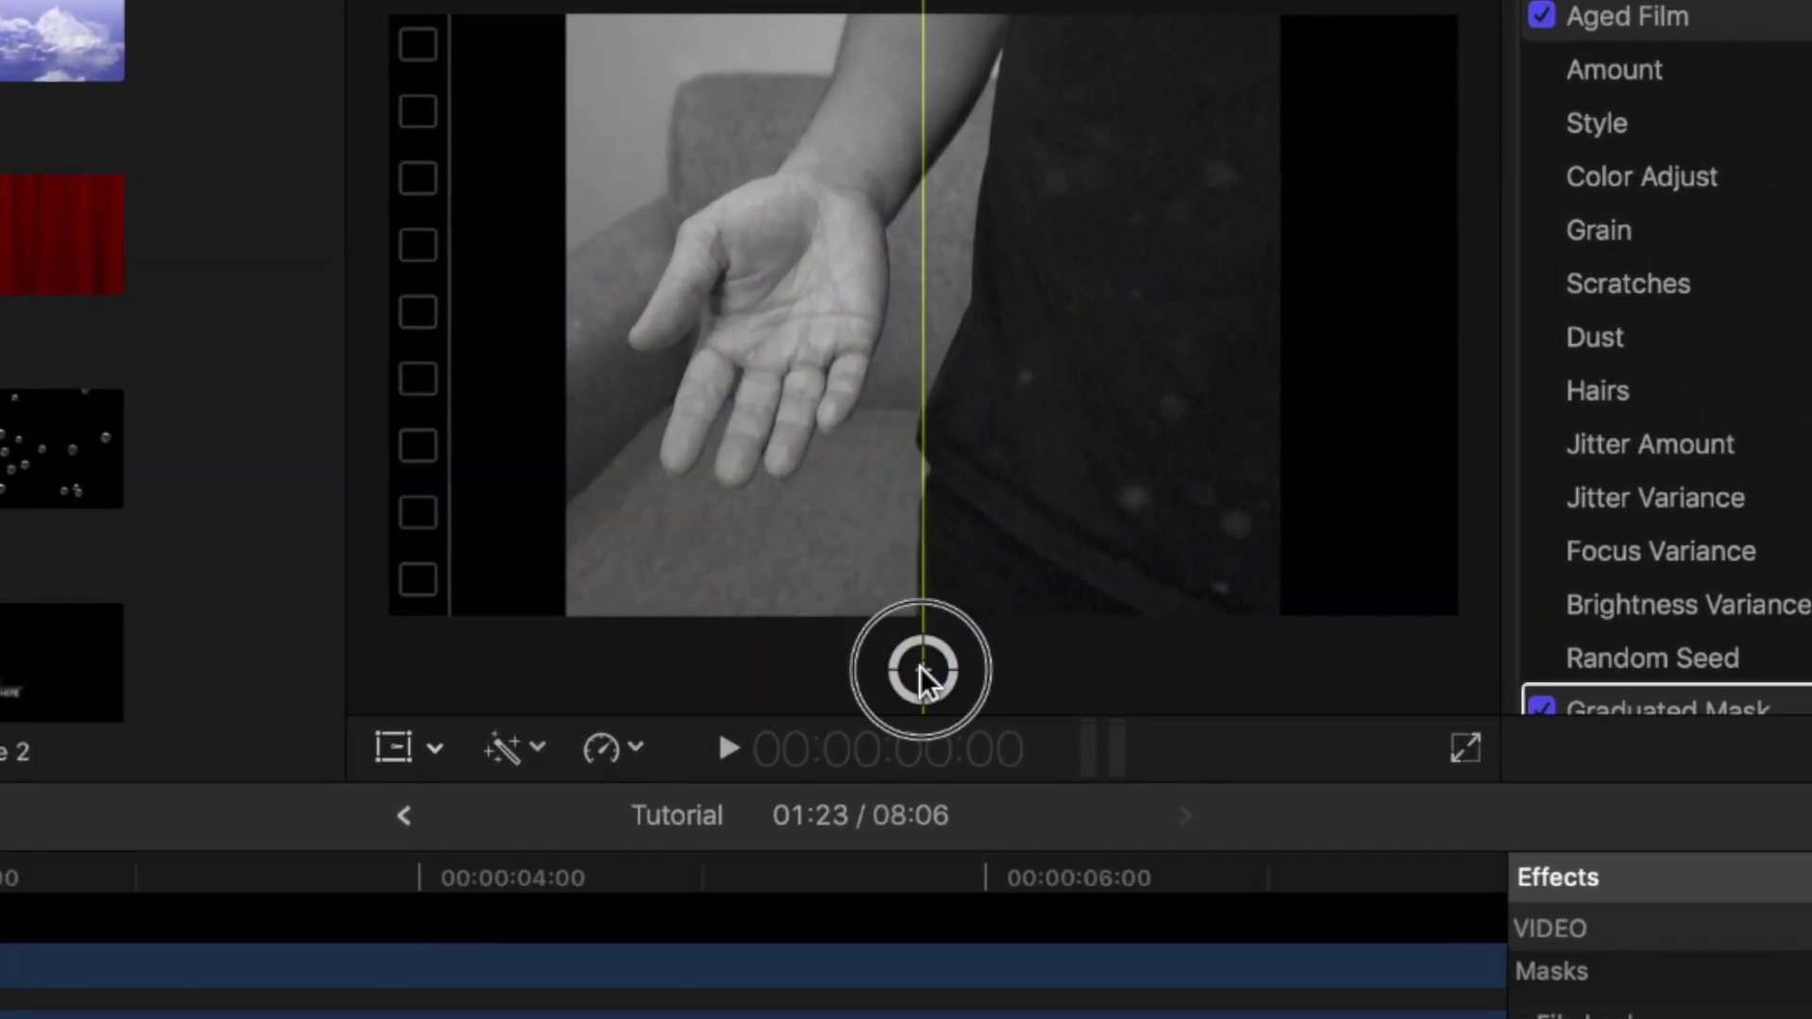
{"action": "scroll", "coordinate": [1557, 471], "scroll_direction": "down", "scroll_amount": 5}
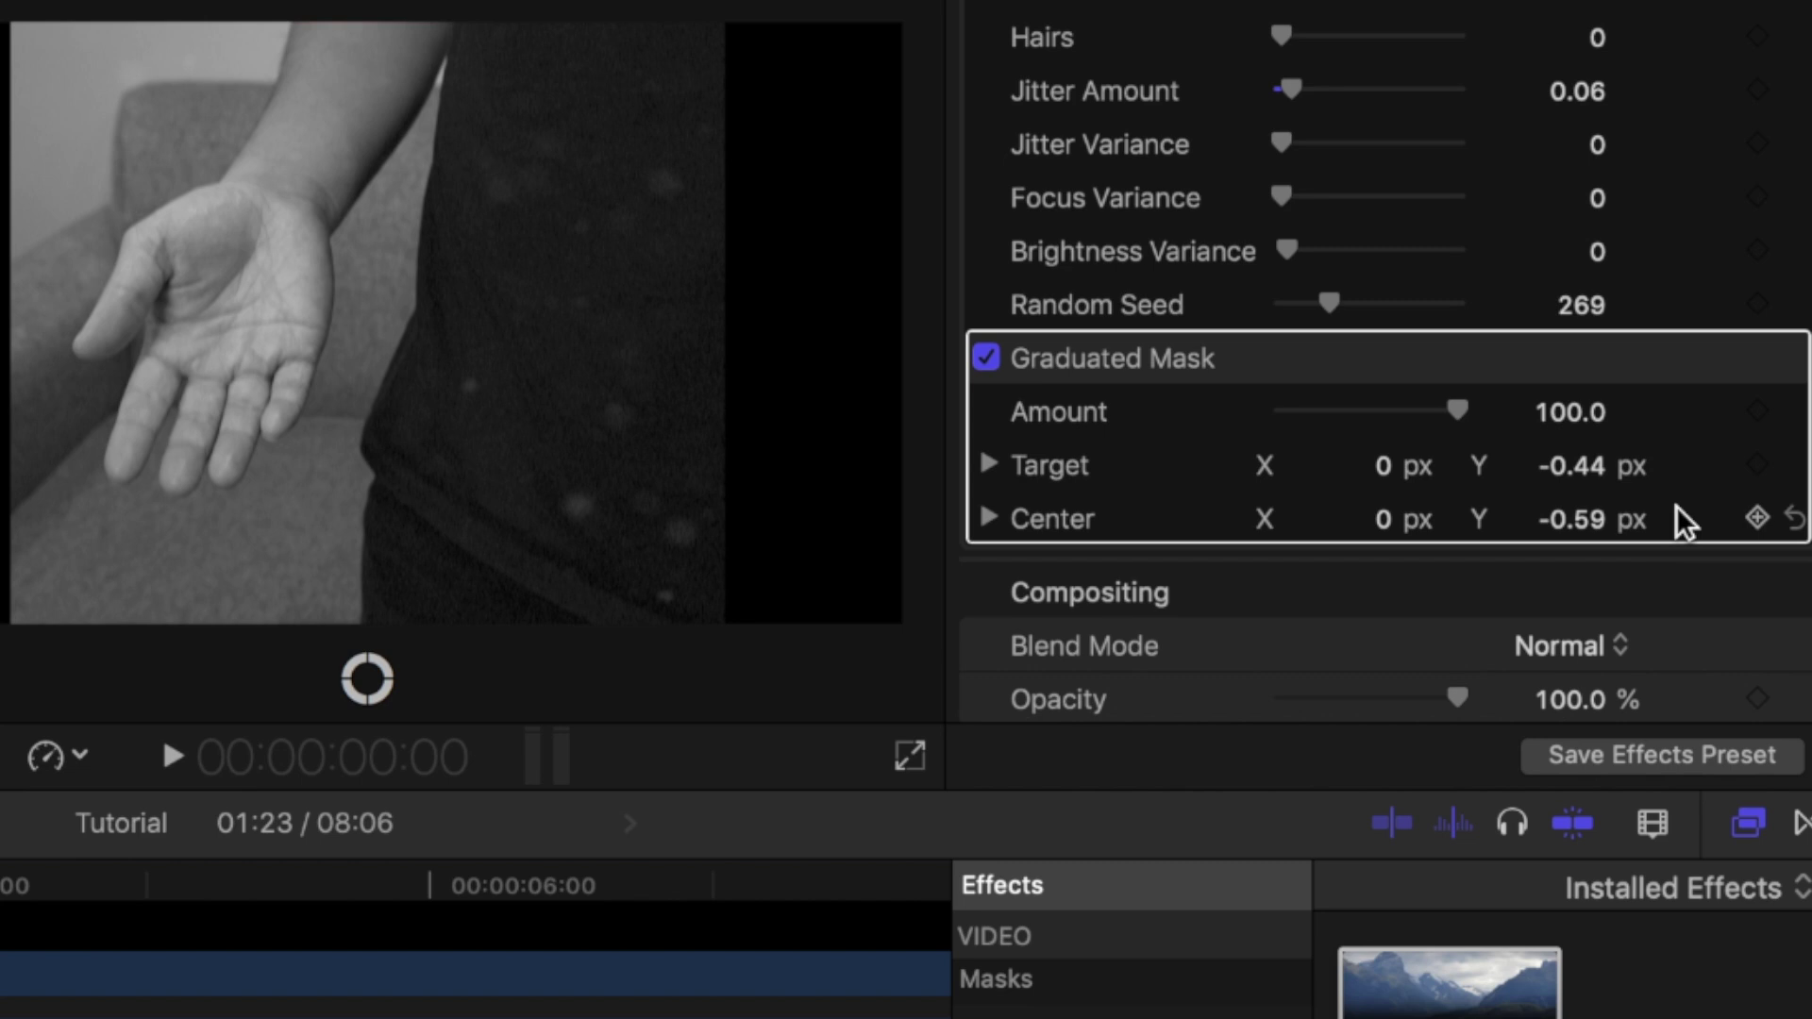
{"action": "left_click", "coordinate": [1756, 415]}
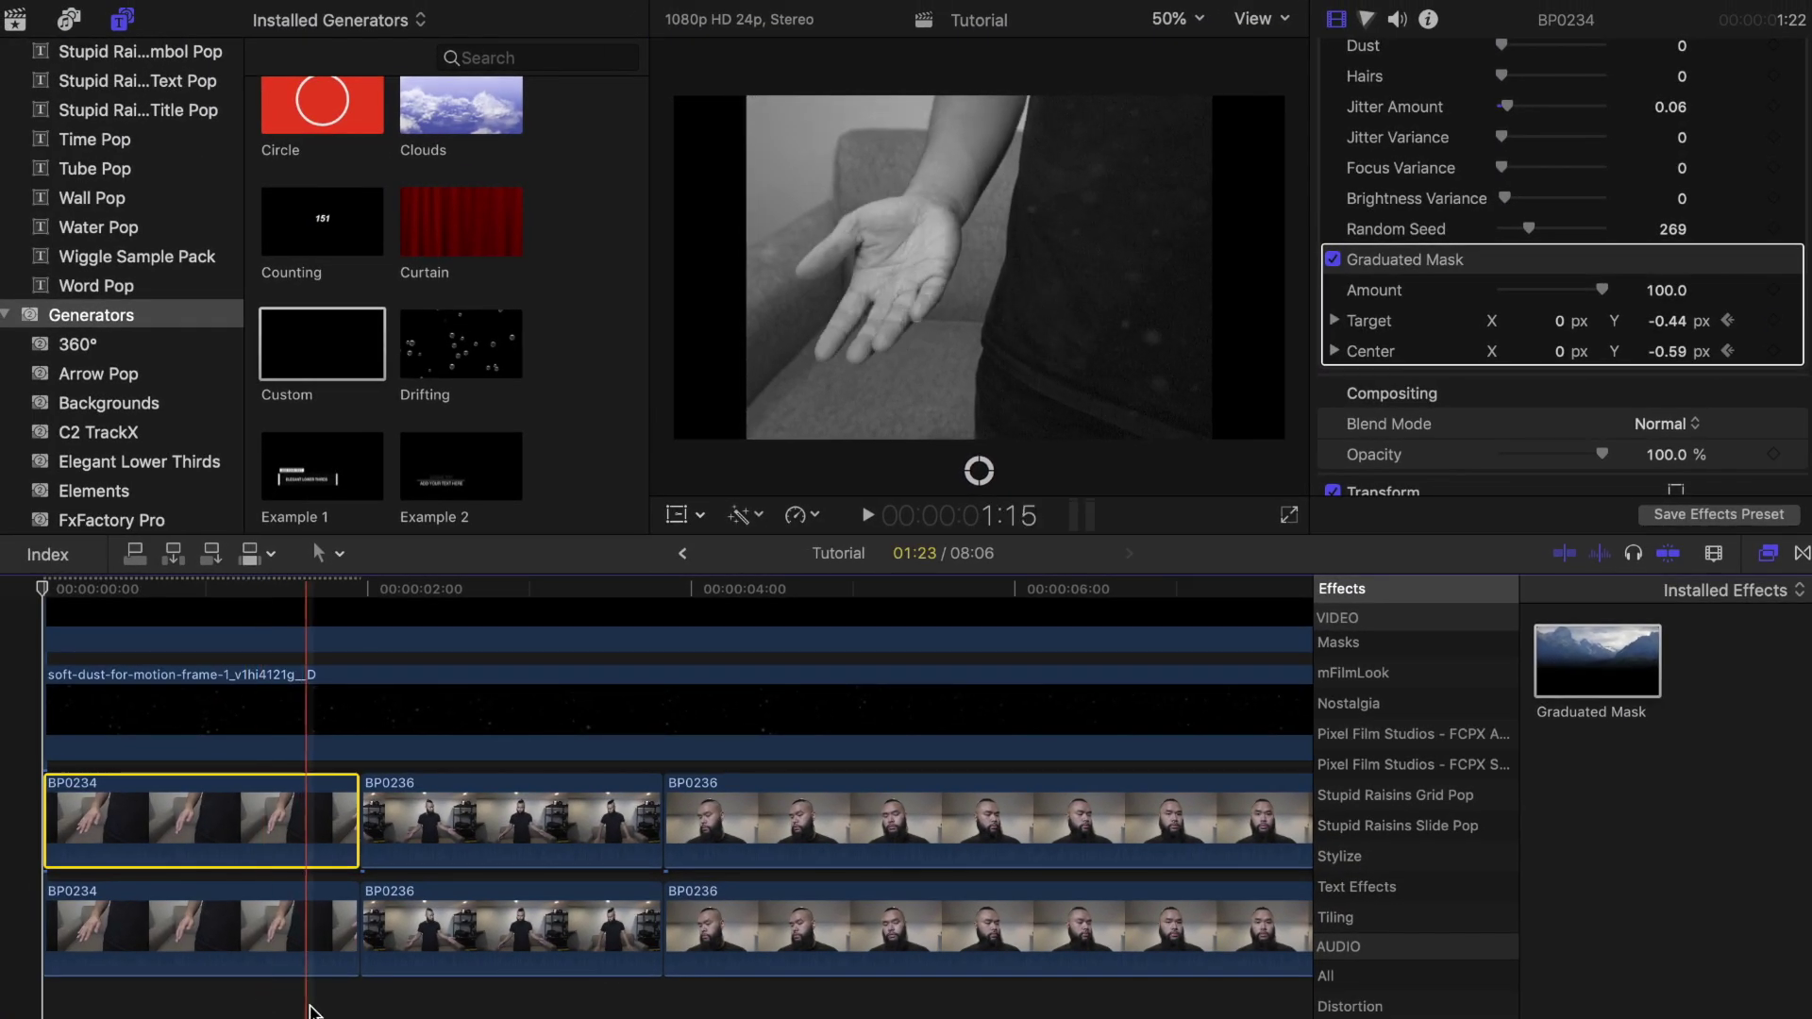
- Drag the hand clip's mask transition higher up the hand so it shows in colour
{"action": "left_click", "coordinate": [342, 1014]}
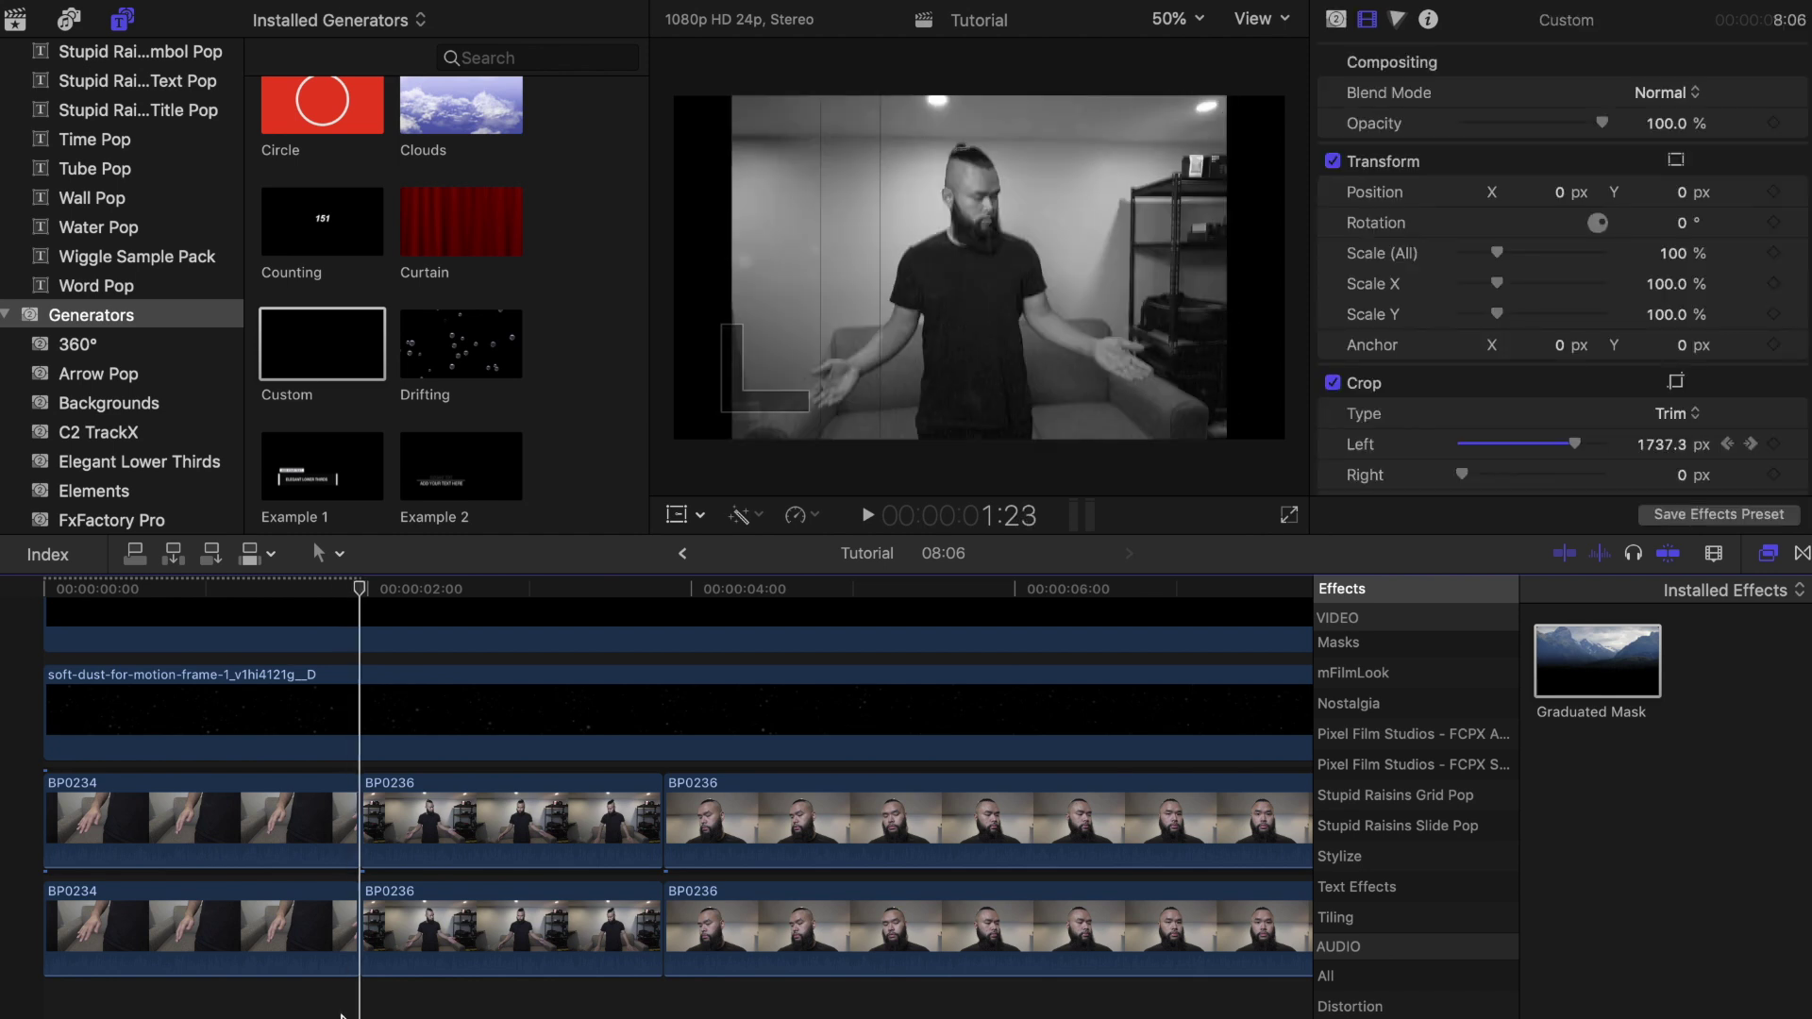
{"action": "left_click", "coordinate": [341, 823]}
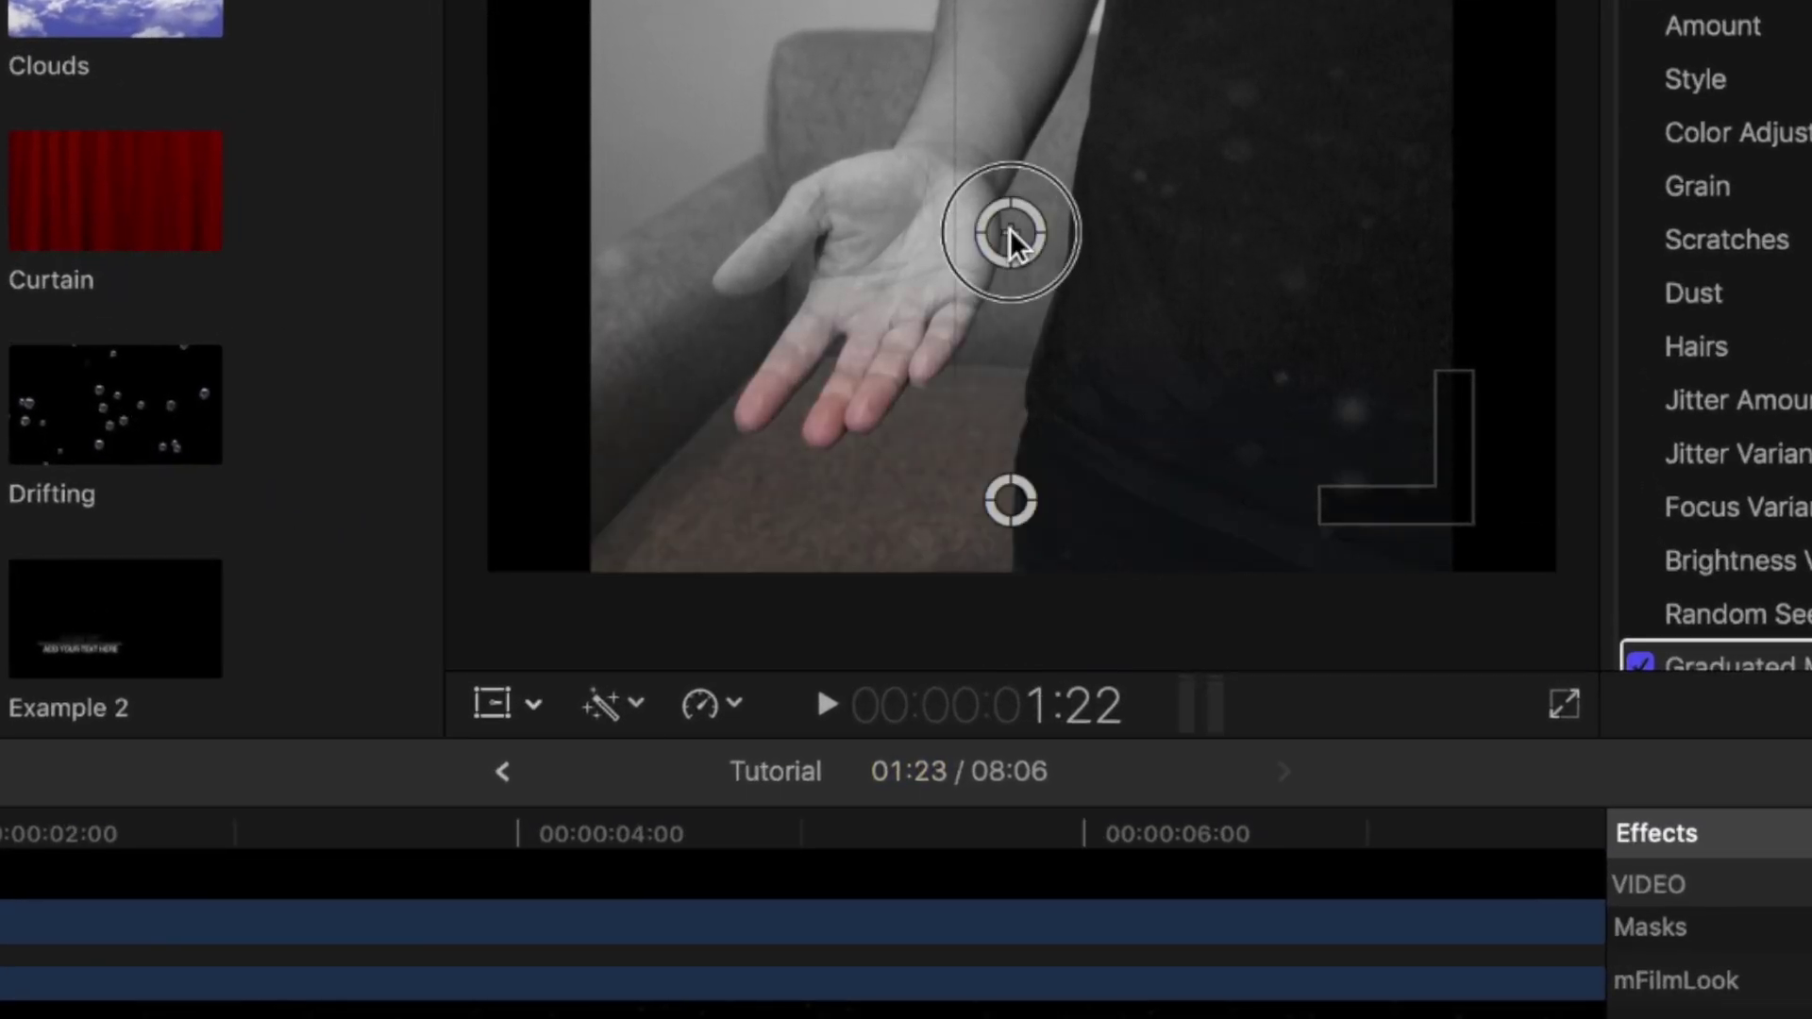
{"action": "left_click_drag", "start_coordinate": [1009, 235], "coordinate": [1017, 9]}
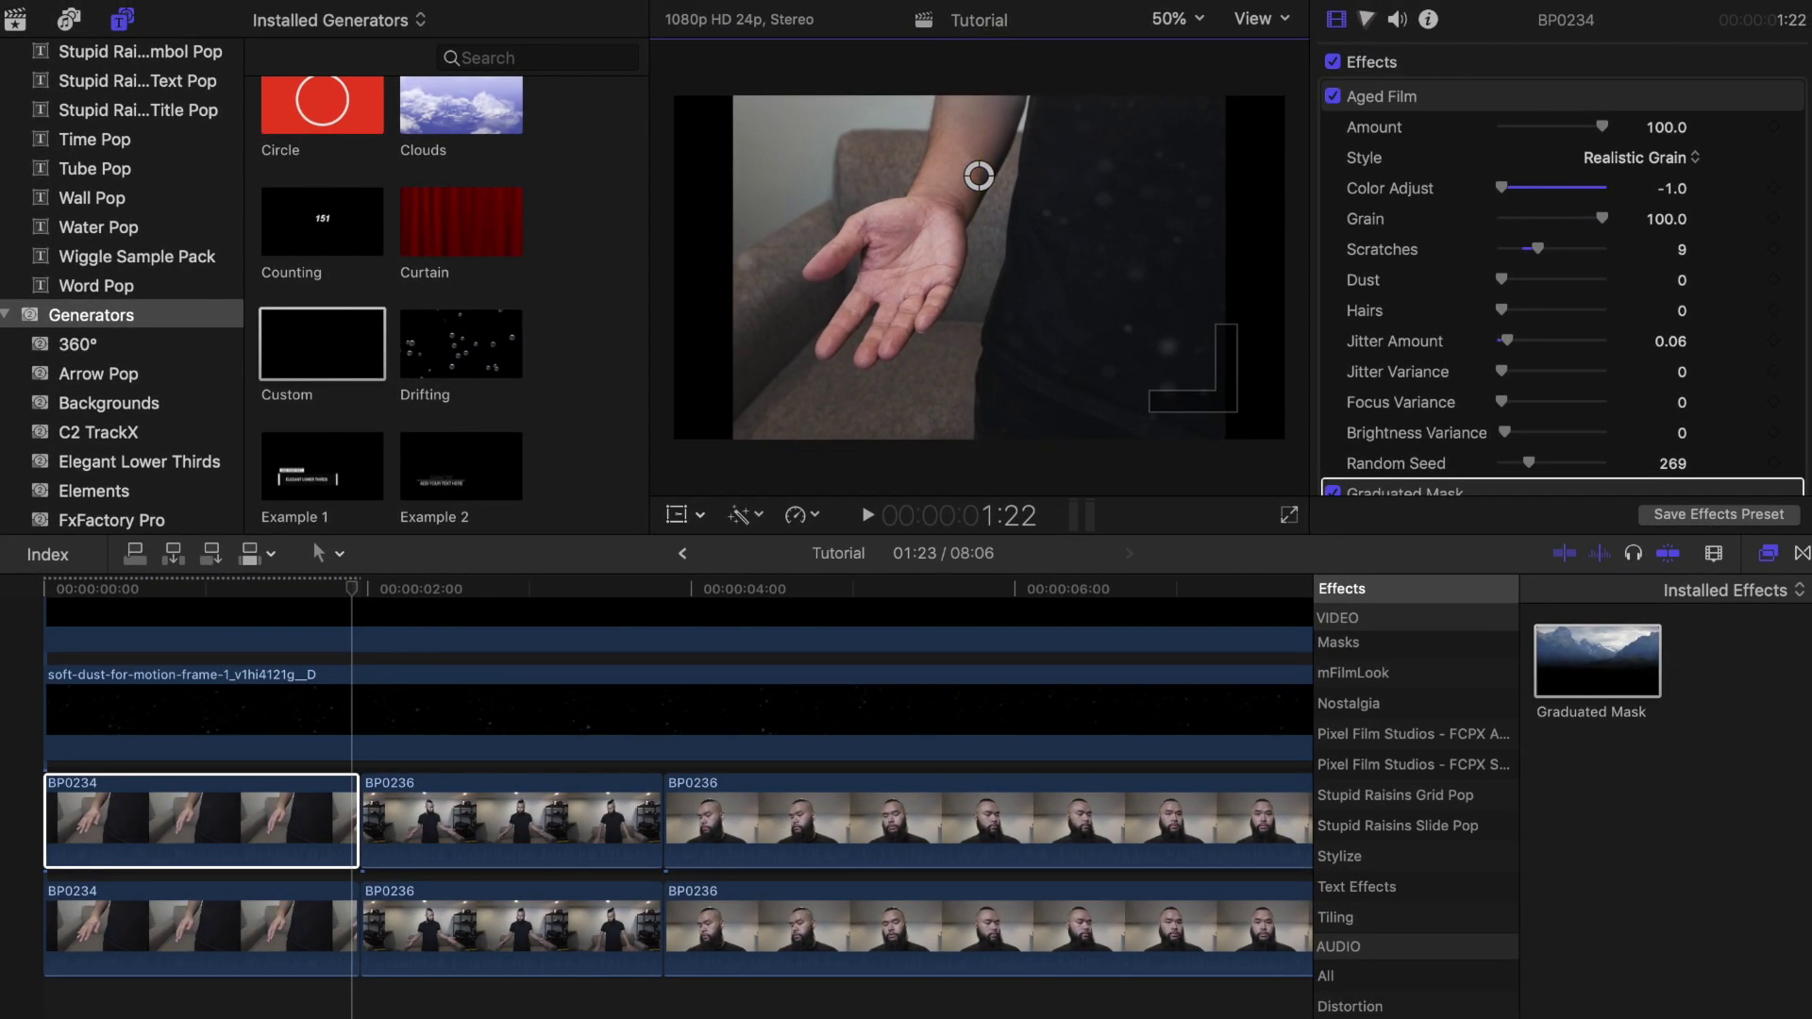
{"action": "left_click", "coordinate": [359, 995]}
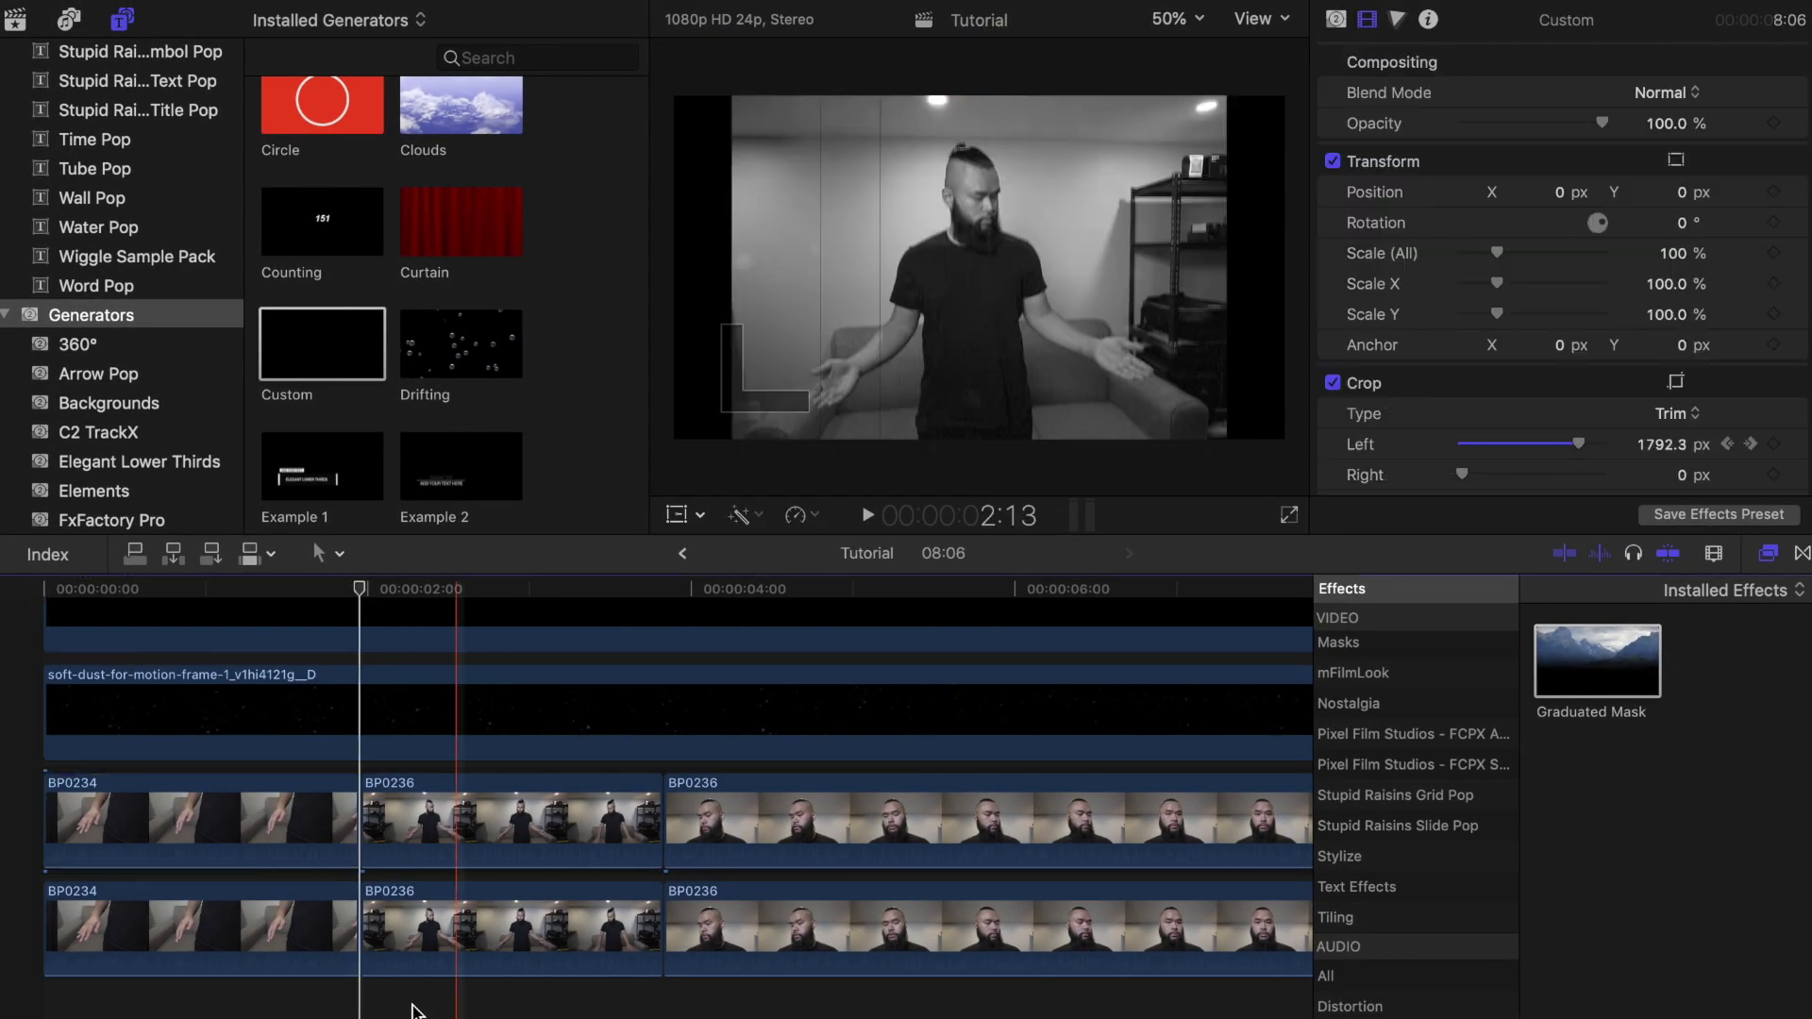
- Add a Graduated Mask to the standing BP0236 clip, keyframe its Center, then shift it to the top
{"action": "left_click_drag", "start_coordinate": [1597, 661], "coordinate": [609, 814]}
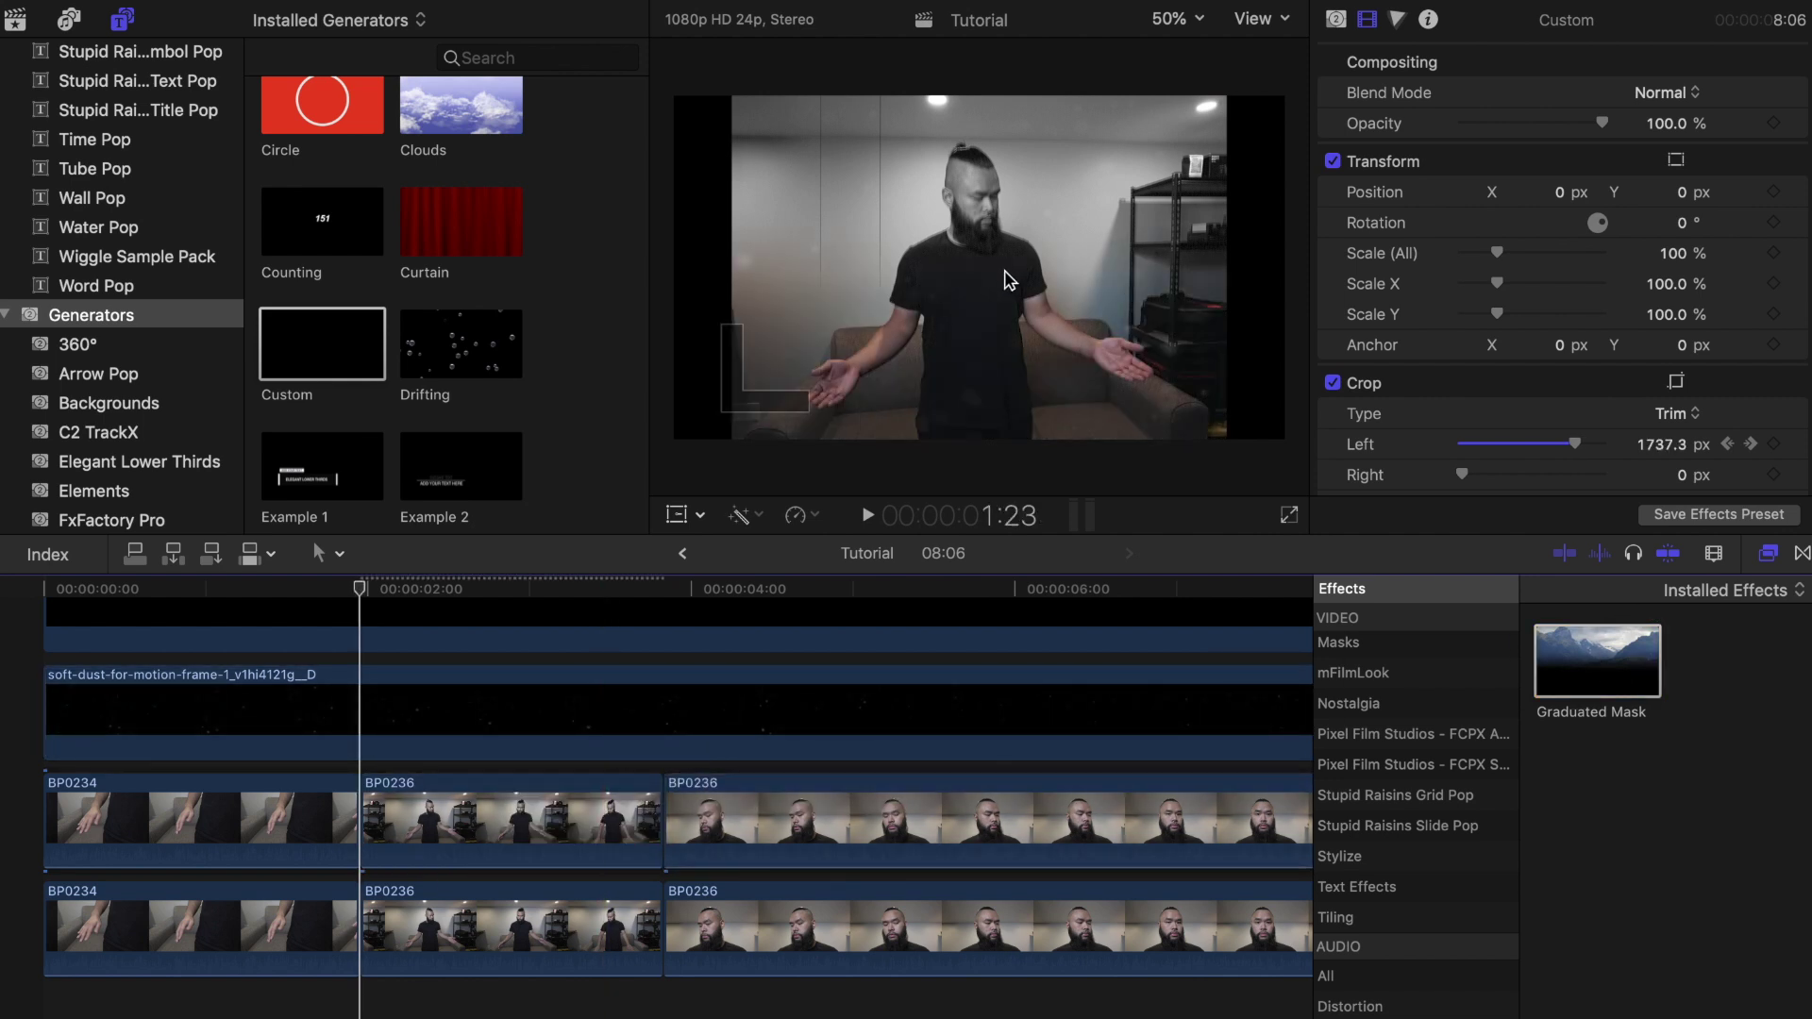
{"action": "left_click", "coordinate": [455, 838]}
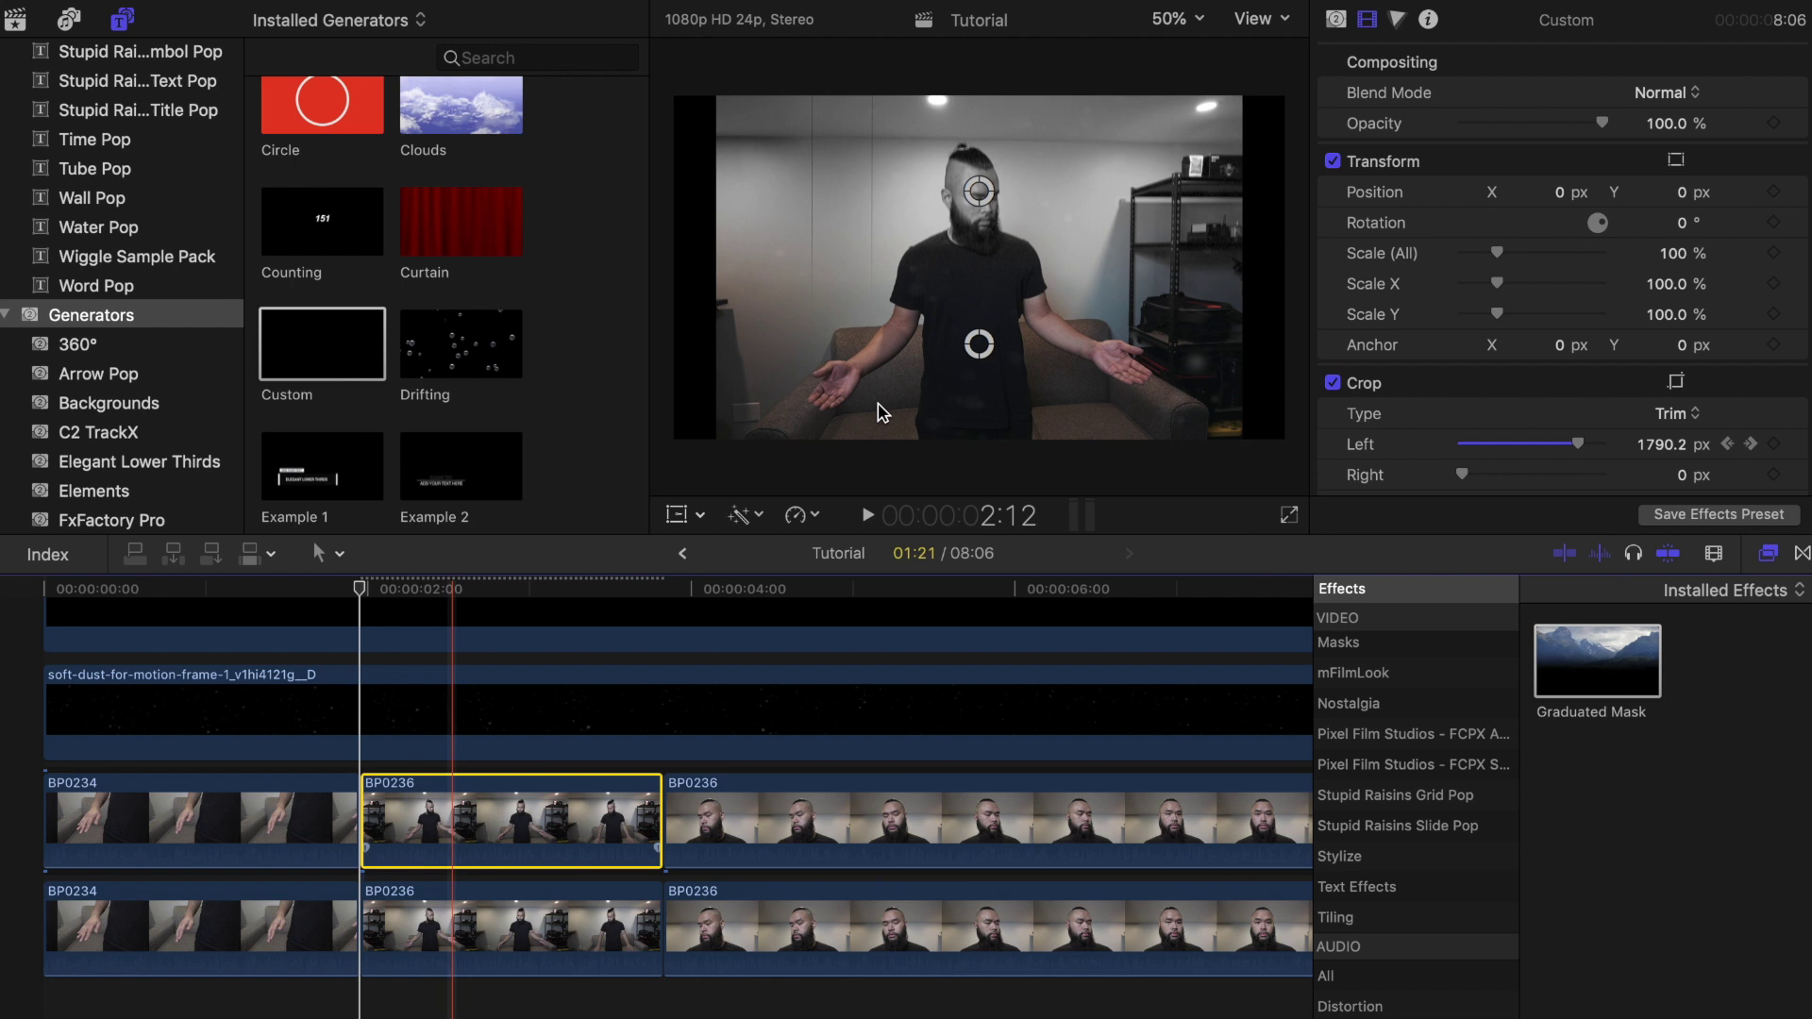
{"action": "left_click_drag", "start_coordinate": [979, 201], "coordinate": [980, 248]}
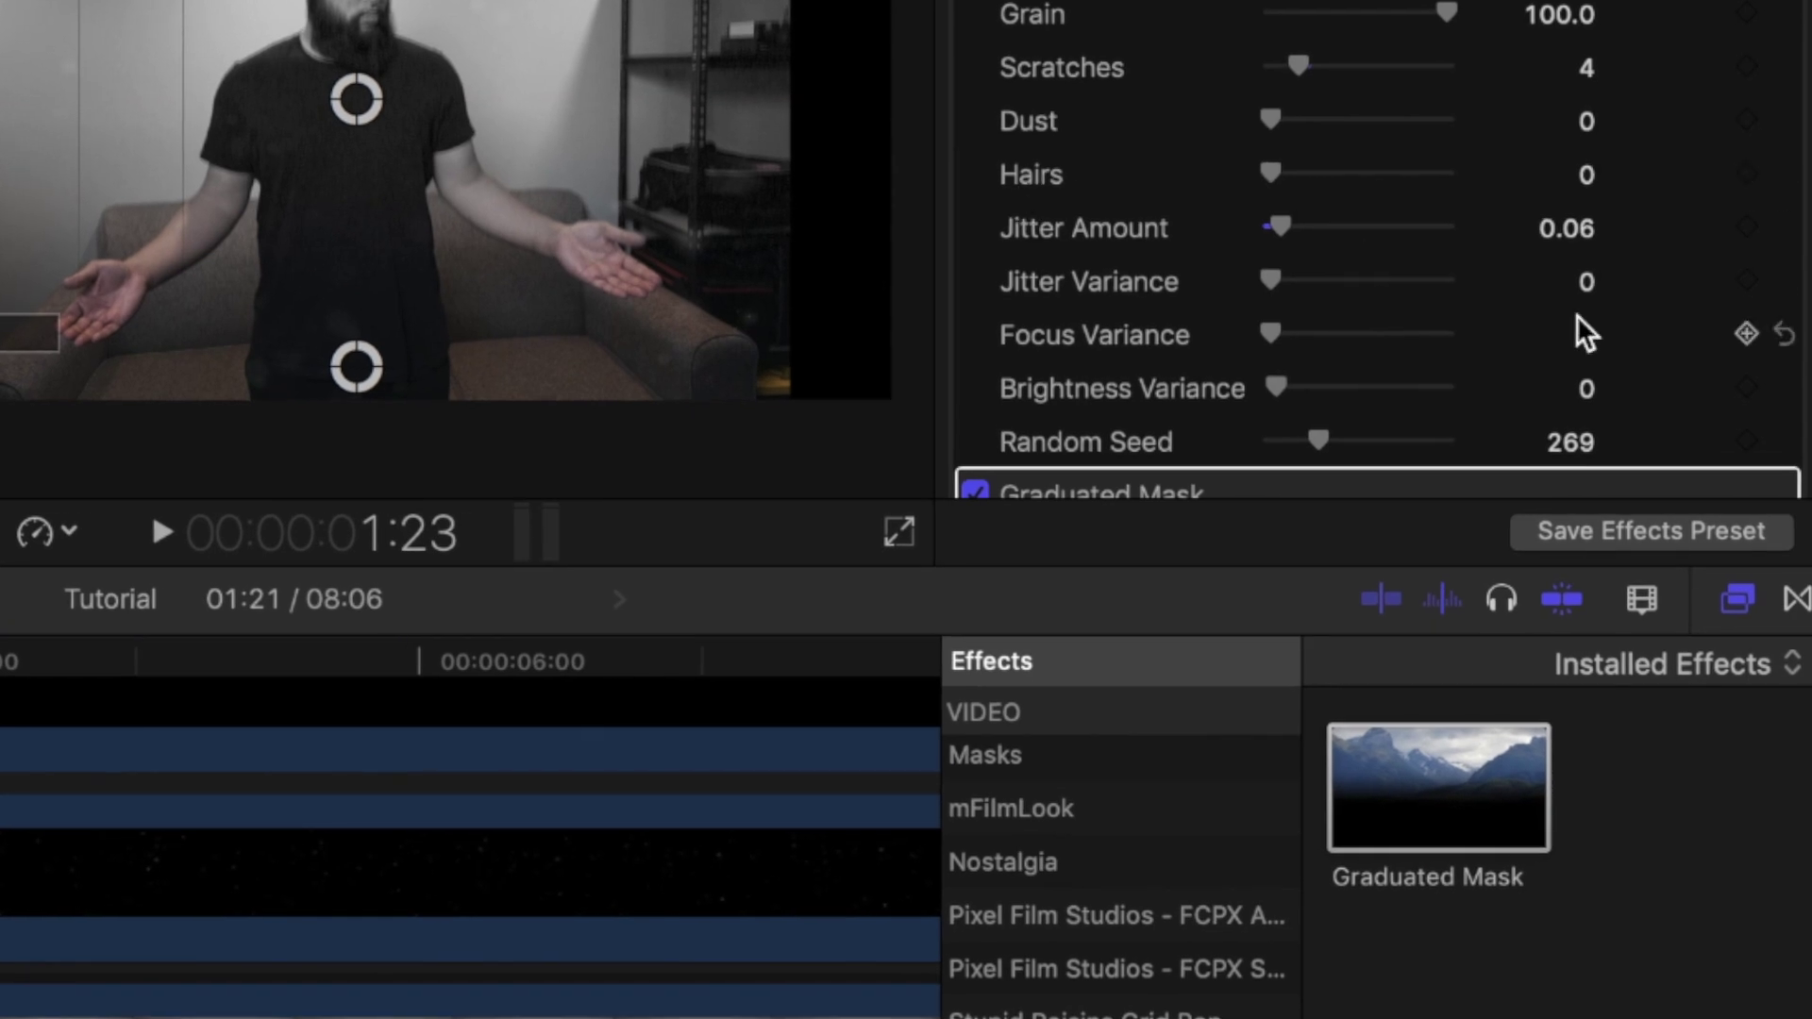
{"action": "scroll", "coordinate": [1577, 334], "scroll_direction": "down", "scroll_amount": 5}
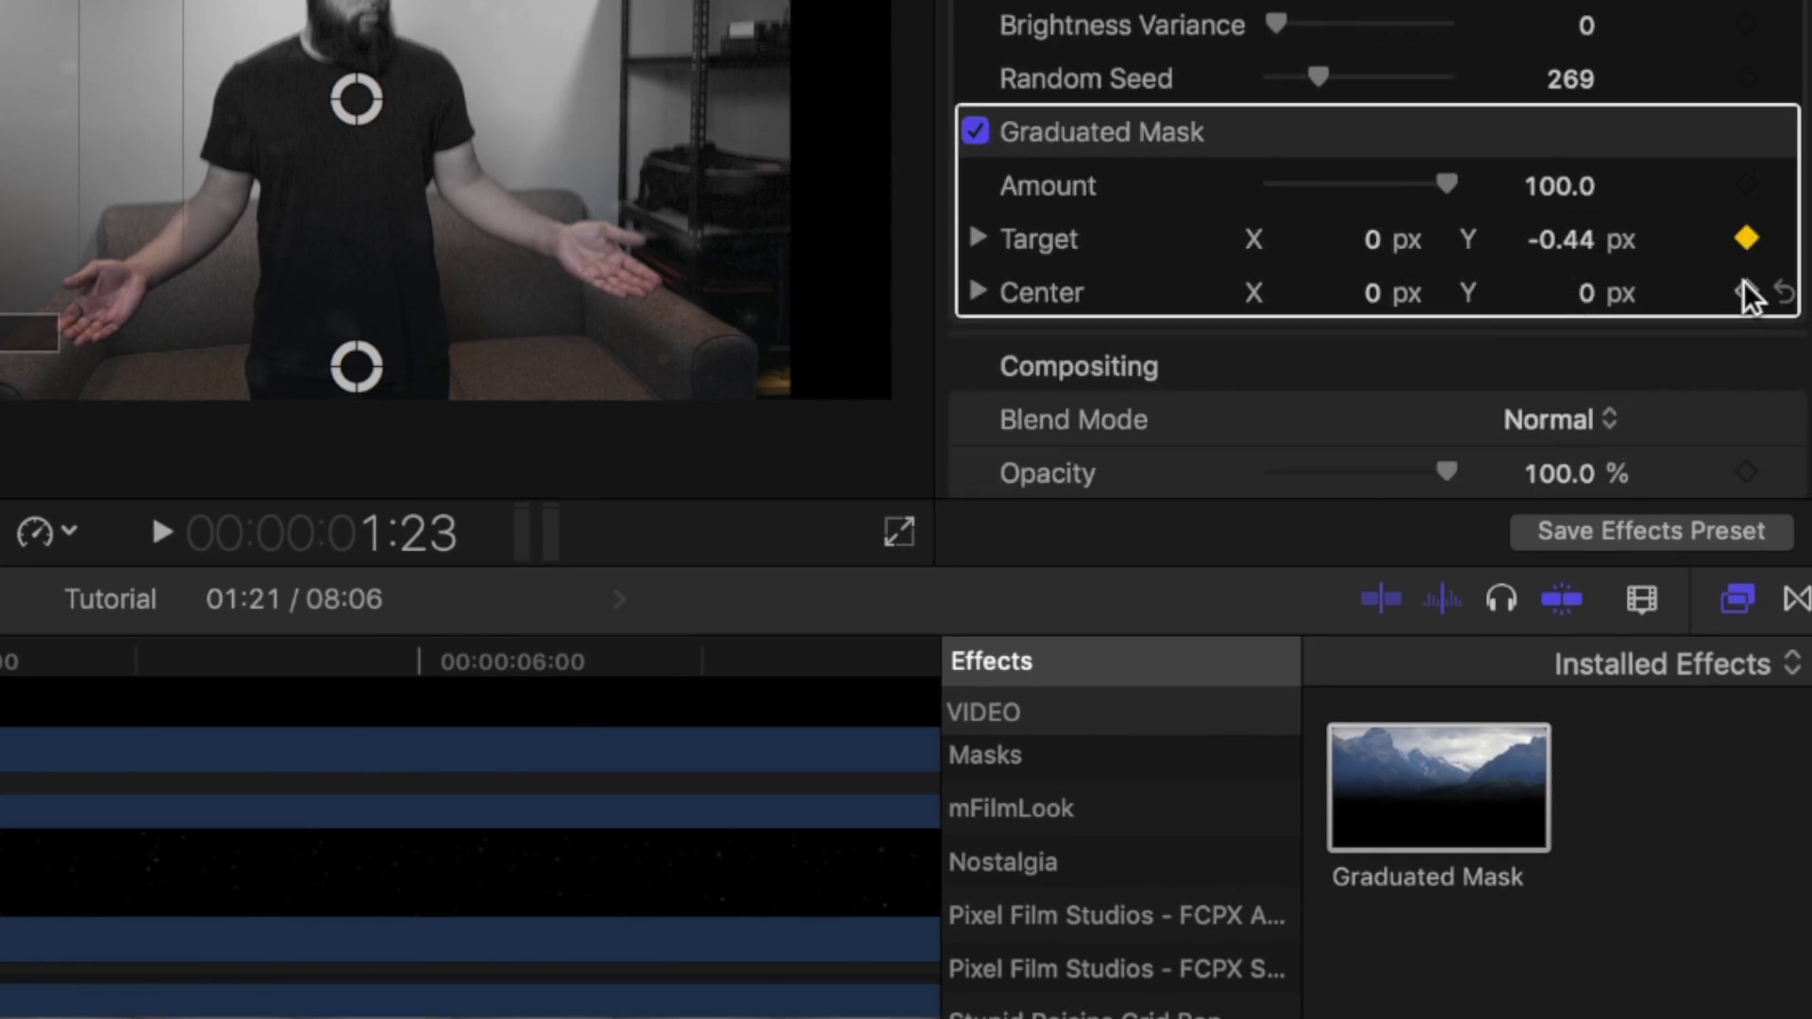
{"action": "left_click", "coordinate": [1744, 290]}
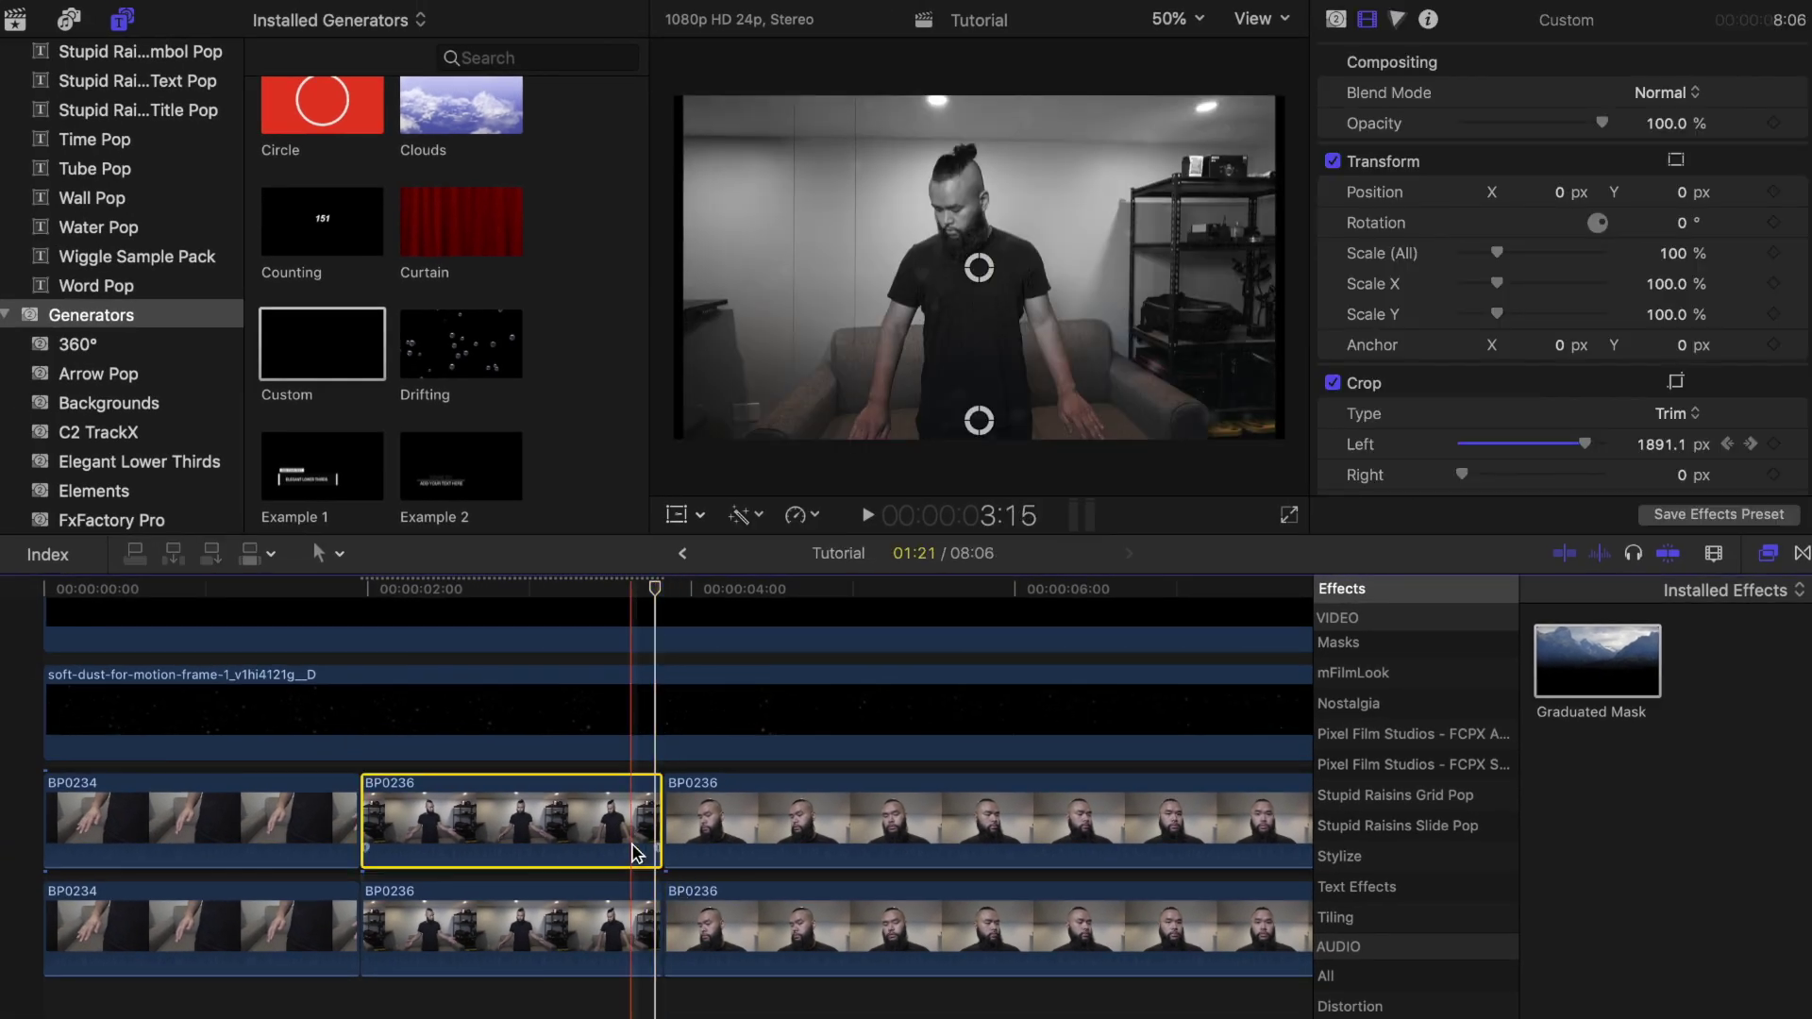
{"action": "left_click_drag", "start_coordinate": [978, 267], "coordinate": [982, 104]}
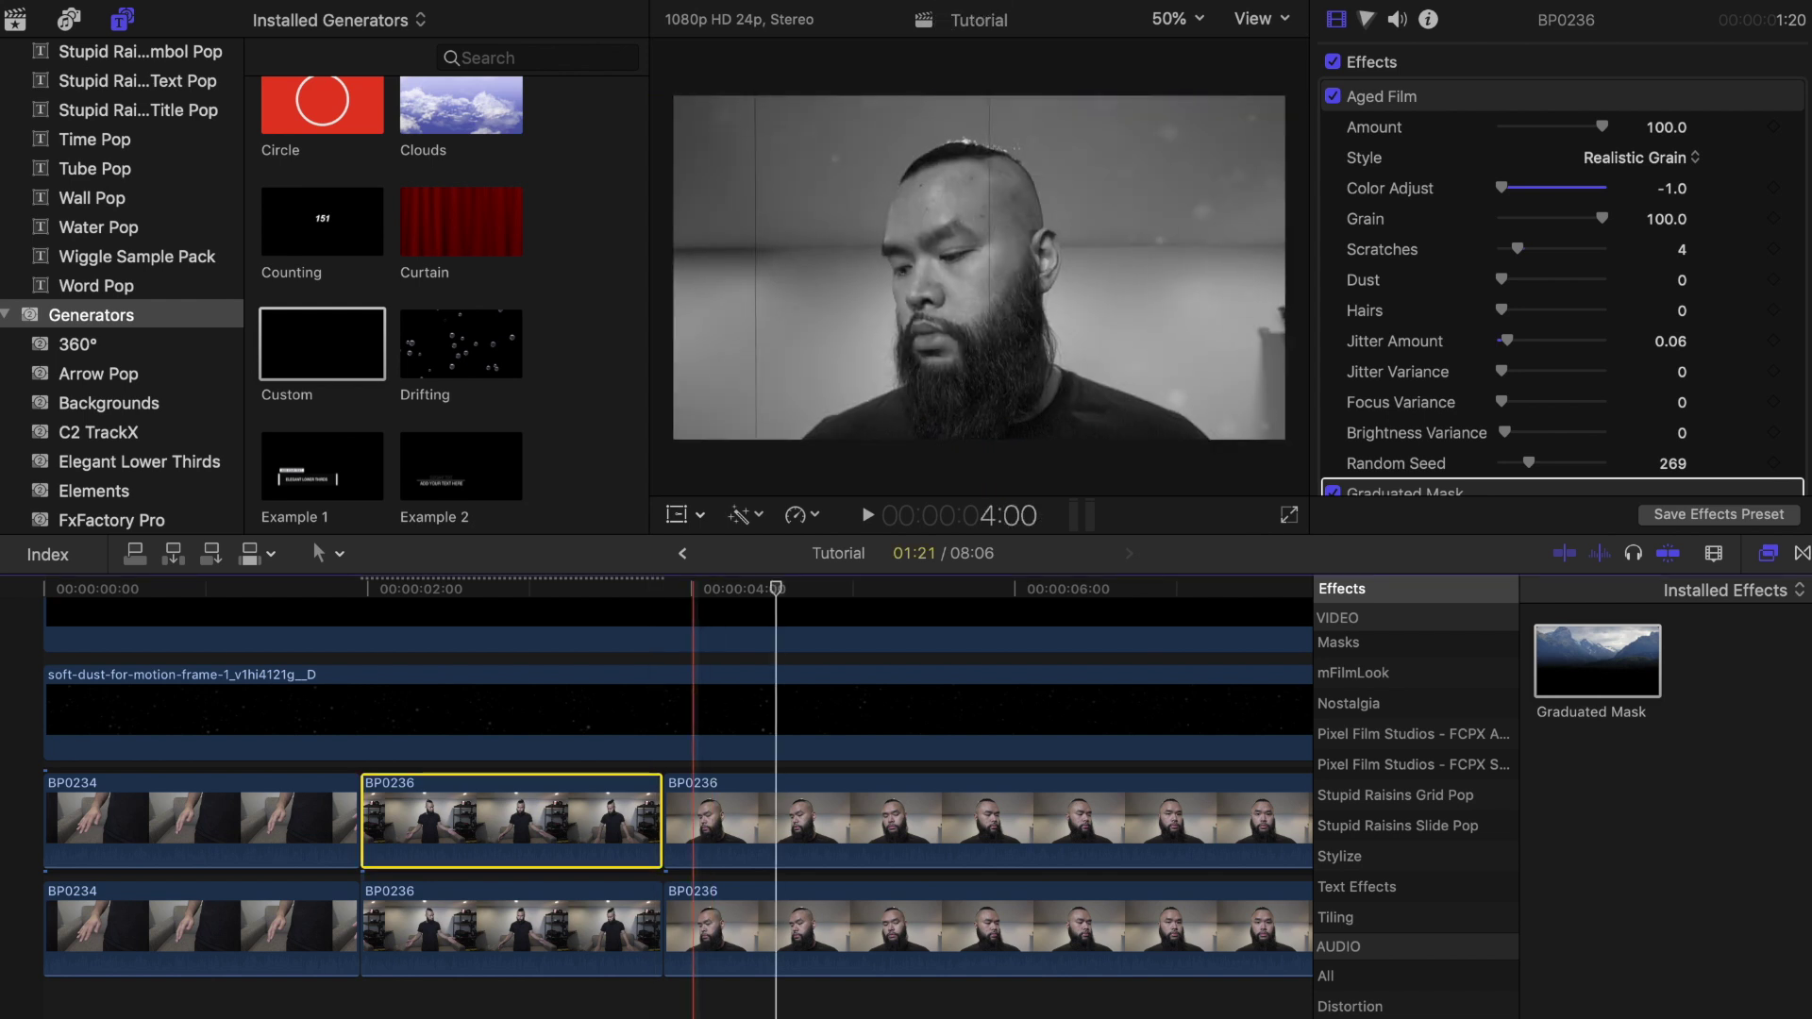
- Add a Graduated Mask to the close-up BP0236 clip and move it at a later frame so the face turns colour
{"action": "left_click", "coordinate": [664, 618]}
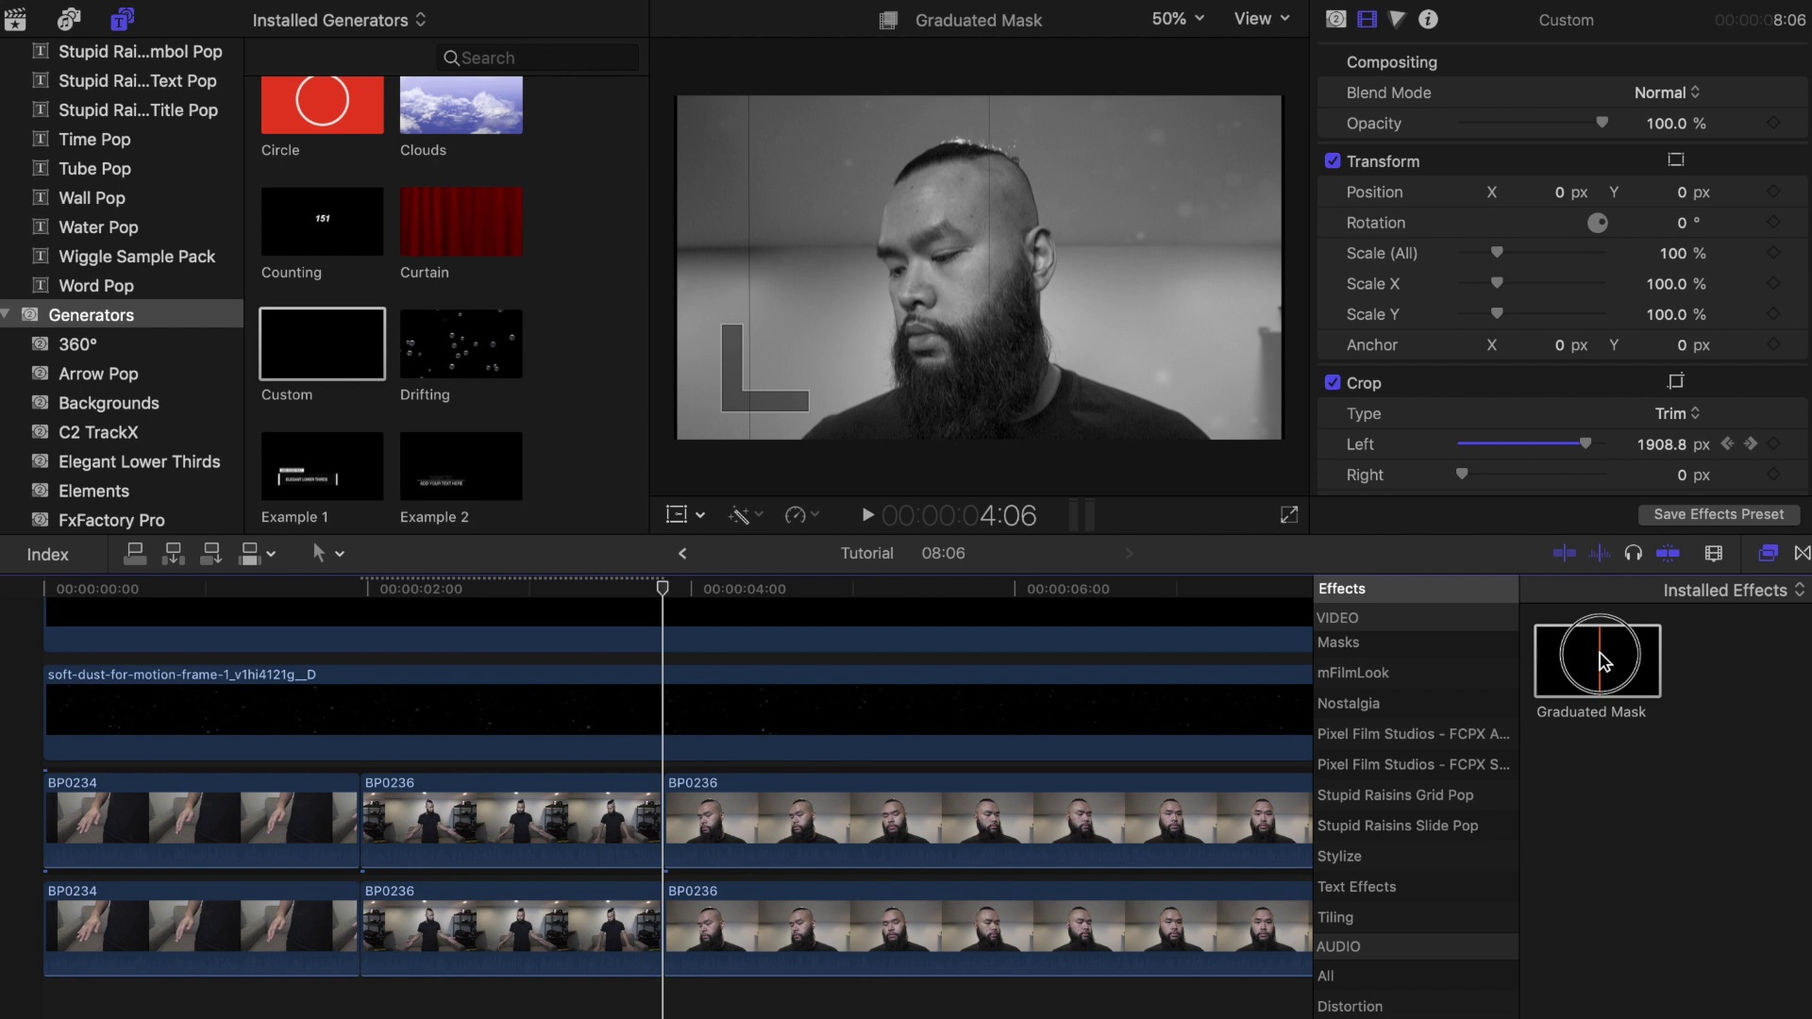
{"action": "left_click_drag", "start_coordinate": [1605, 662], "coordinate": [1123, 831]}
{"action": "left_click", "coordinate": [1123, 830]}
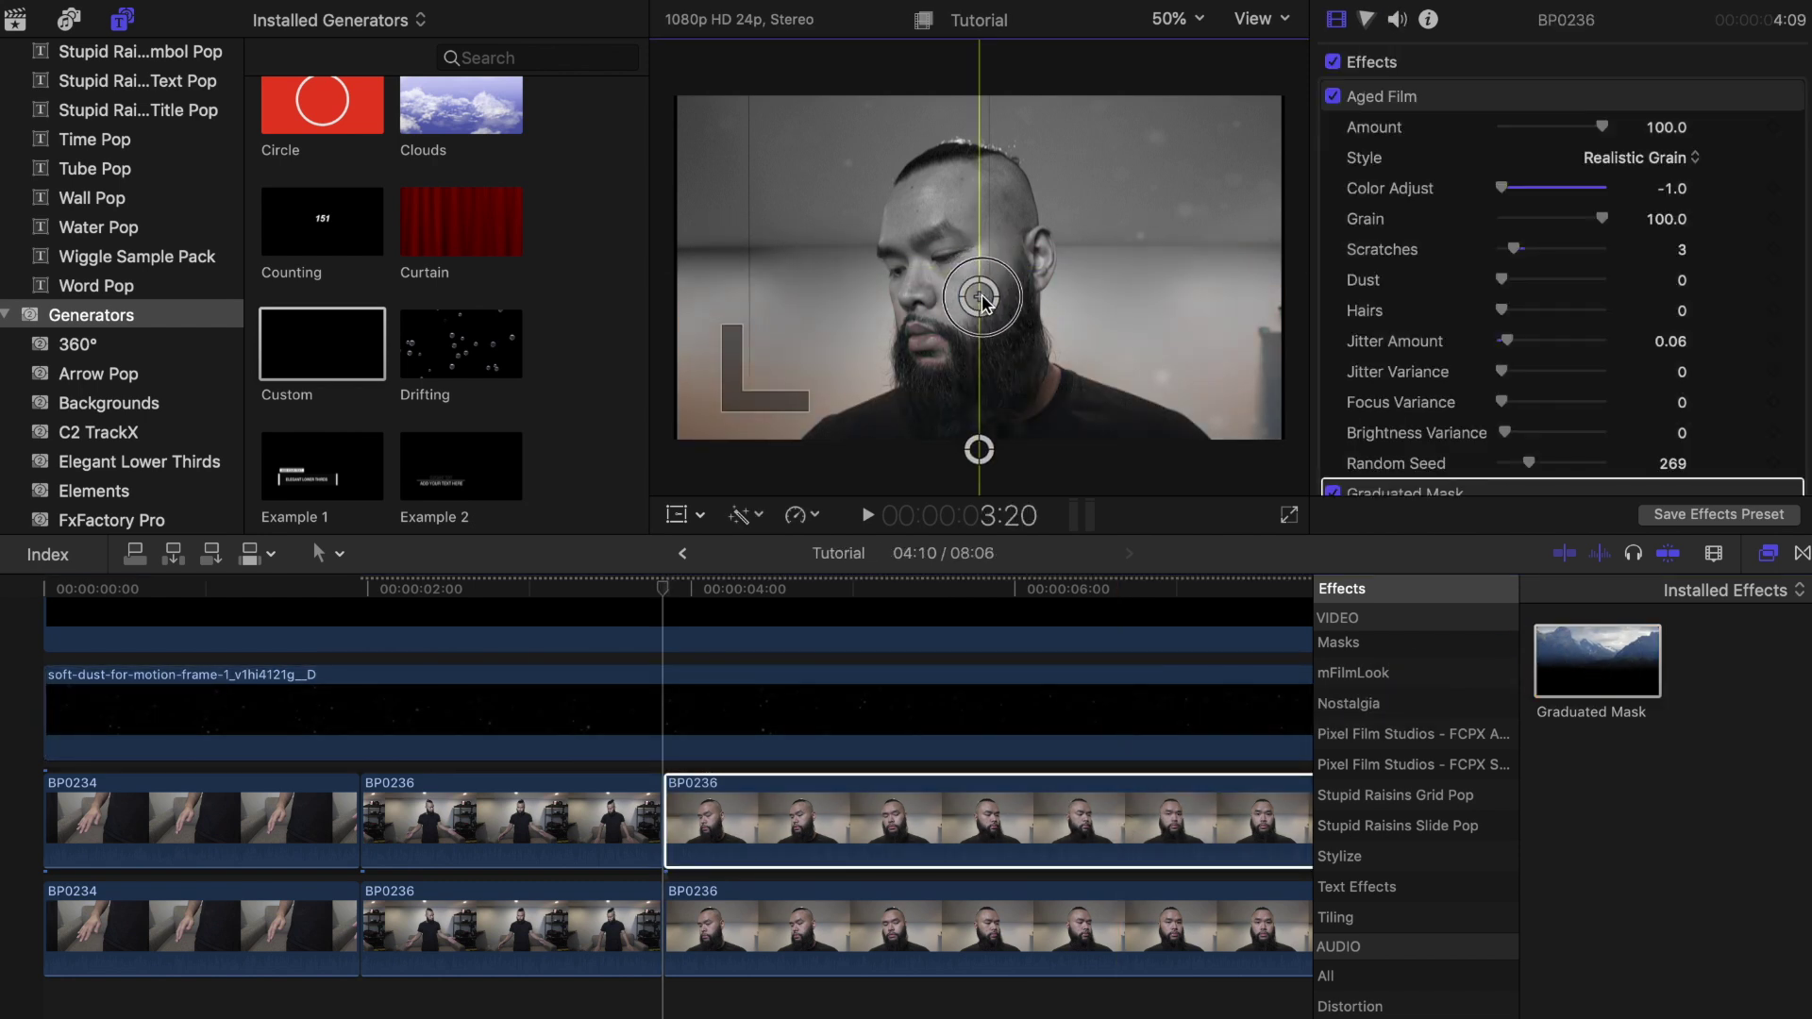
{"action": "scroll", "coordinate": [1668, 320], "scroll_direction": "down", "scroll_amount": 5}
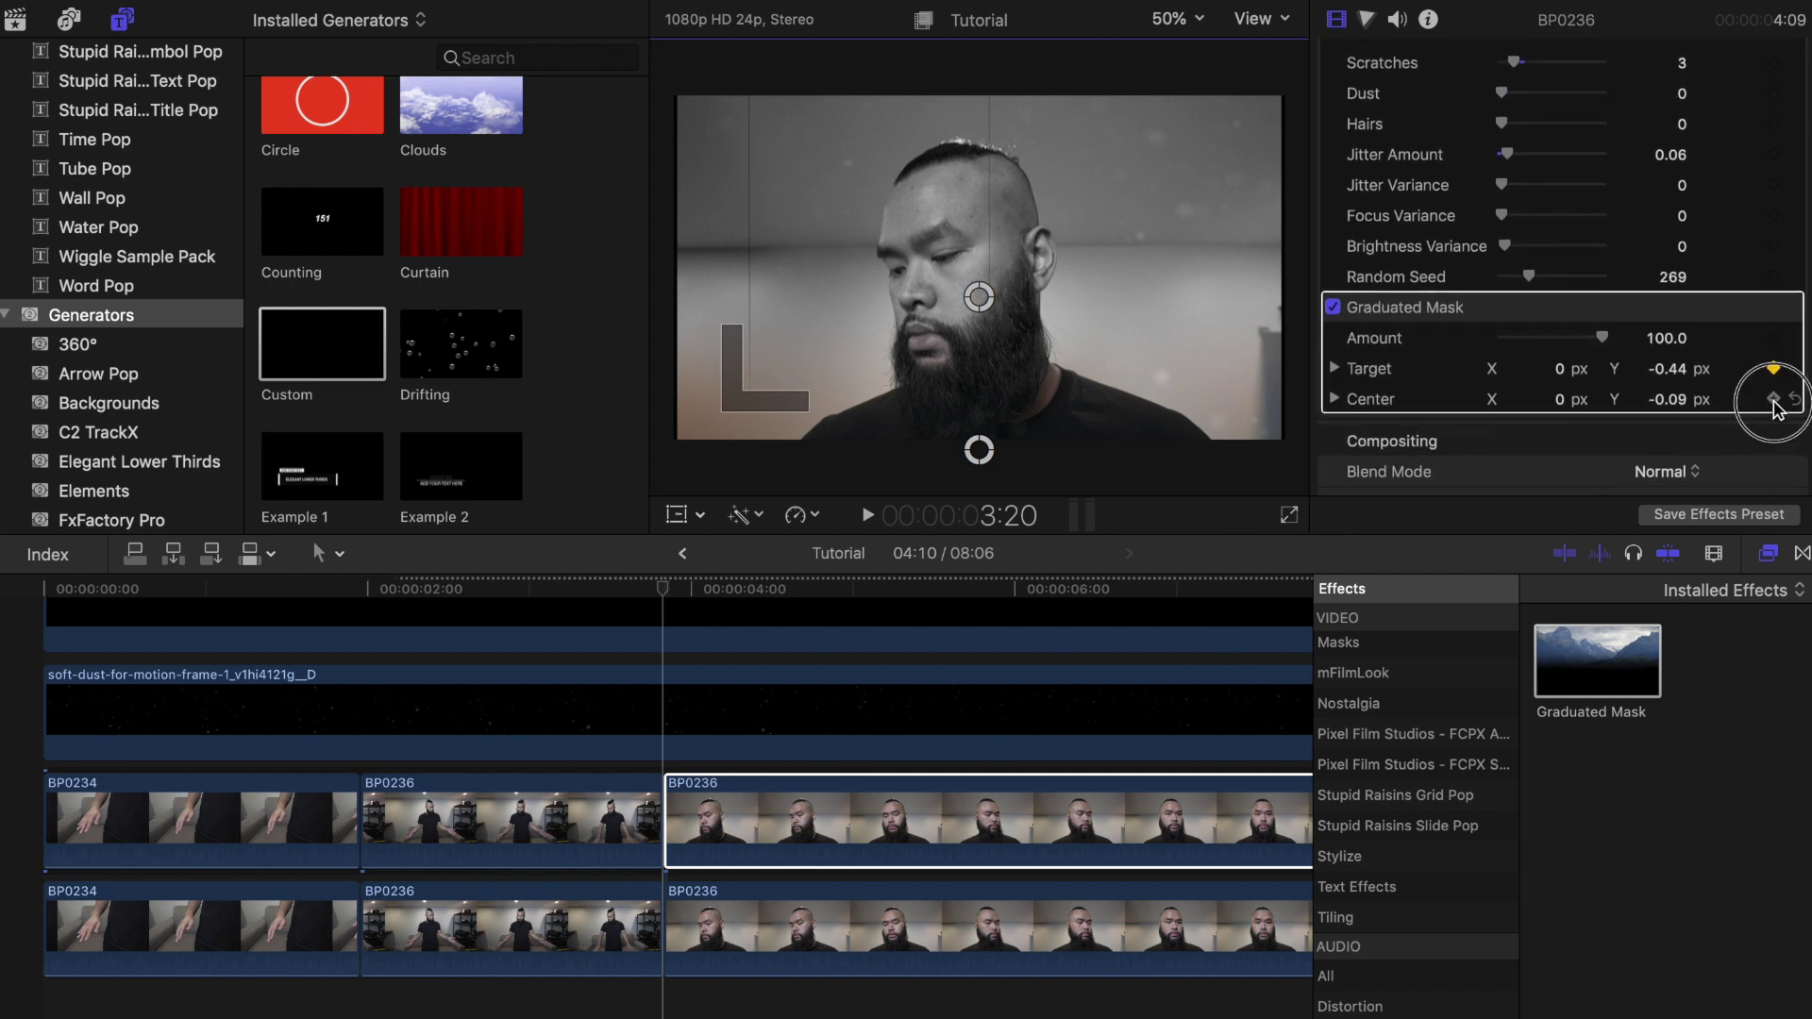
{"action": "scroll", "coordinate": [850, 717], "scroll_direction": "right", "scroll_amount": 3}
{"action": "left_click", "coordinate": [906, 821]}
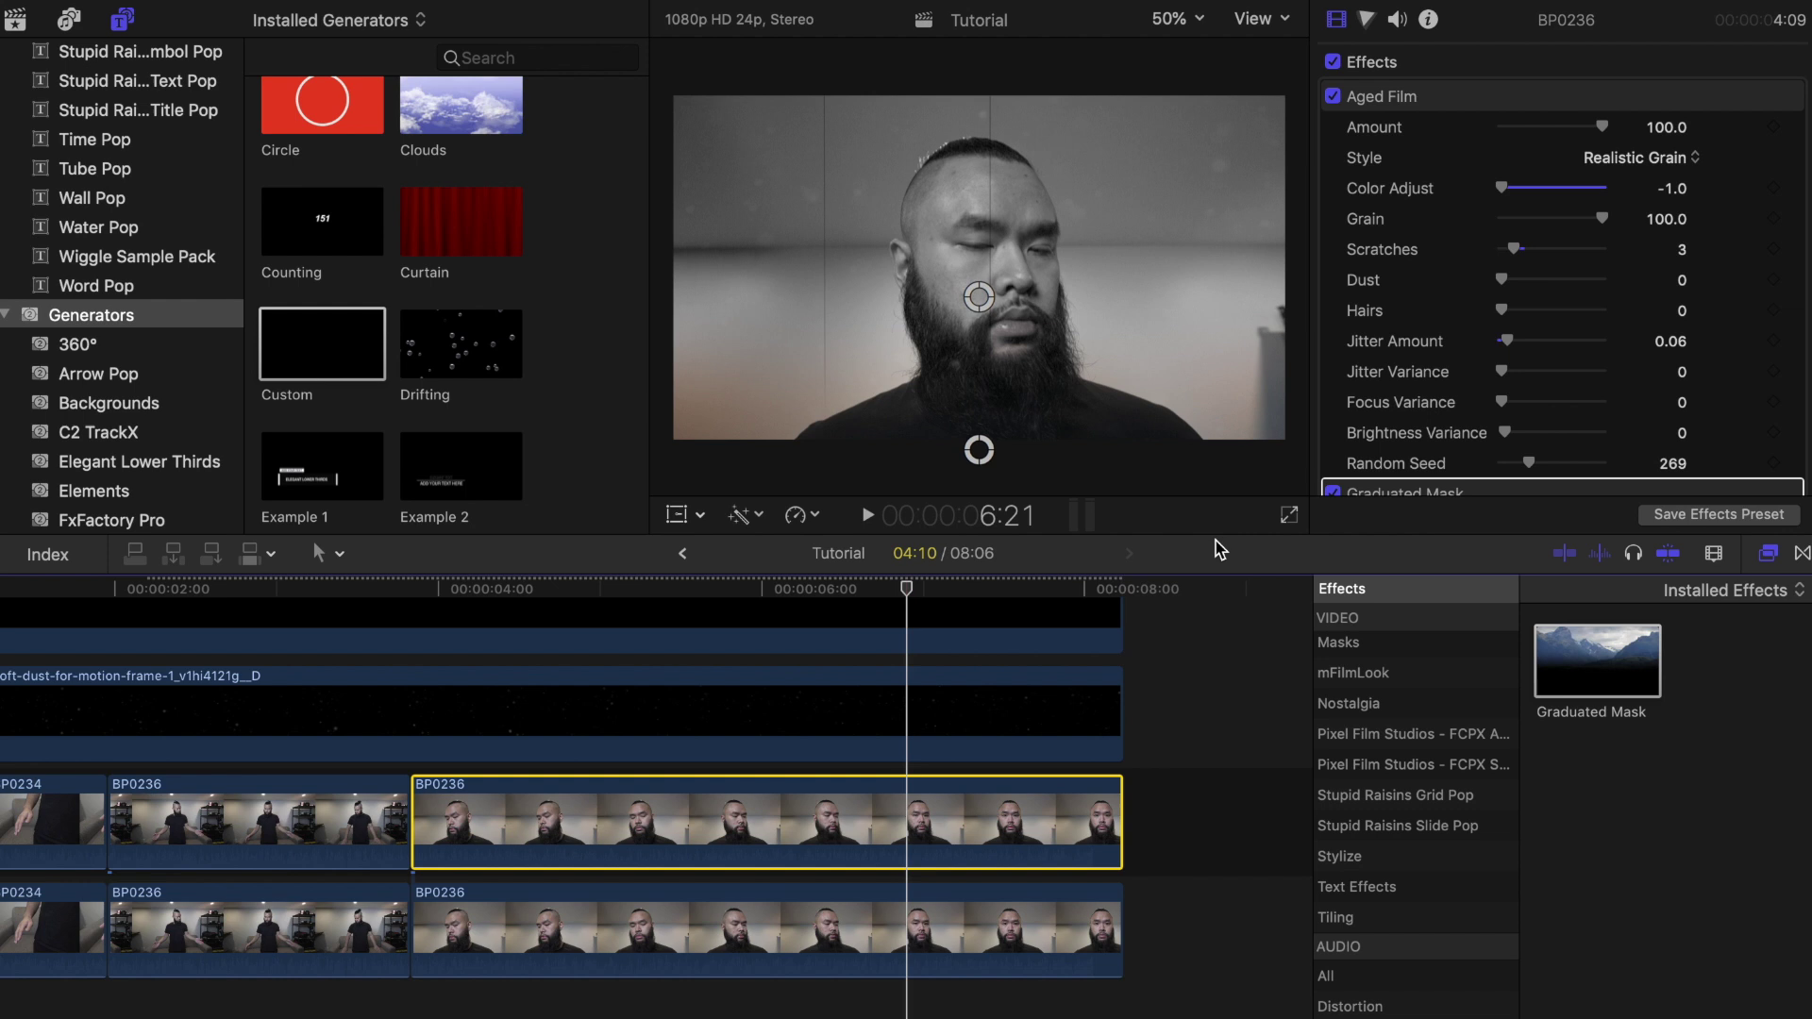
{"action": "left_click_drag", "start_coordinate": [984, 306], "coordinate": [979, 122]}
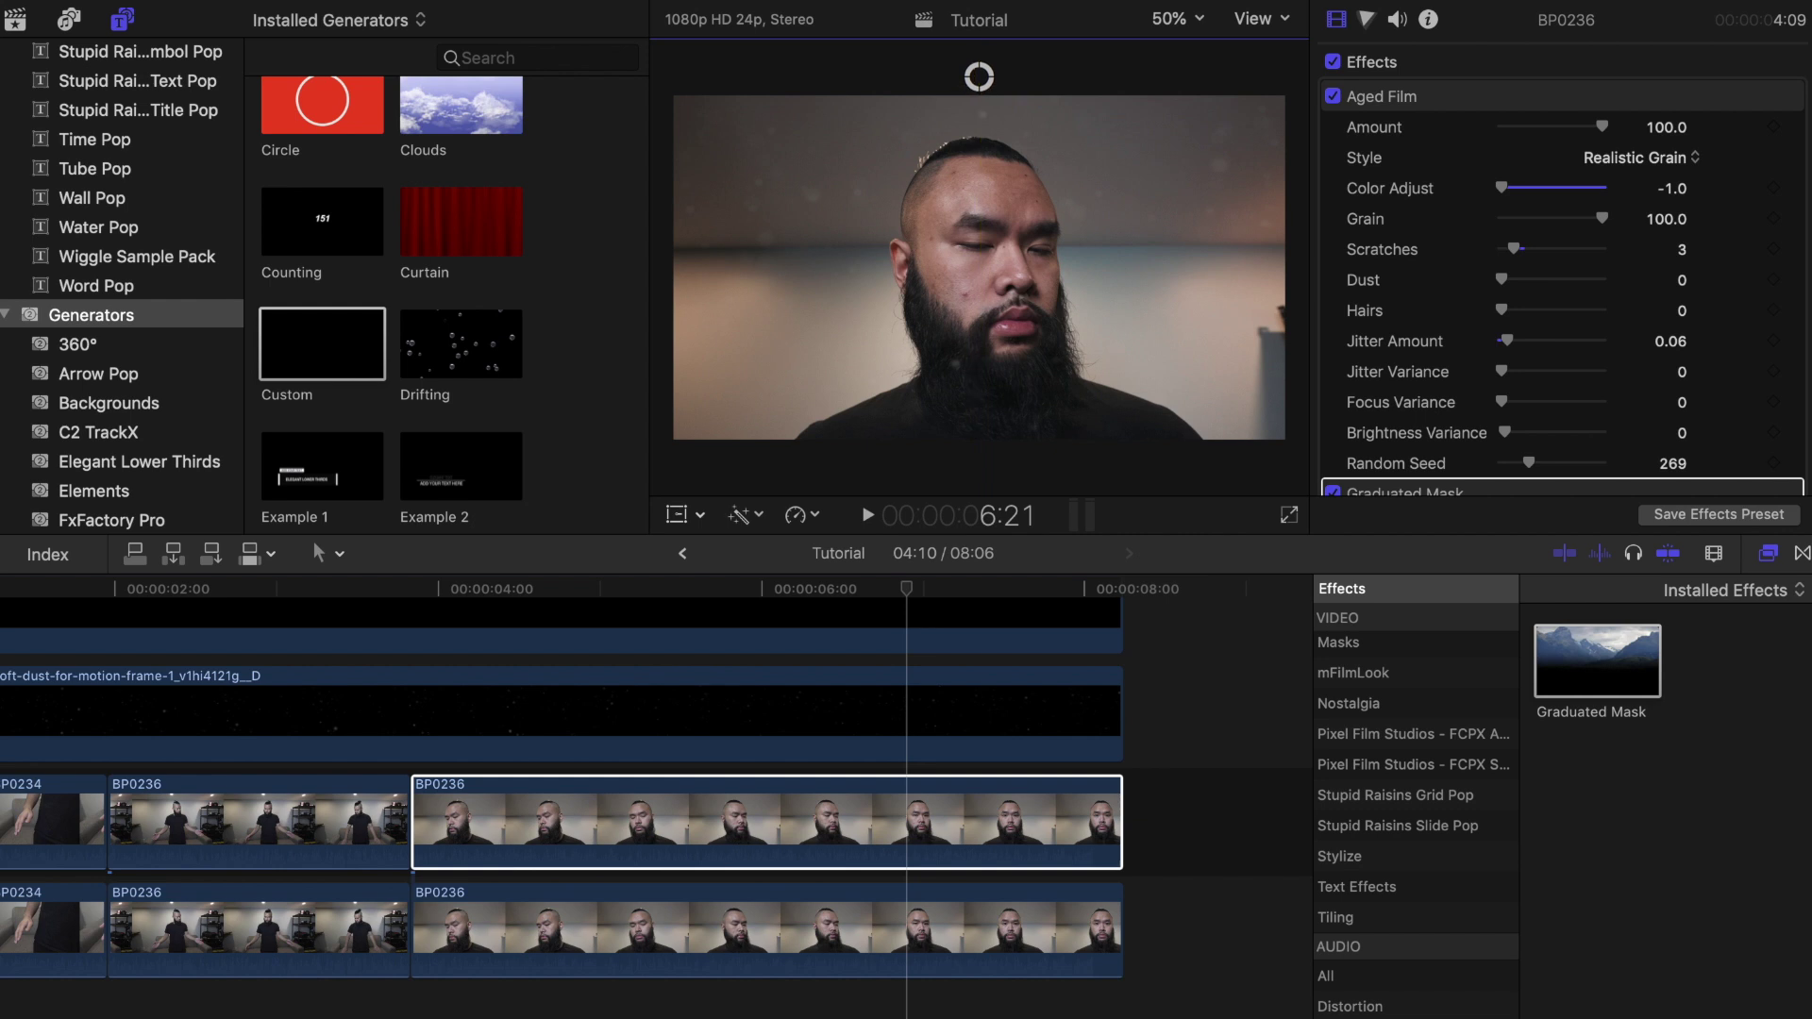
{"action": "left_click", "coordinate": [510, 840]}
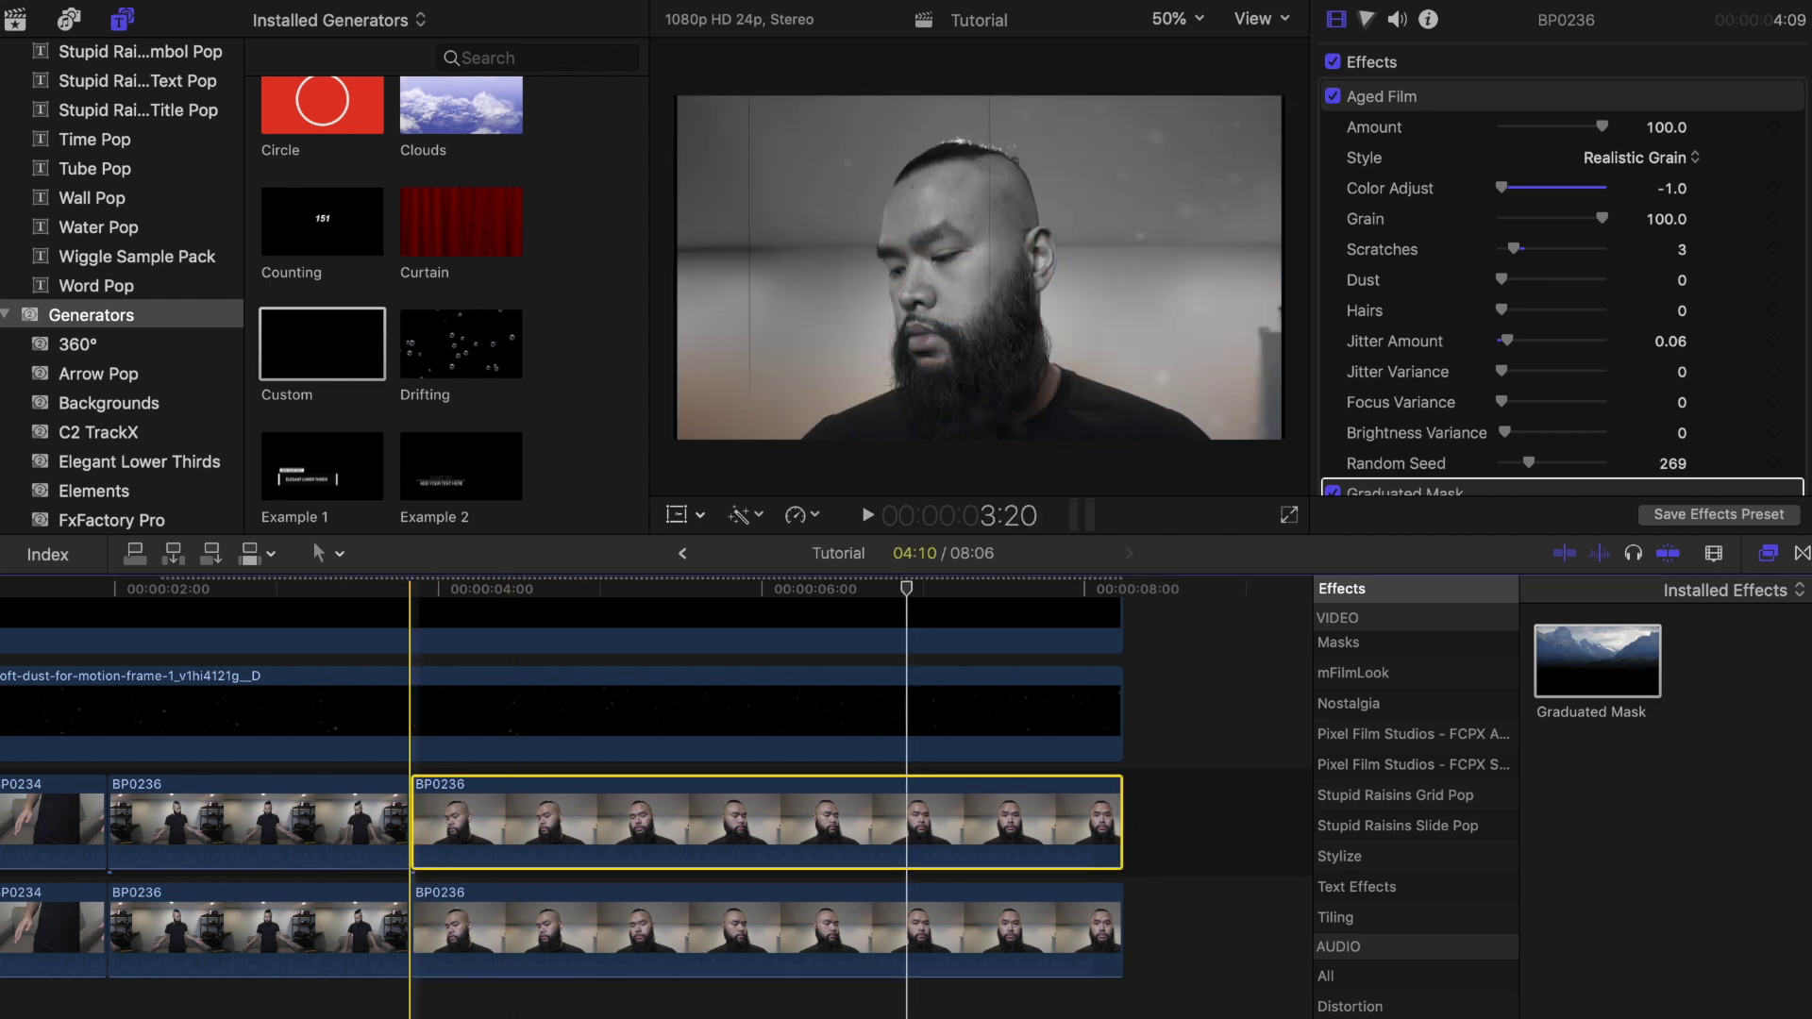
- Lengthen the lower standing BP0236 clip by 1:17 and place it at the end of the storyline
{"action": "left_click_drag", "start_coordinate": [408, 944], "coordinate": [755, 934]}
{"action": "left_click_drag", "start_coordinate": [408, 929], "coordinate": [1143, 866]}
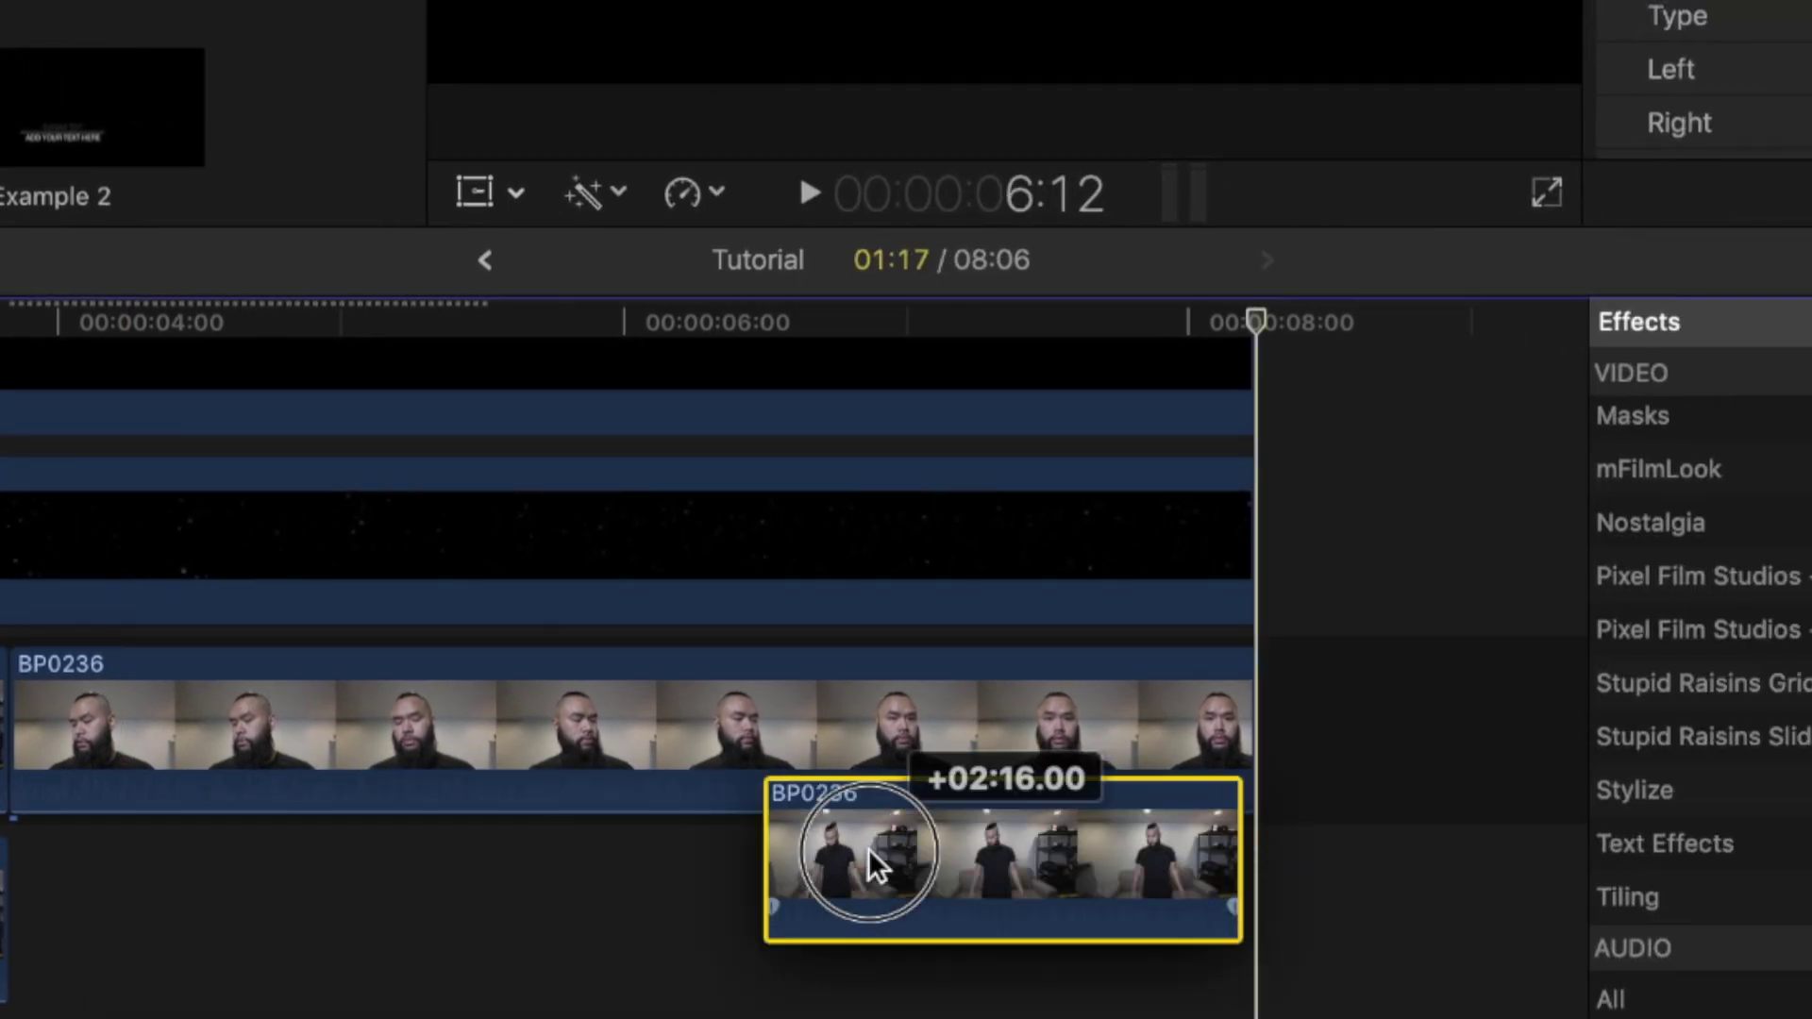
{"action": "left_click_drag", "start_coordinate": [873, 863], "coordinate": [1412, 756]}
{"action": "key", "text": "space"}
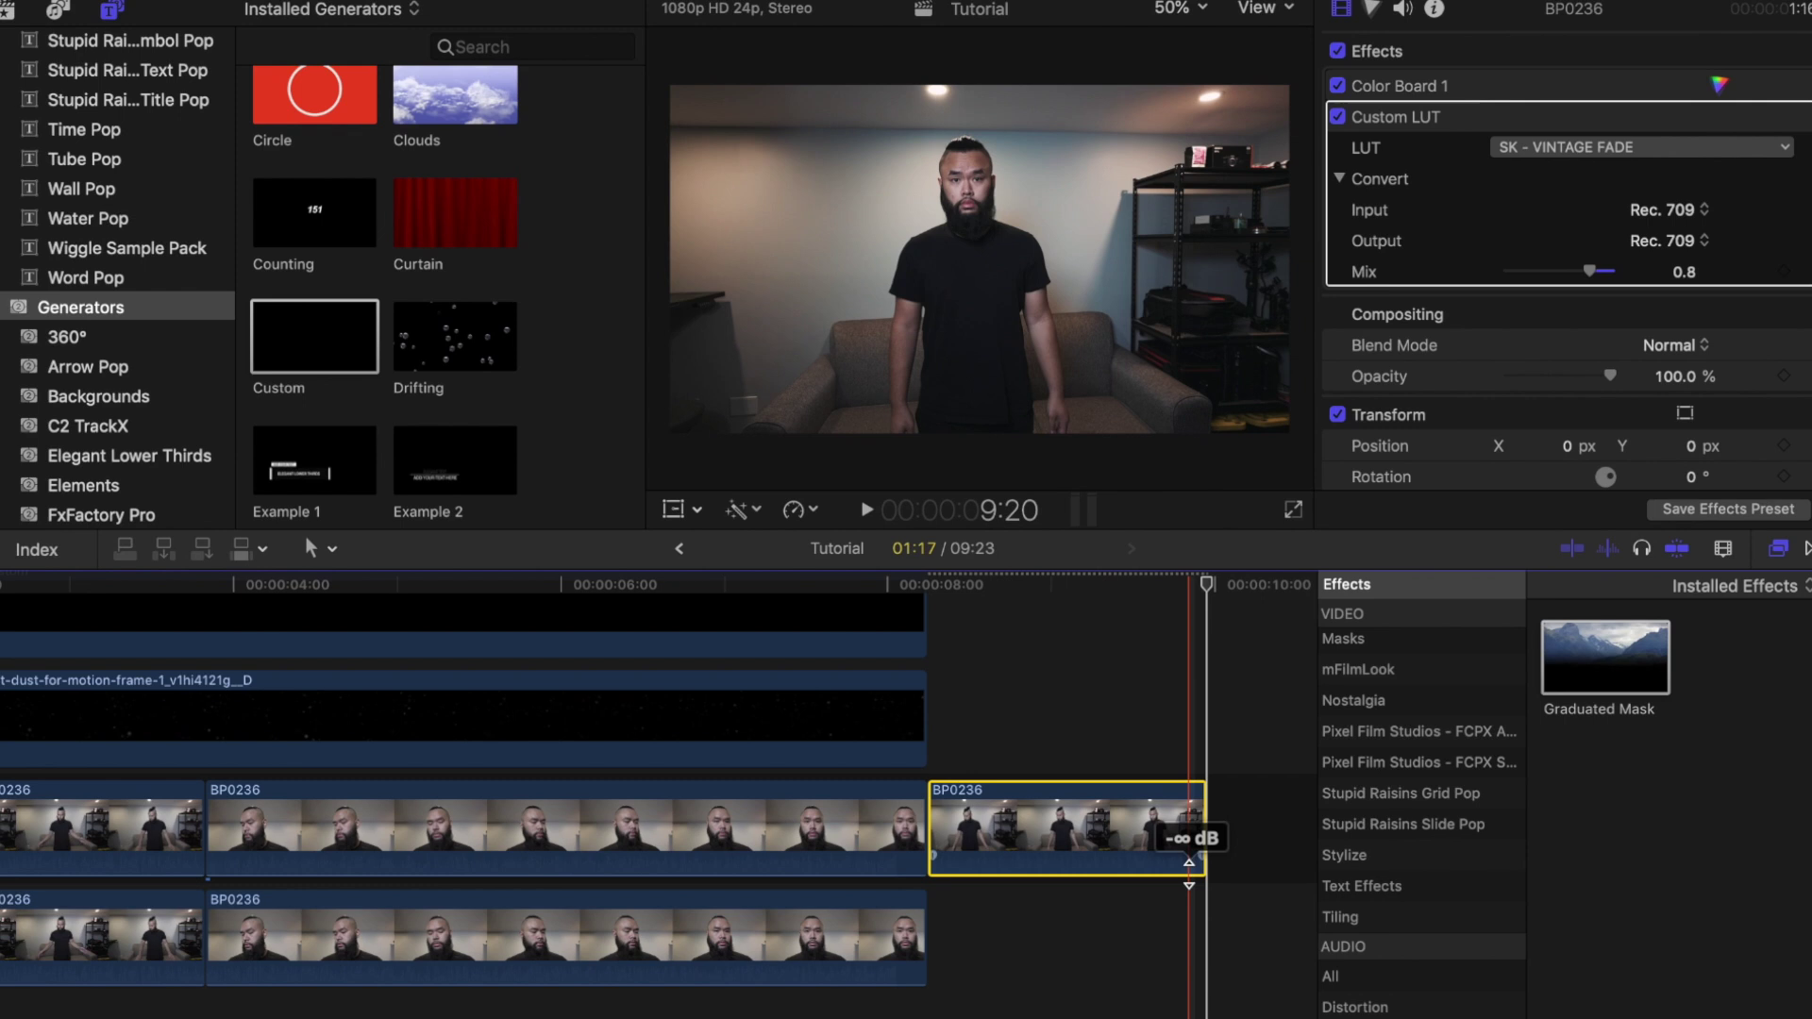
- Add a Cross Dissolve to the dust overlay's end and delete the one at its start
{"action": "left_click", "coordinate": [1803, 553]}
{"action": "left_click_drag", "start_coordinate": [1597, 660], "coordinate": [944, 812]}
{"action": "scroll", "coordinate": [836, 819], "scroll_direction": "left", "scroll_amount": 5}
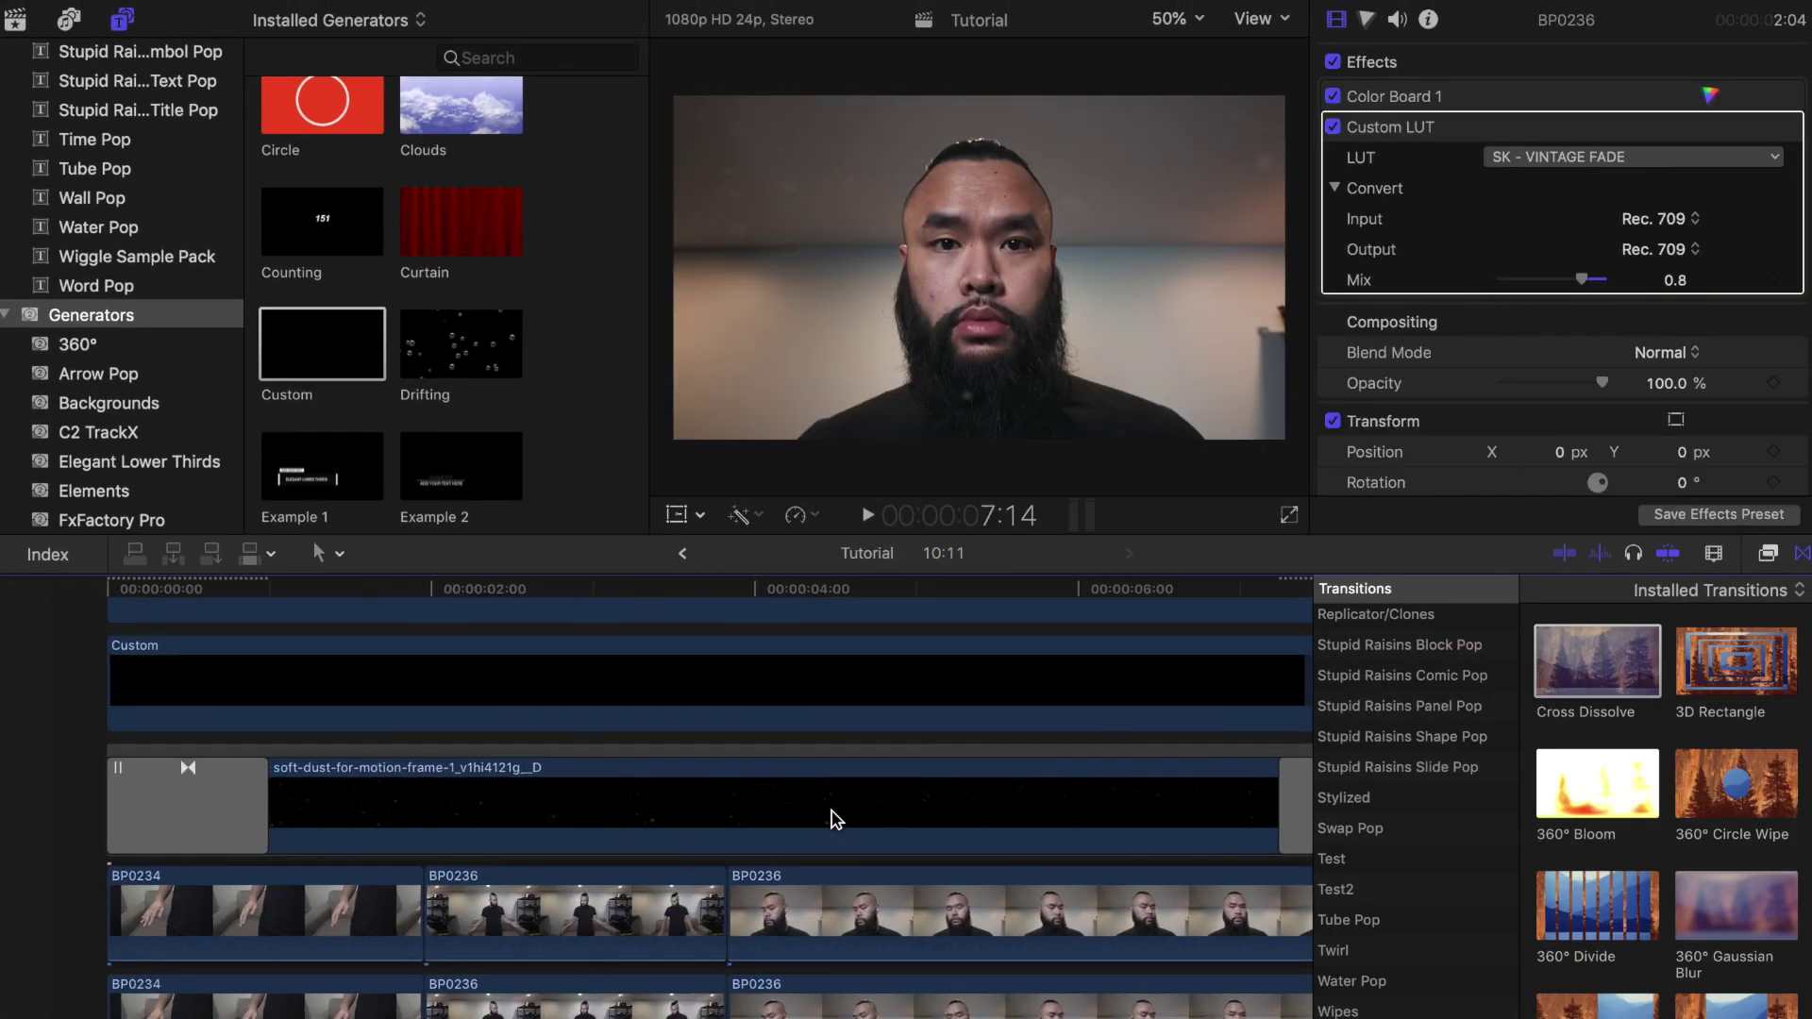
{"action": "left_click", "coordinate": [157, 818]}
{"action": "key", "text": "Delete"}
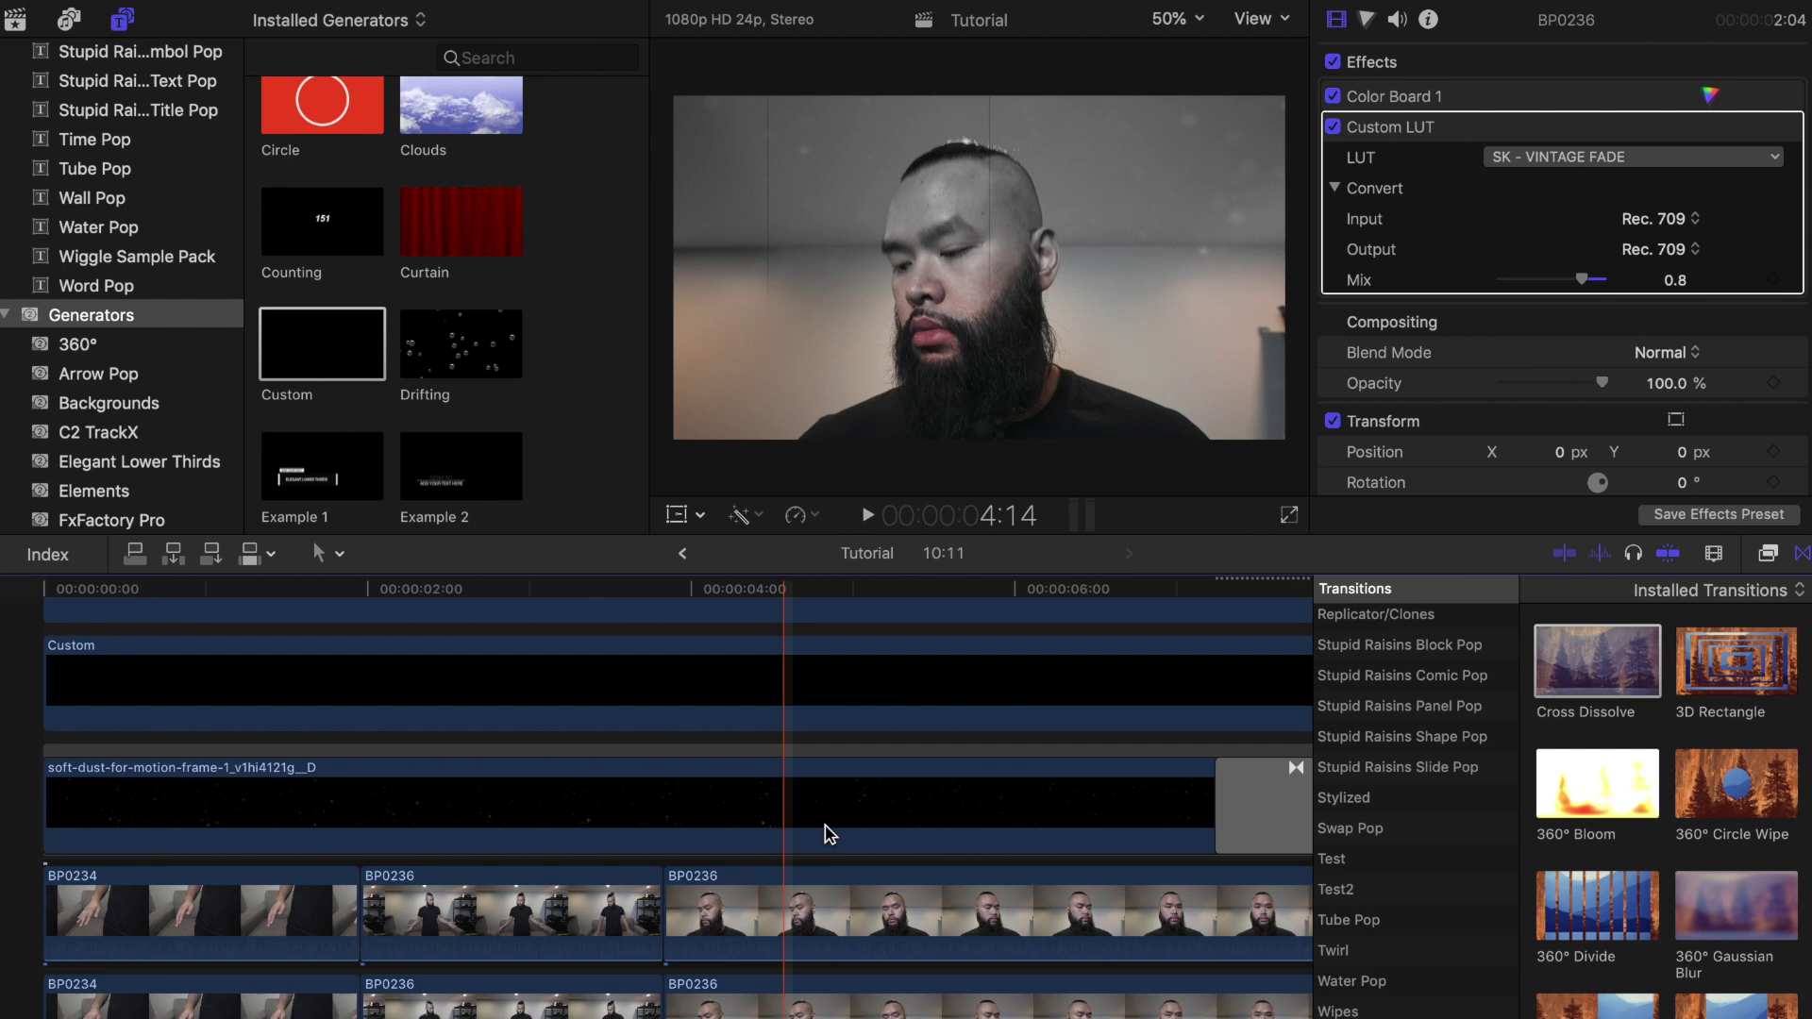
{"action": "left_click", "coordinate": [829, 835]}
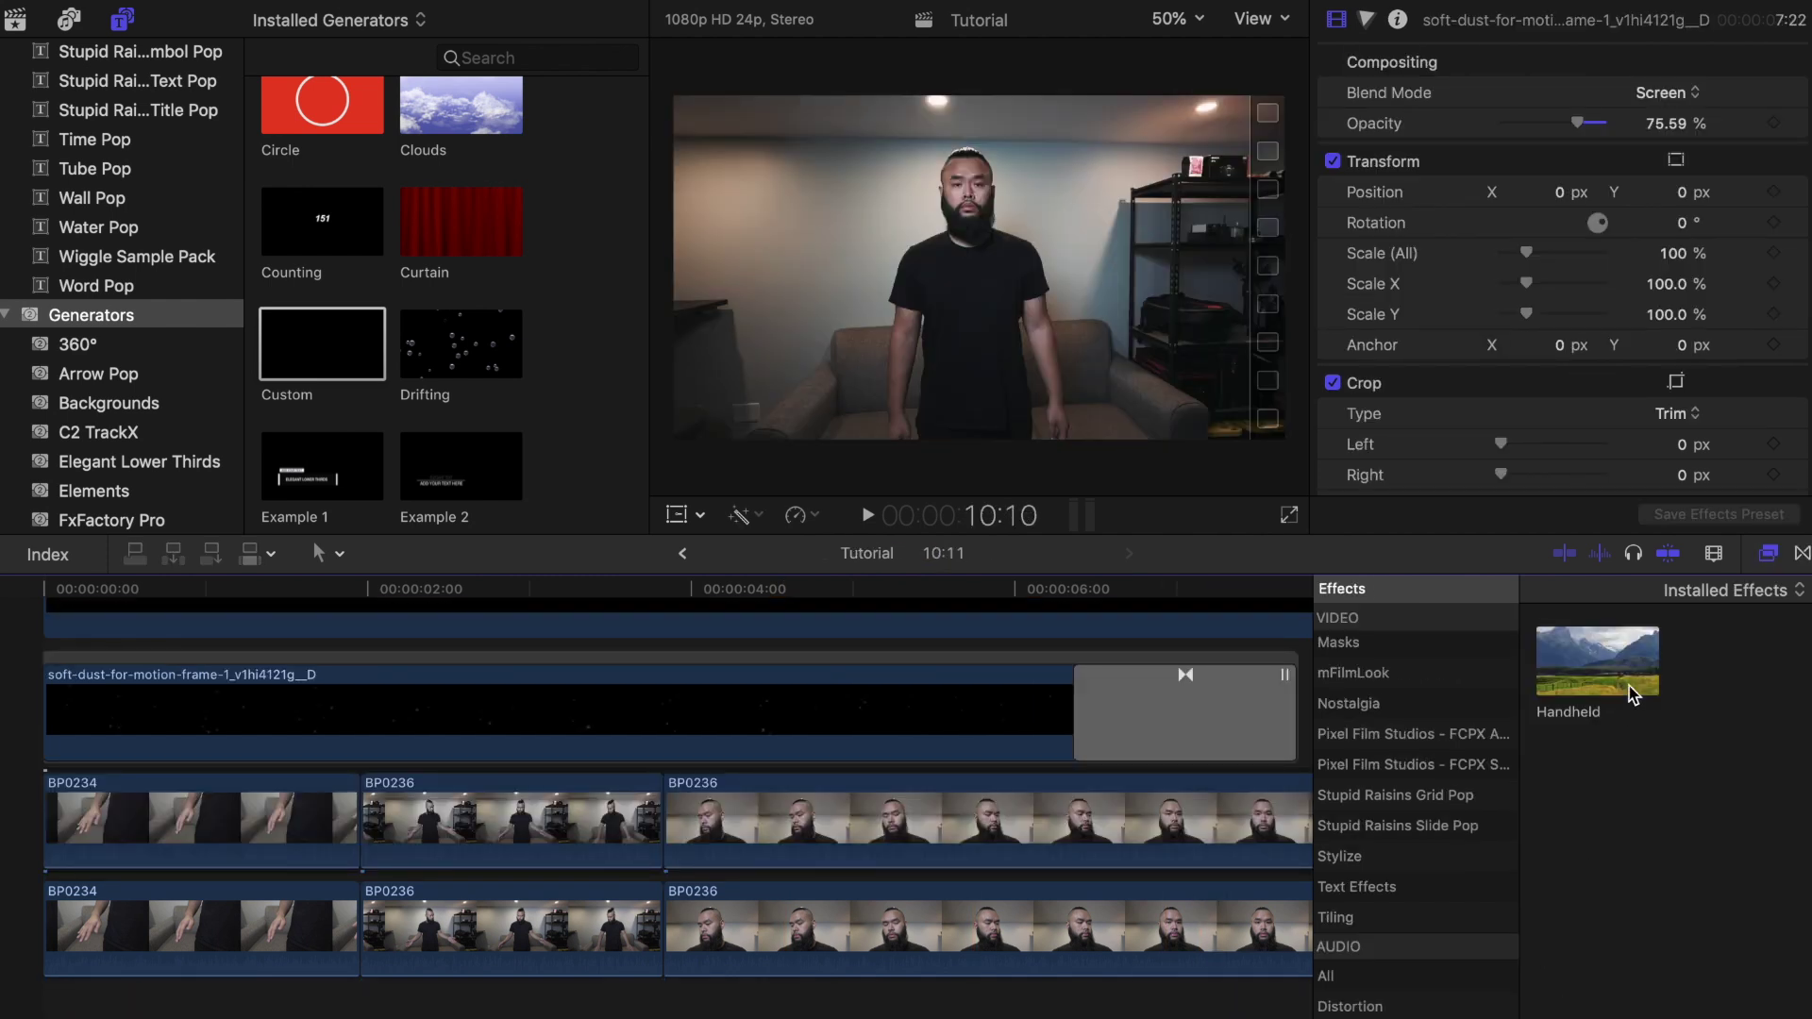
- Apply Handheld shake to the BP0234 hand clip with Distance set to 0
{"action": "left_click_drag", "start_coordinate": [1628, 687], "coordinate": [1495, 679]}
{"action": "left_click_drag", "start_coordinate": [330, 840], "coordinate": [325, 840]}
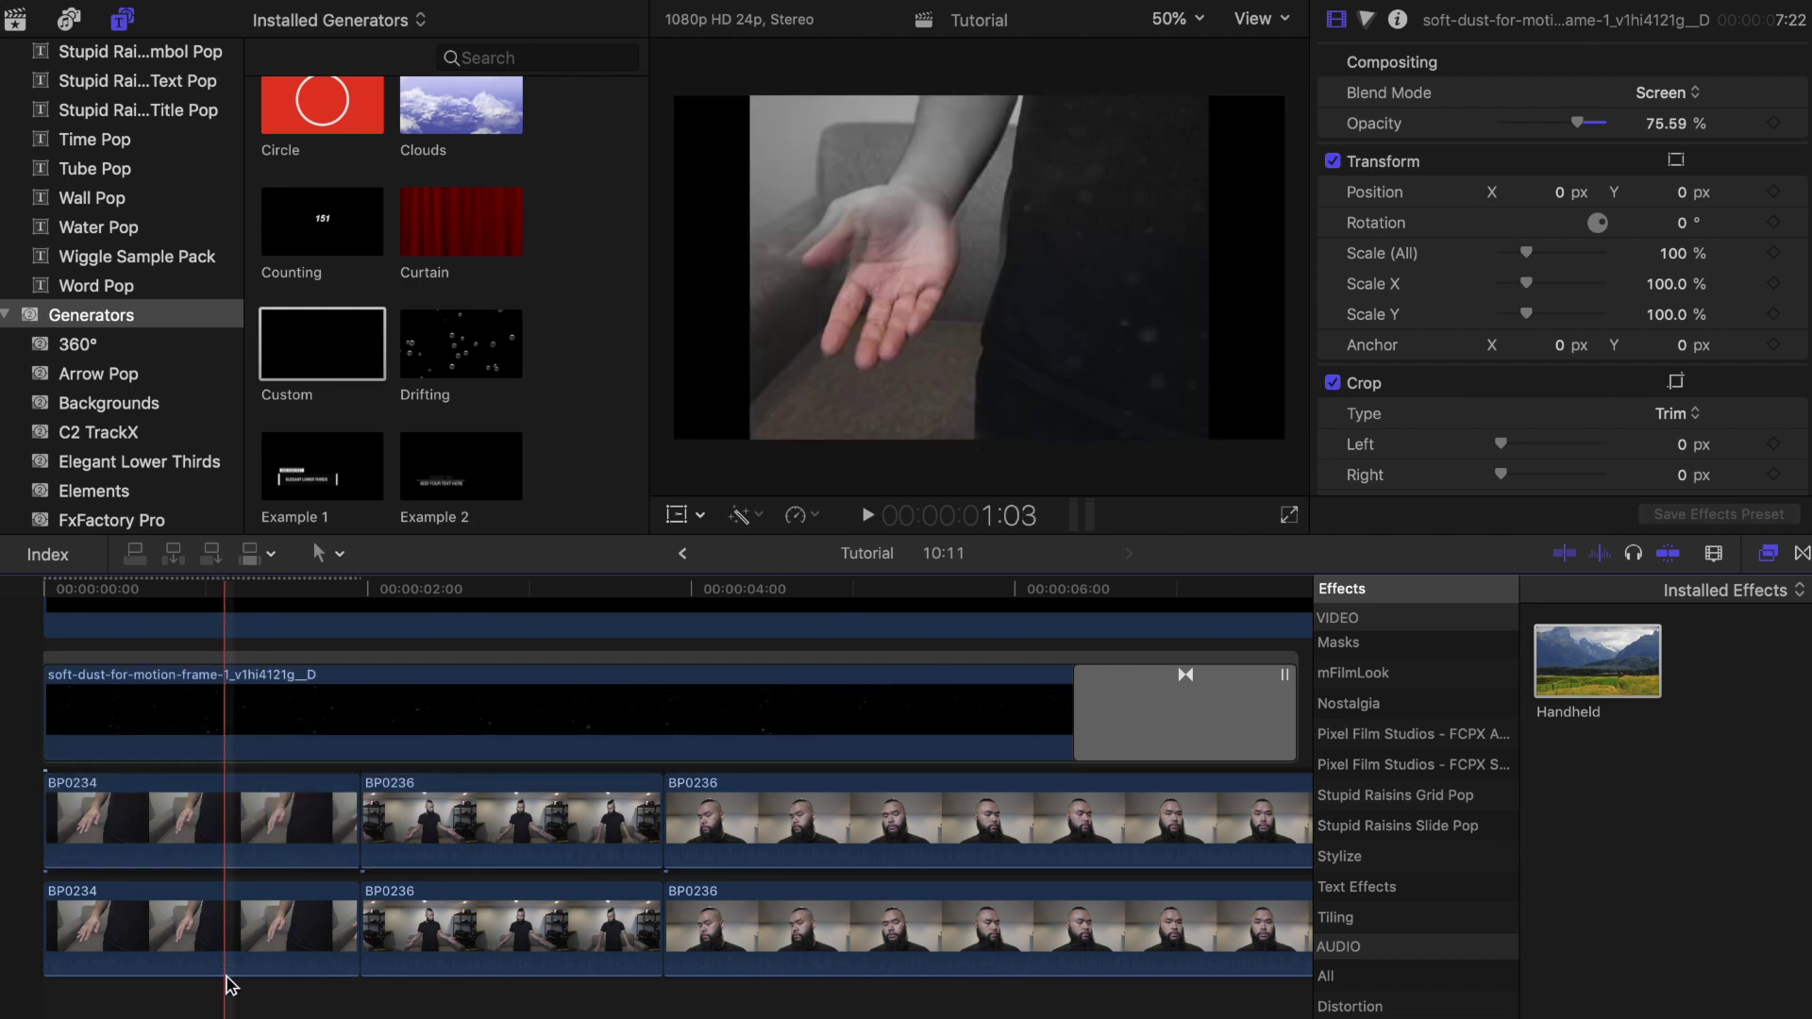
{"action": "scroll", "coordinate": [1515, 203], "scroll_direction": "down", "scroll_amount": 10}
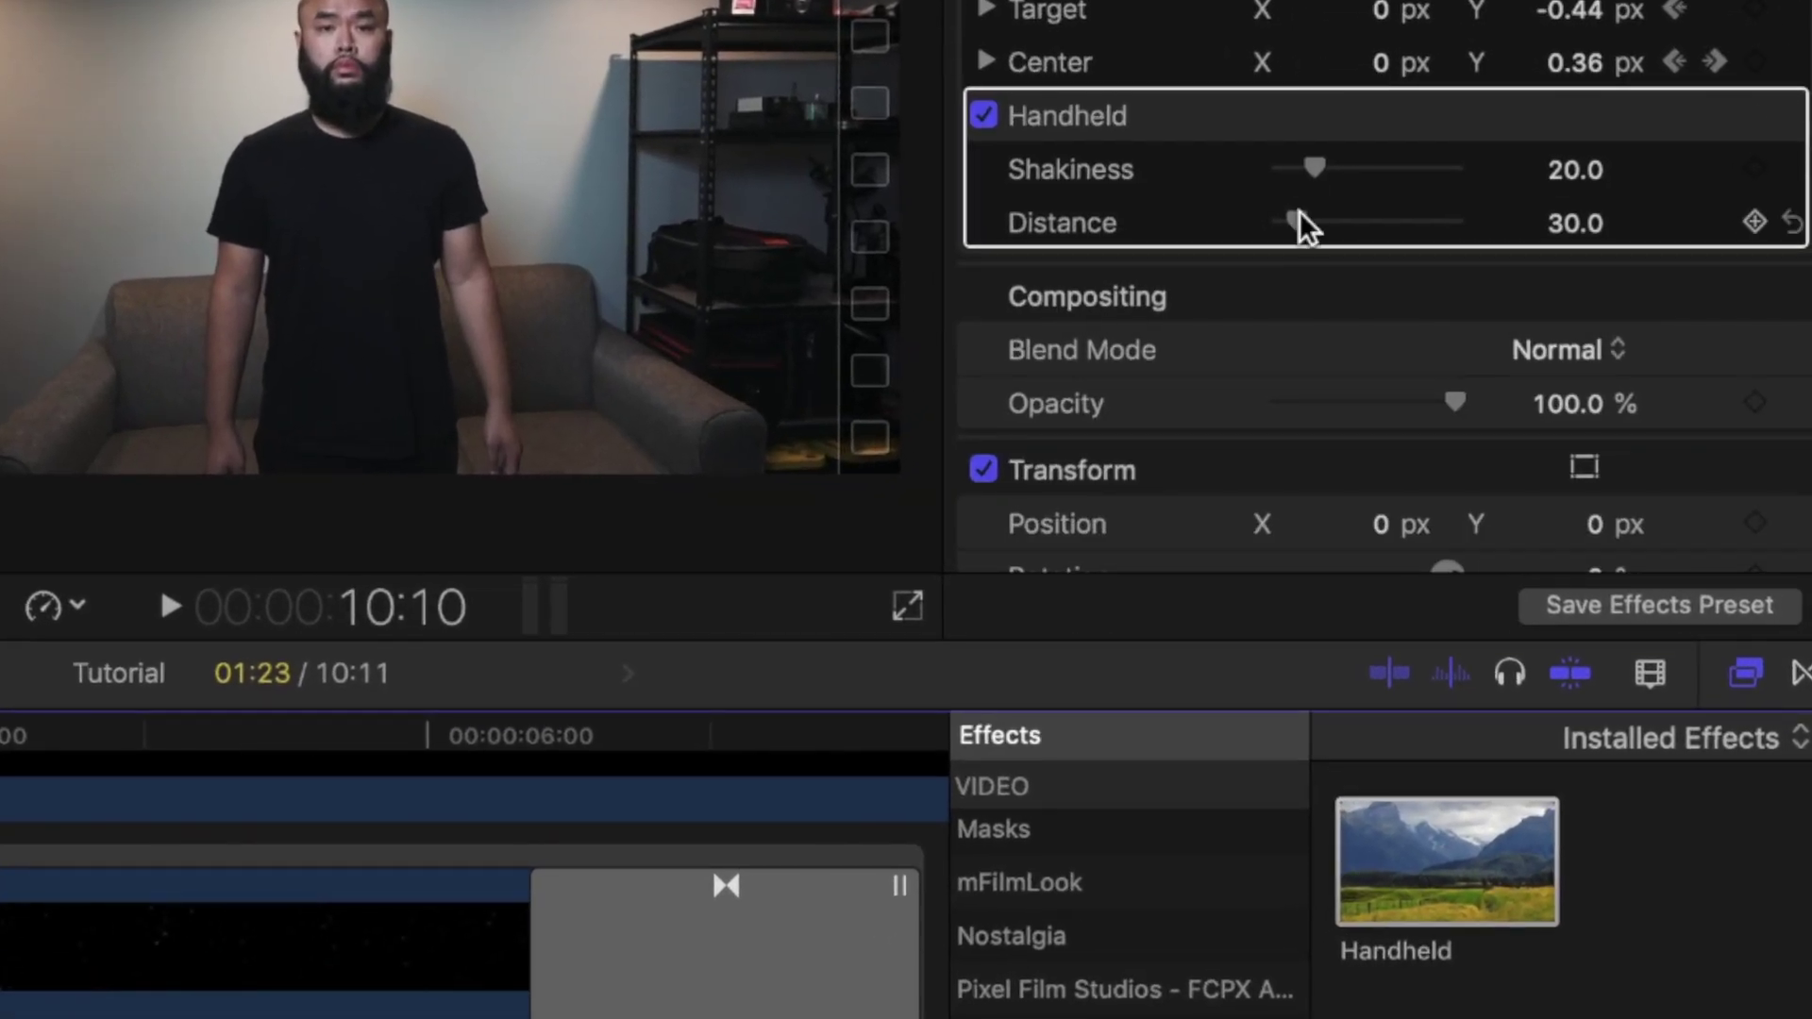
{"action": "left_click_drag", "start_coordinate": [1317, 229], "coordinate": [1224, 235]}
{"action": "key", "text": "space"}
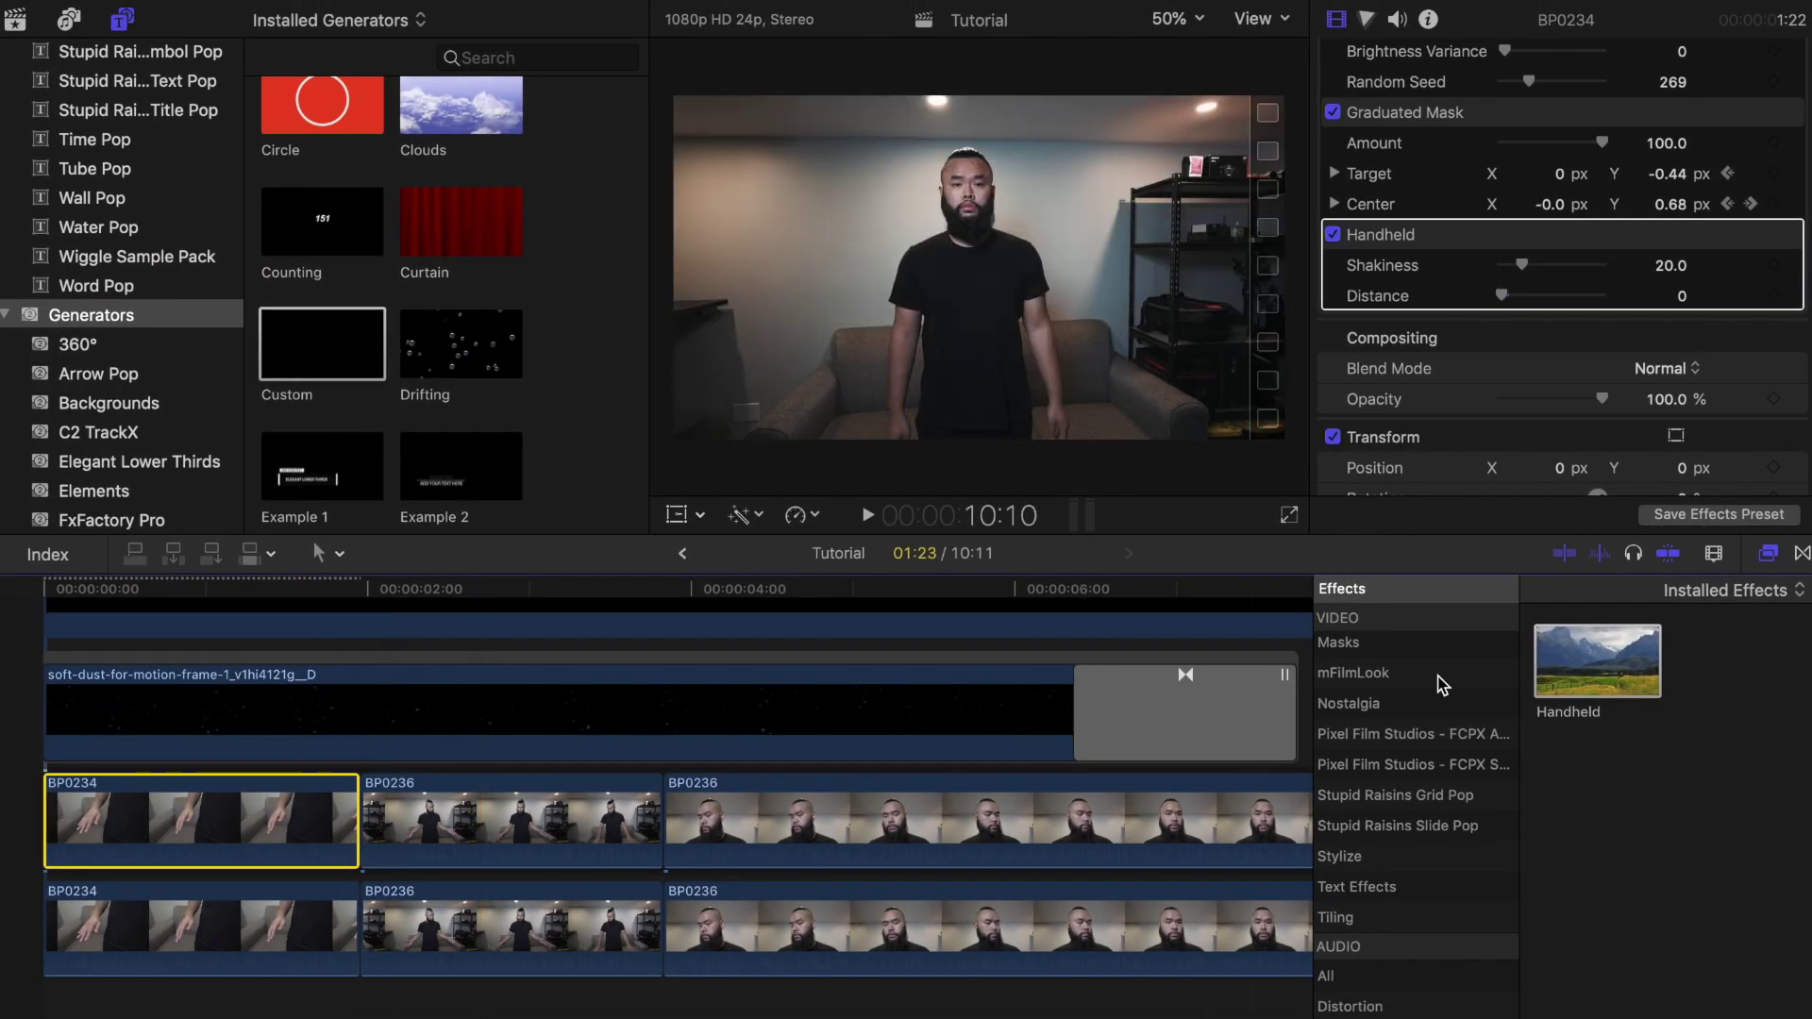
- Add Handheld shake to the standing and close-up BP0236 clips
{"action": "left_click_drag", "start_coordinate": [1597, 661], "coordinate": [528, 816]}
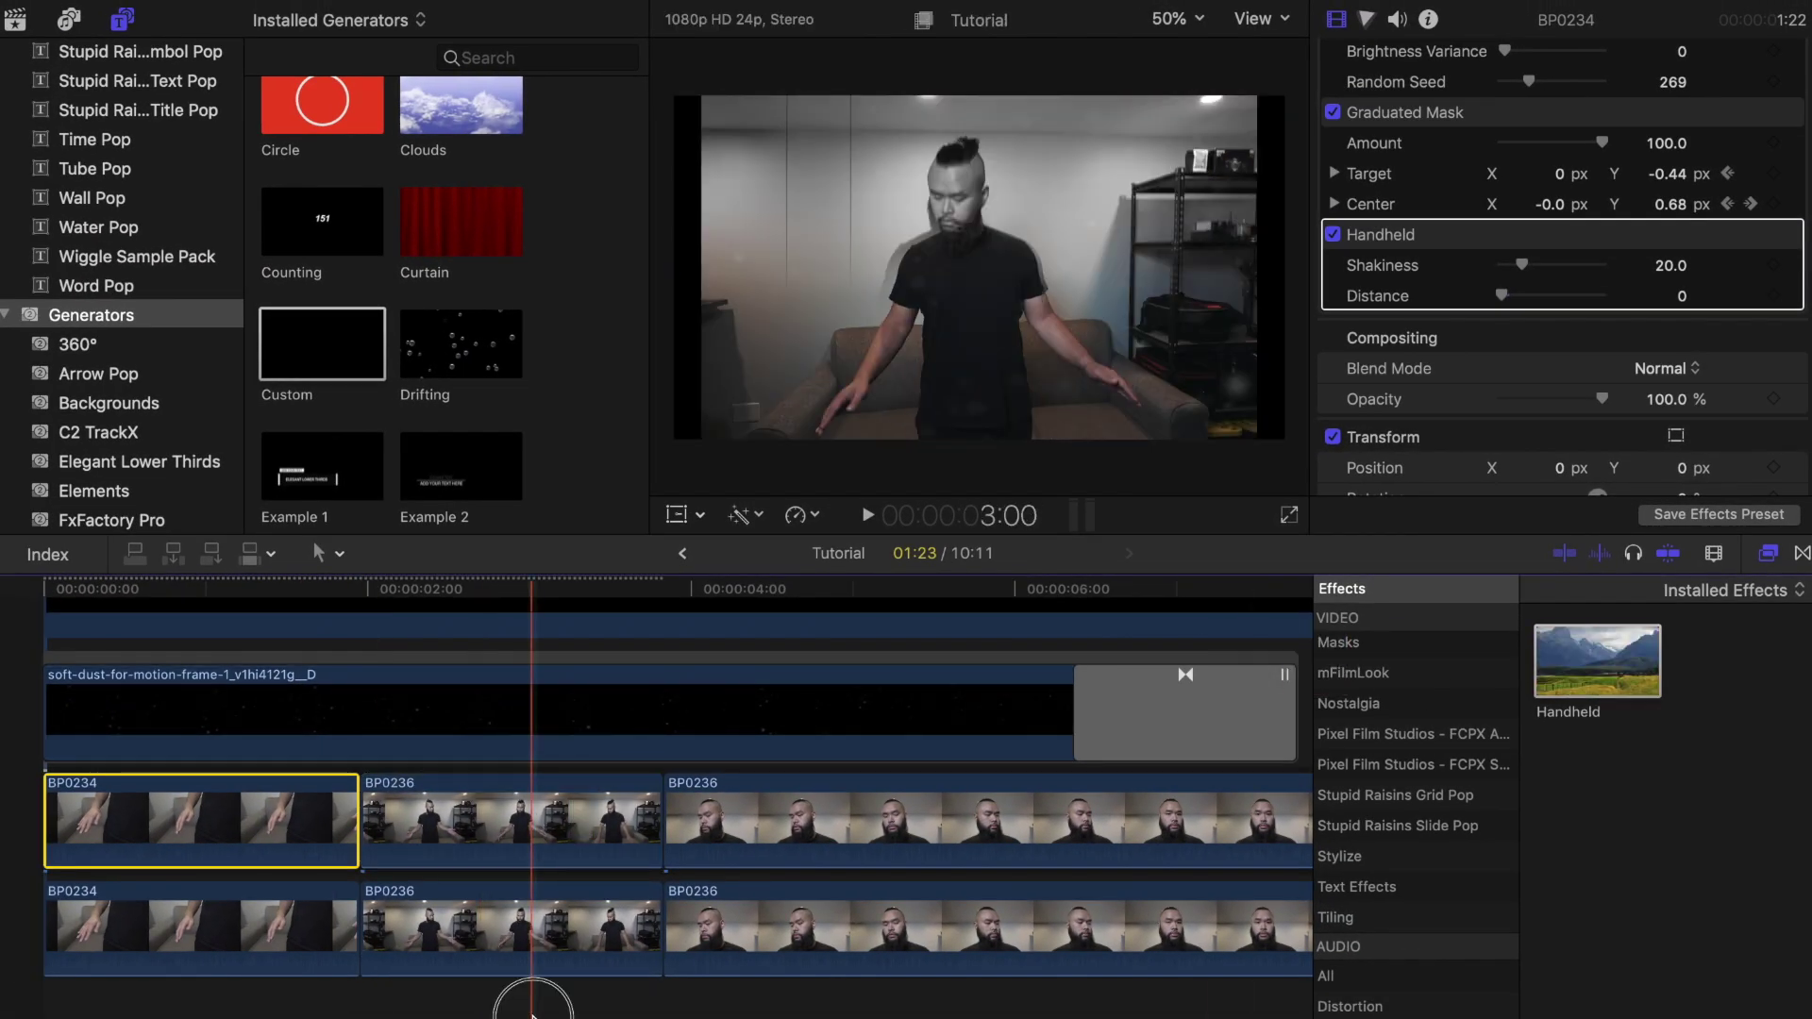
{"action": "scroll", "coordinate": [1529, 364], "scroll_direction": "down", "scroll_amount": 5}
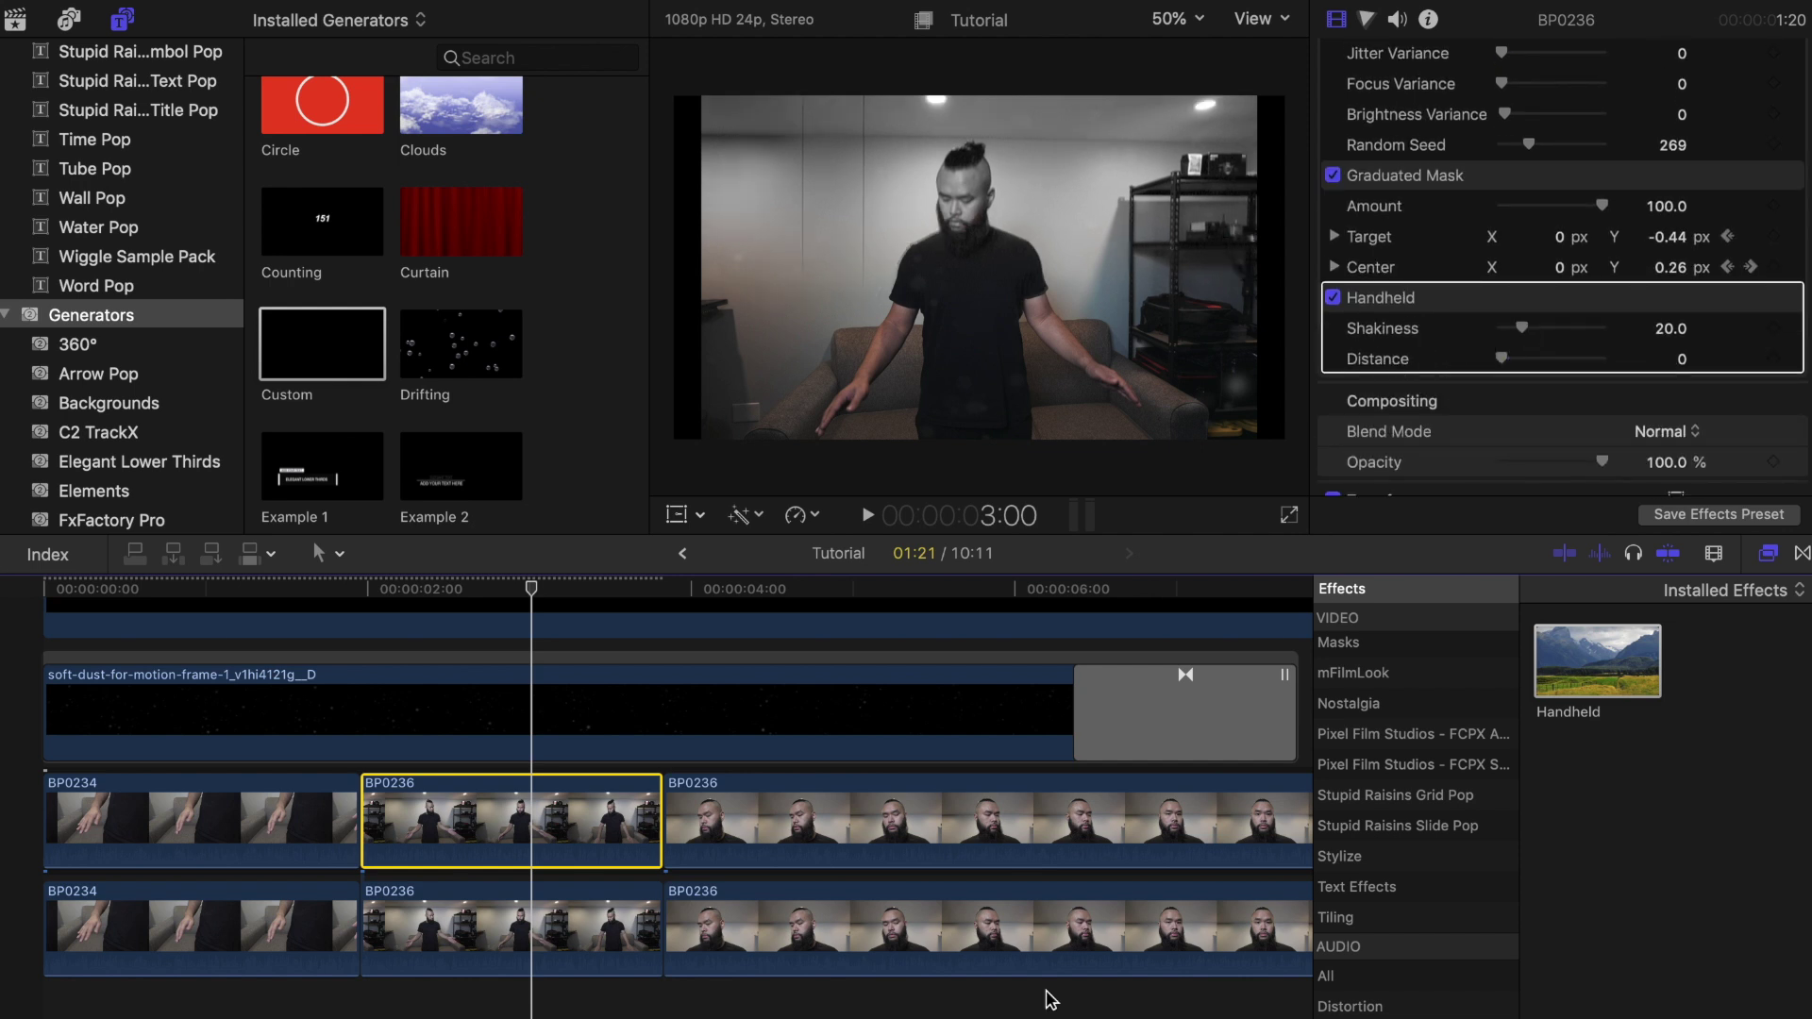
{"action": "left_click", "coordinate": [1044, 835]}
{"action": "left_click_drag", "start_coordinate": [1601, 688], "coordinate": [1051, 849]}
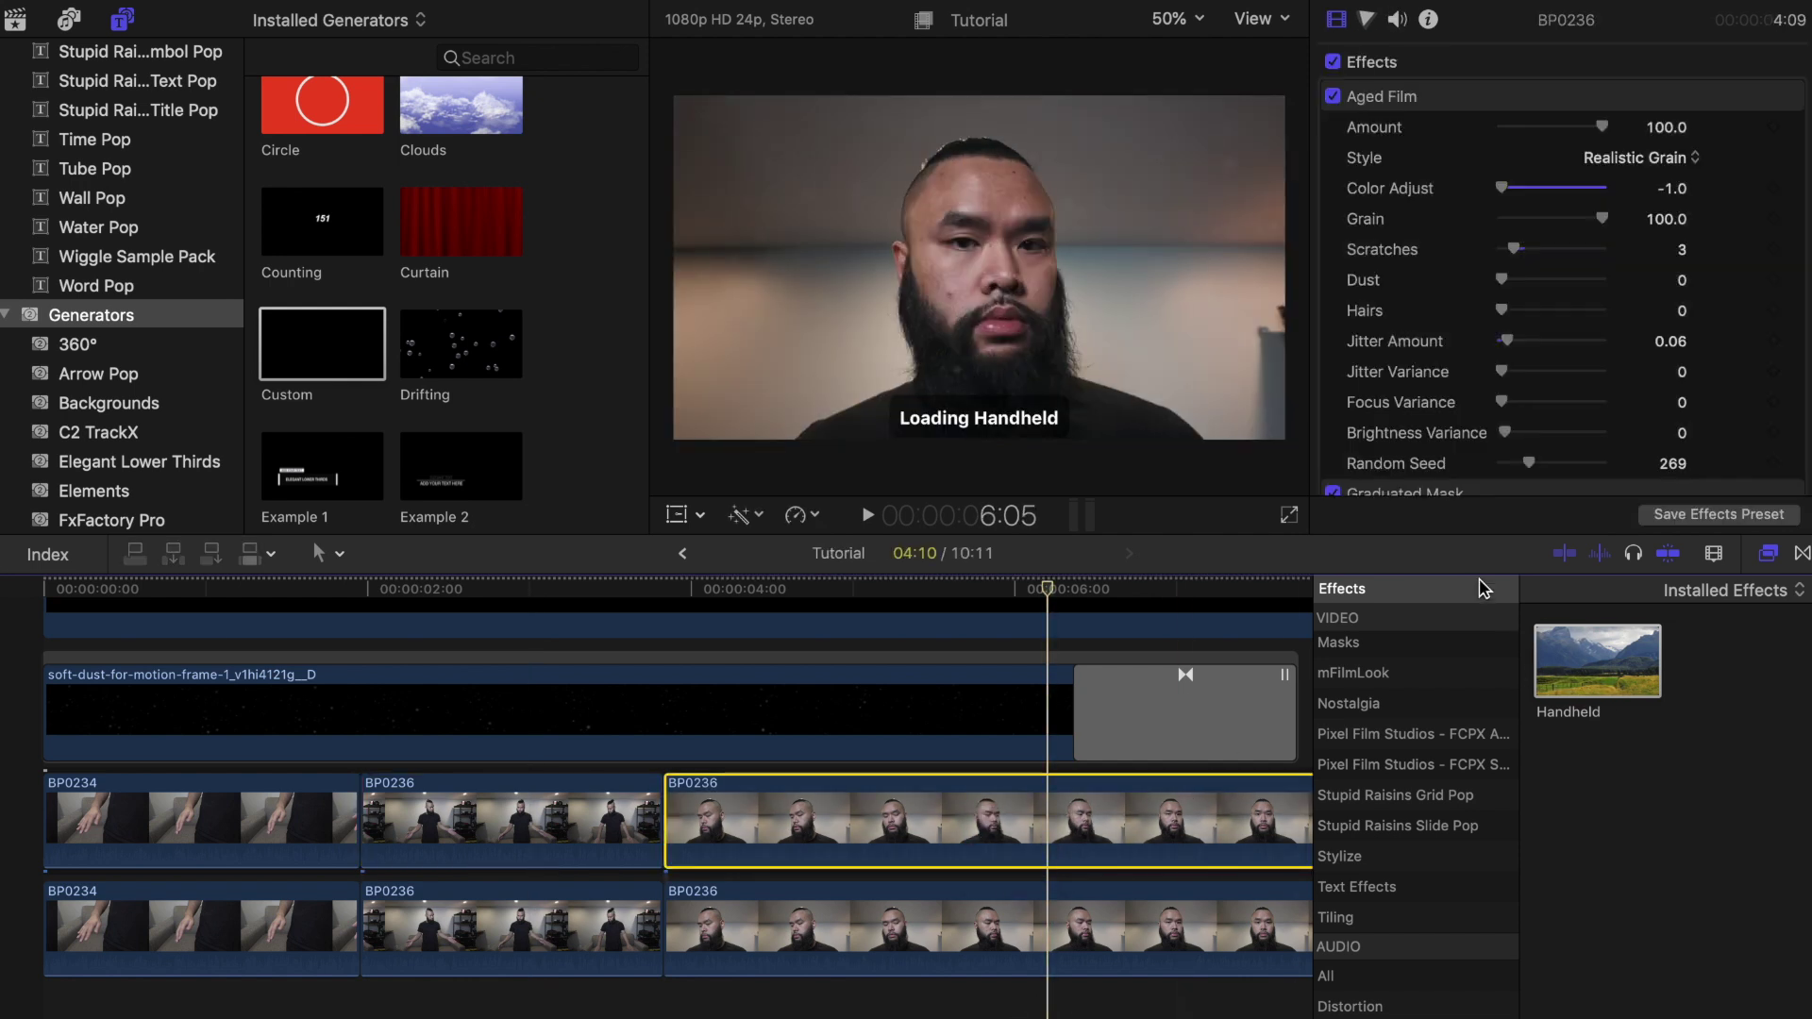